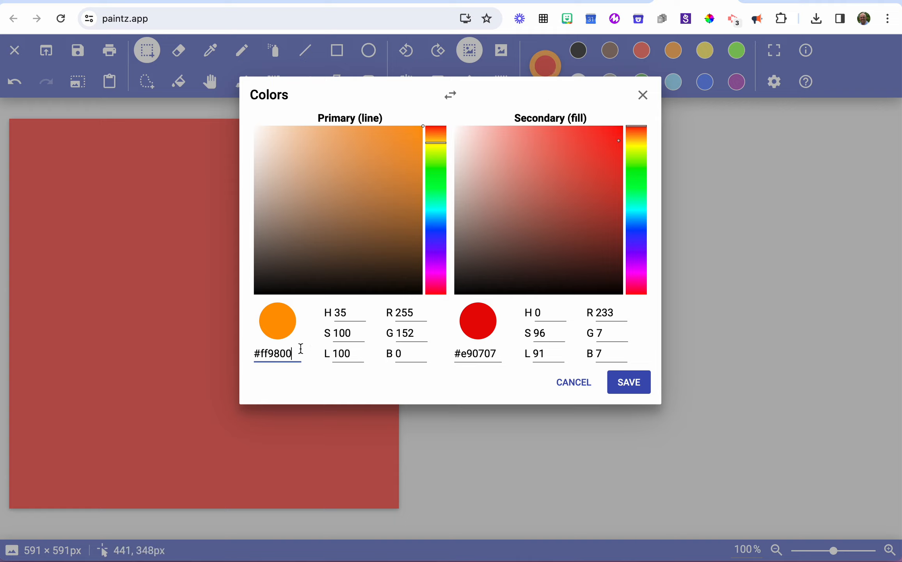
Set the primary line colour to #ffffff and the secondary fill colour to RGB 255, 255, 255
{"action": "key", "text": "BackSpace"}
{"action": "type", "text": "ffffff"}
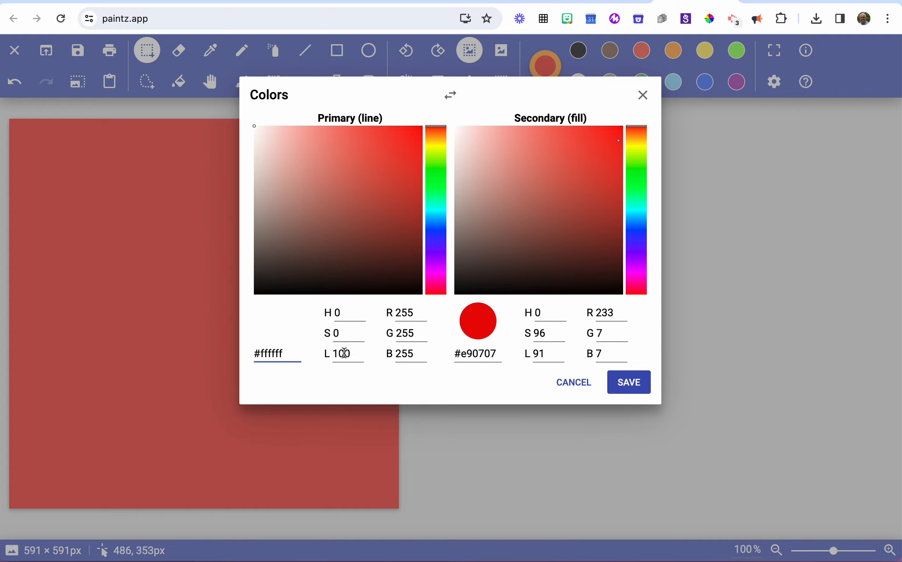
{"action": "left_click", "coordinate": [610, 311]}
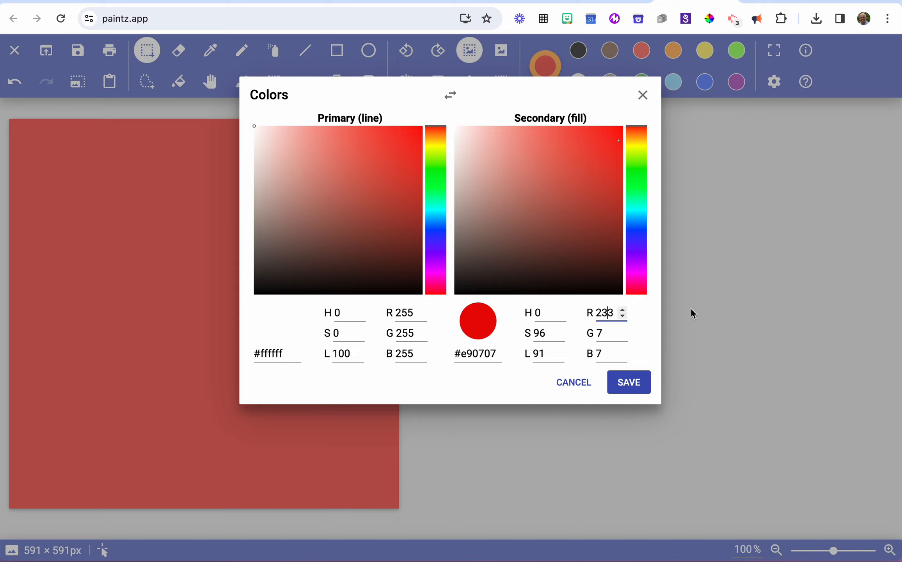
{"action": "key", "text": "BackSpace"}
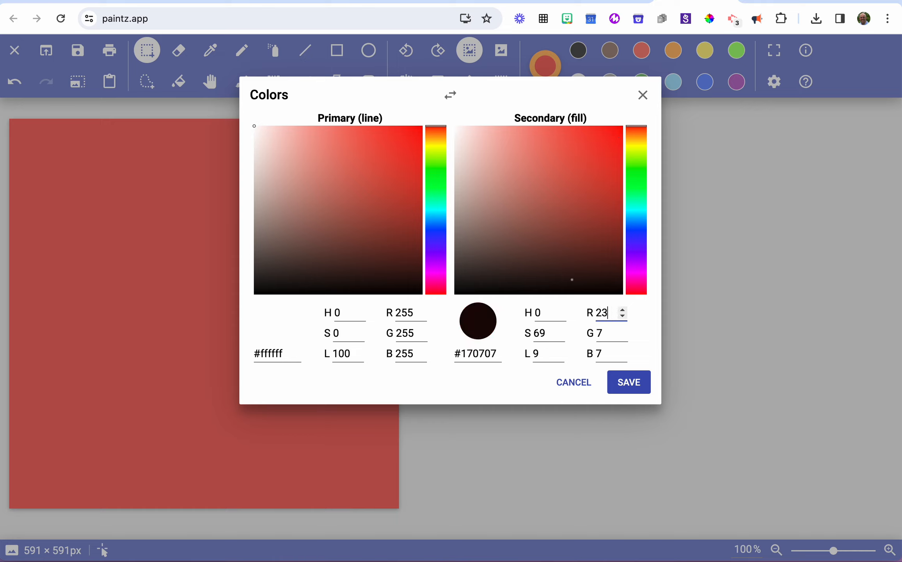
{"action": "key", "text": "BackSpace"}
{"action": "type", "text": "55"}
{"action": "key", "text": "Tab"}
{"action": "type", "text": "255"}
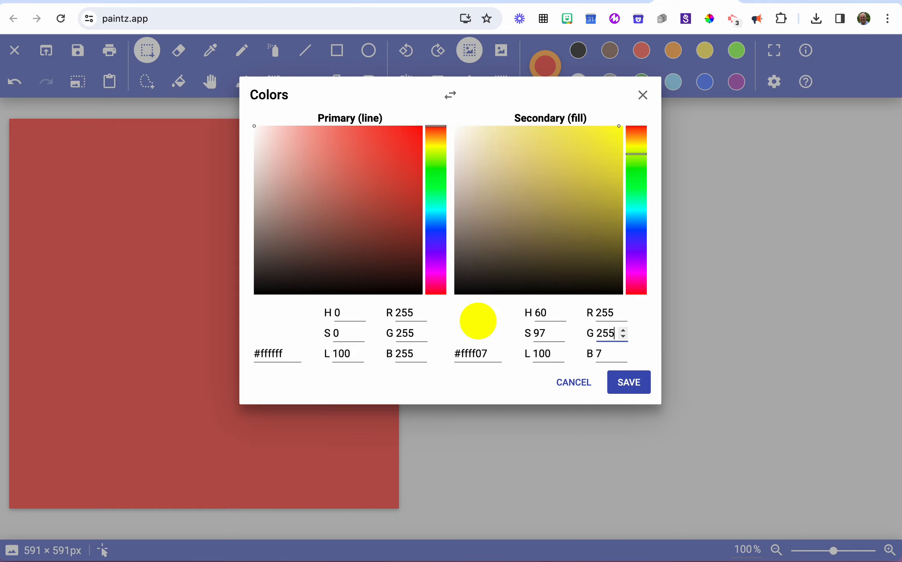
{"action": "key", "text": "Tab"}
{"action": "type", "text": "255"}
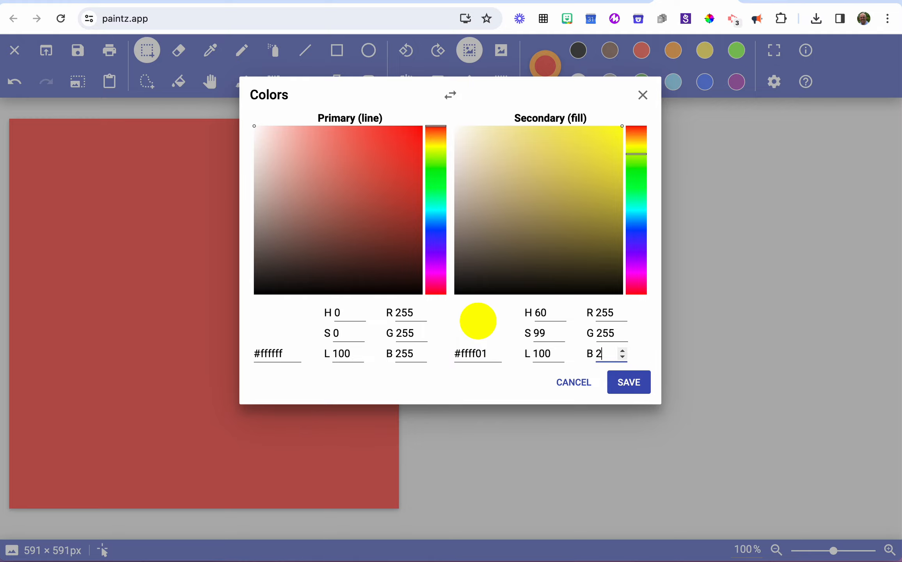
{"action": "left_click", "coordinate": [640, 383]}
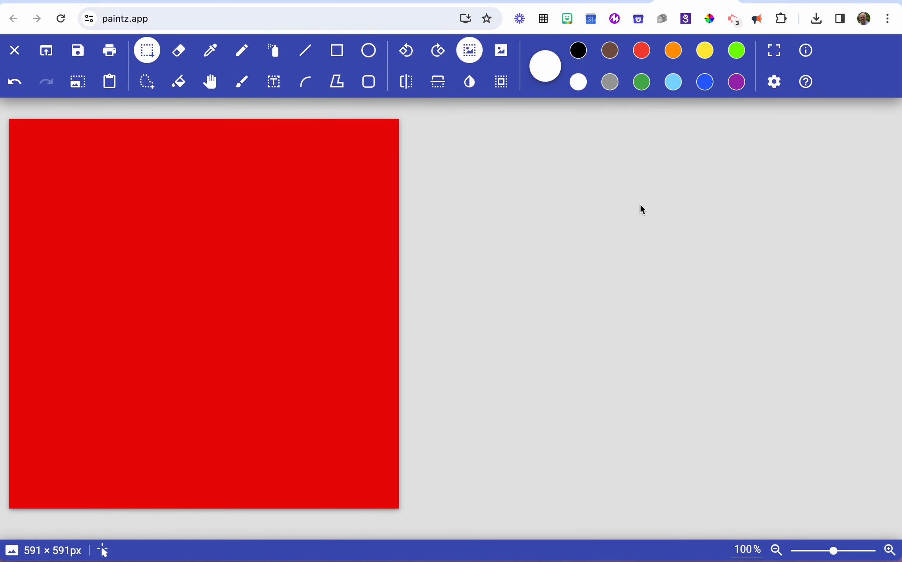
Clear the entire drawing
{"action": "left_click", "coordinate": [16, 51]}
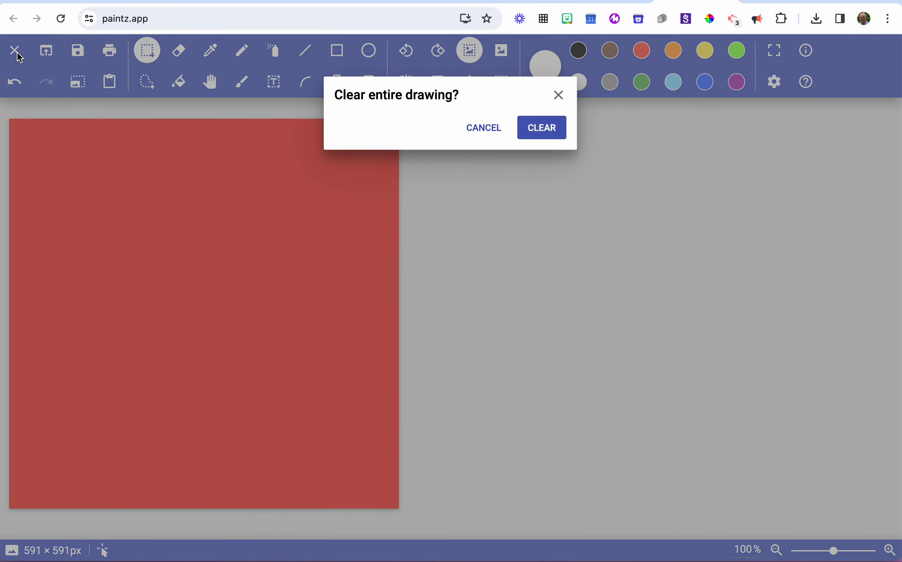
{"action": "left_click", "coordinate": [558, 139]}
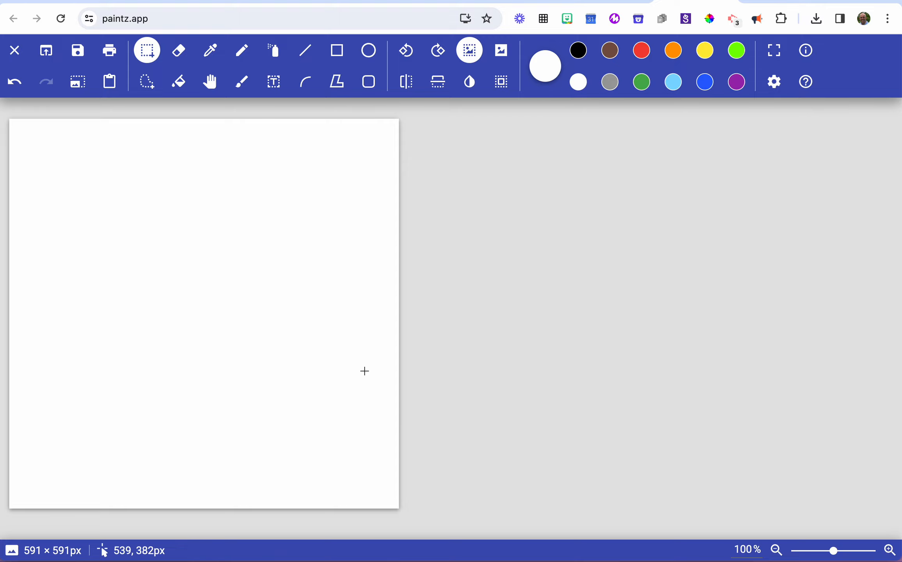
Draw a black horizontal line of width 4 across the full canvas at a height of about 117 px, reaching the left edge
{"action": "left_click", "coordinate": [307, 52]}
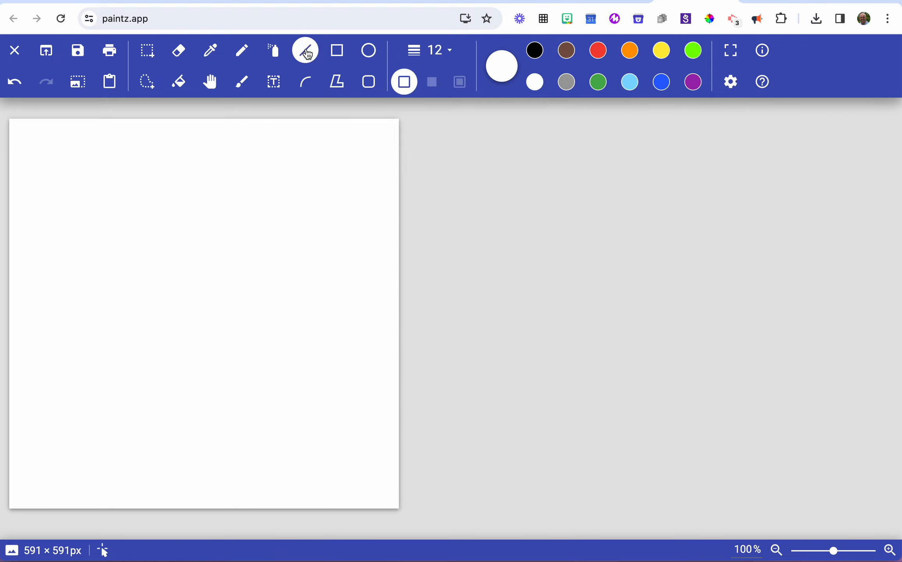
{"action": "left_click", "coordinate": [536, 52]}
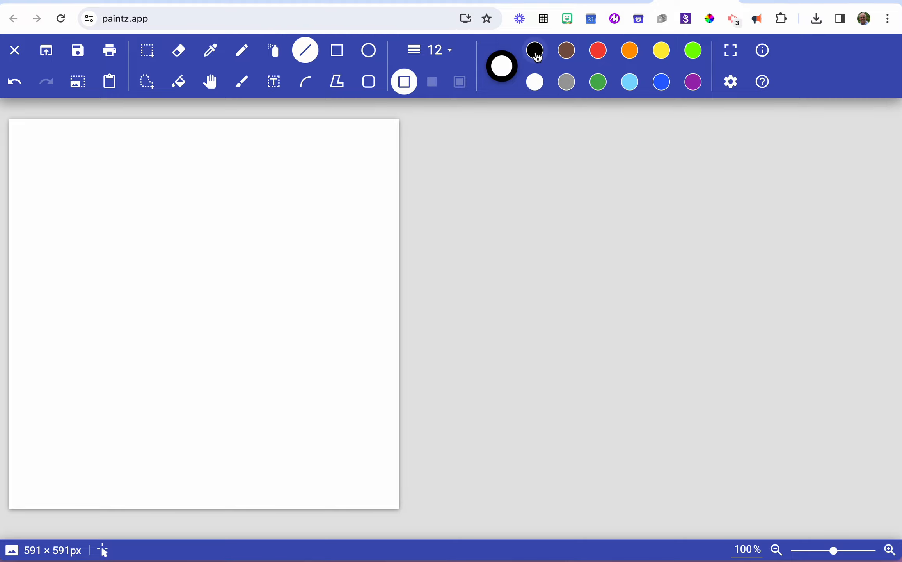
{"action": "left_click", "coordinate": [452, 55]}
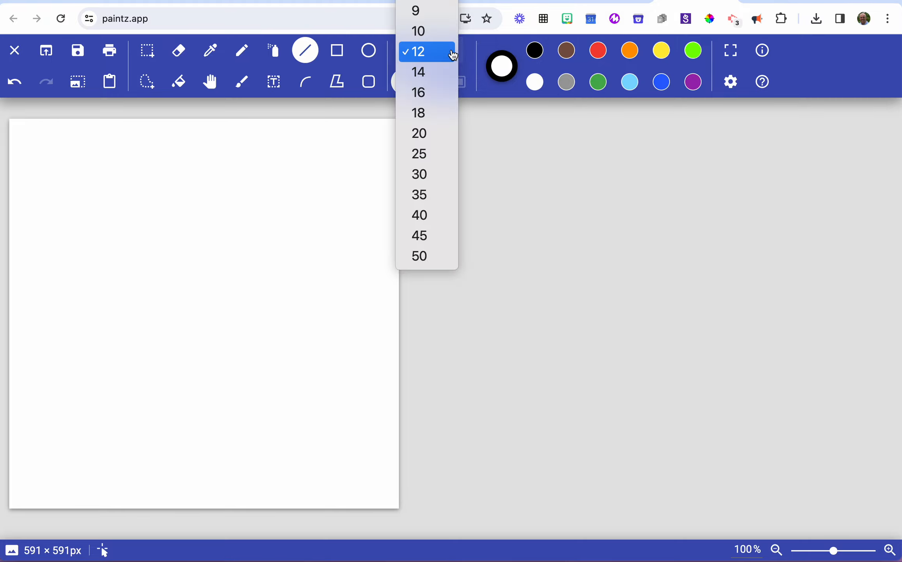
{"action": "scroll", "coordinate": [453, 55], "scroll_direction": "up", "scroll_amount": 5}
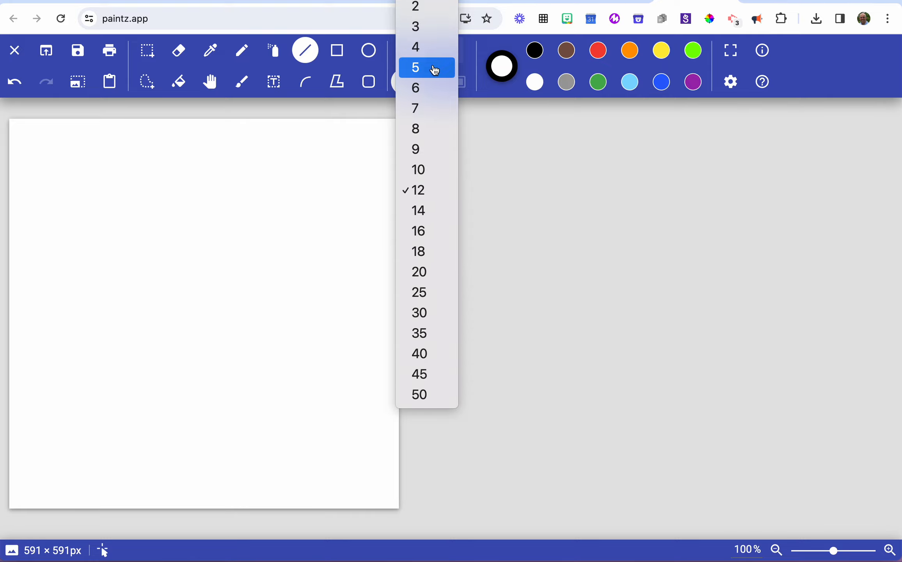
{"action": "left_click", "coordinate": [425, 48]}
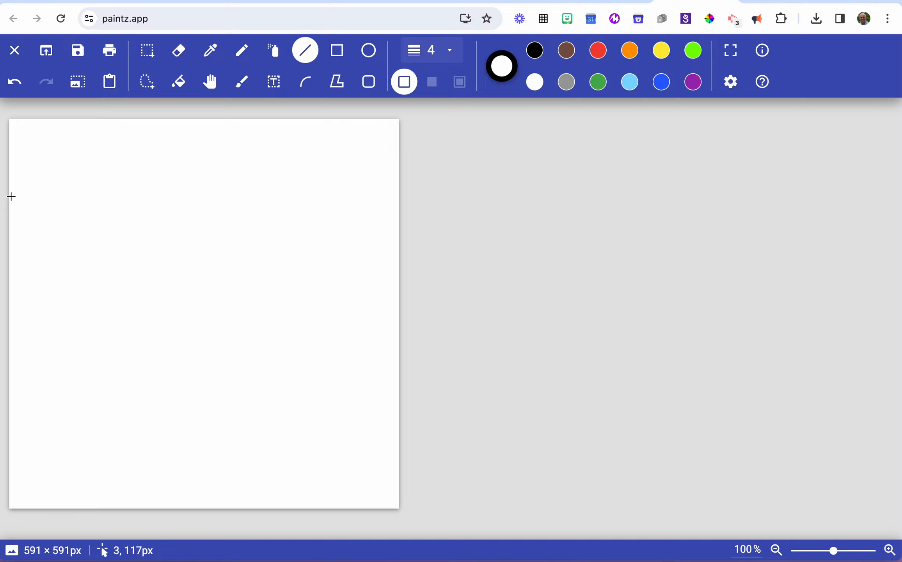
{"action": "left_click_drag", "start_coordinate": [11, 196], "coordinate": [414, 196]}
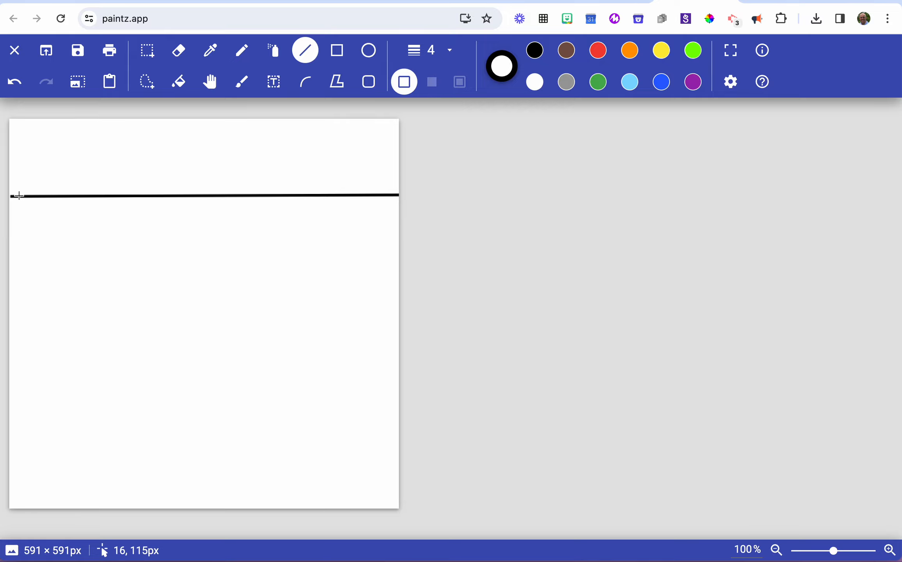
{"action": "left_click_drag", "start_coordinate": [15, 196], "coordinate": [1, 196]}
Draw full-width horizontal lines near the middle and in the lower part, plus full-height vertical lines, one near the left edge and two right of centre
{"action": "left_click_drag", "start_coordinate": [11, 302], "coordinate": [421, 303]}
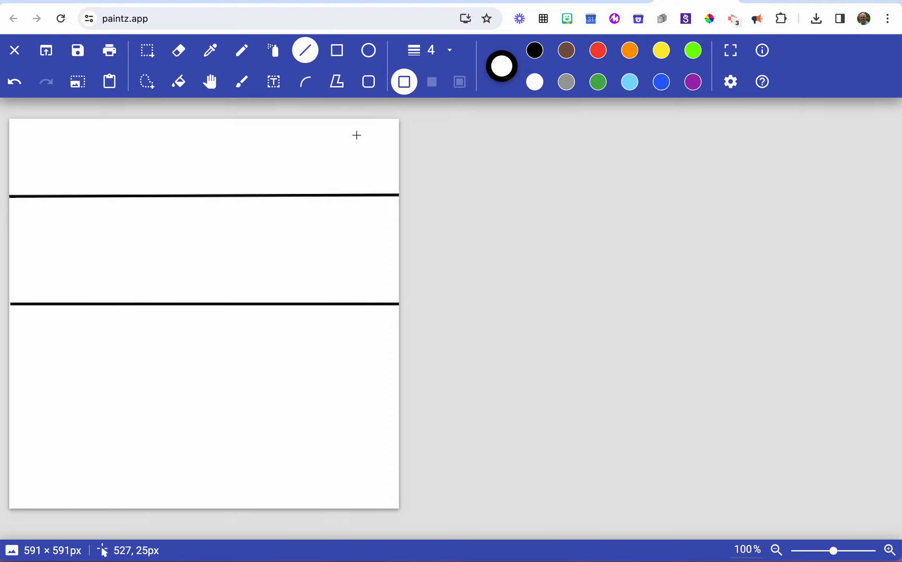
{"action": "left_click_drag", "start_coordinate": [357, 119], "coordinate": [362, 510]}
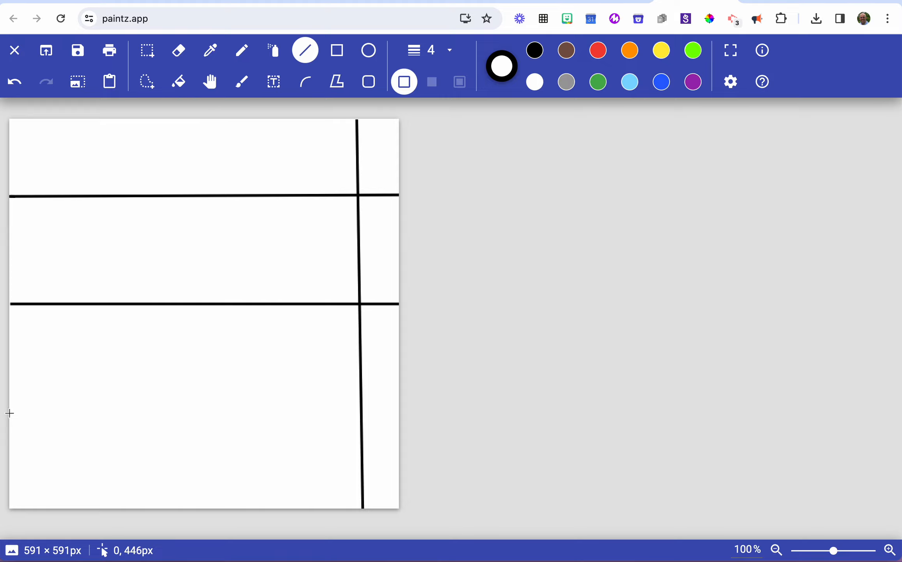
{"action": "left_click_drag", "start_coordinate": [9, 412], "coordinate": [399, 418]}
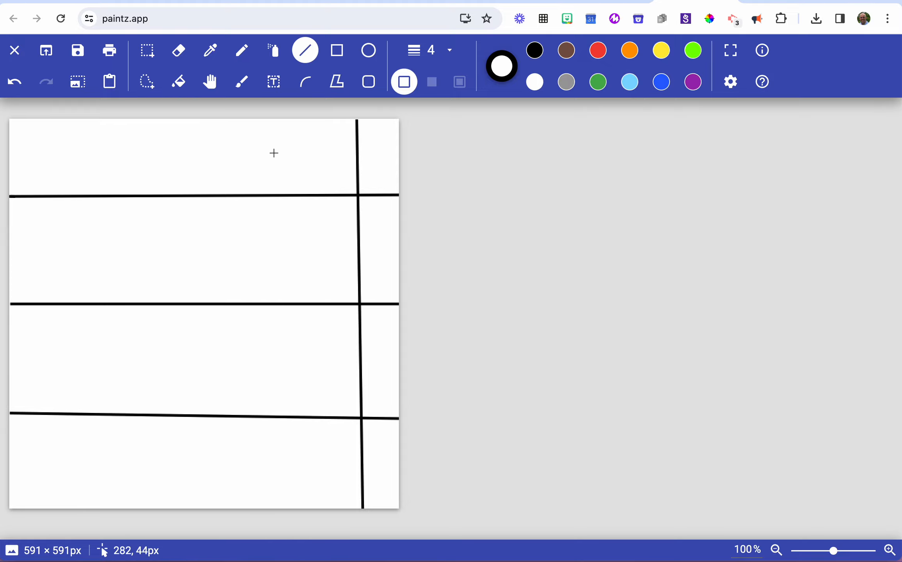
{"action": "left_click_drag", "start_coordinate": [280, 119], "coordinate": [277, 511]}
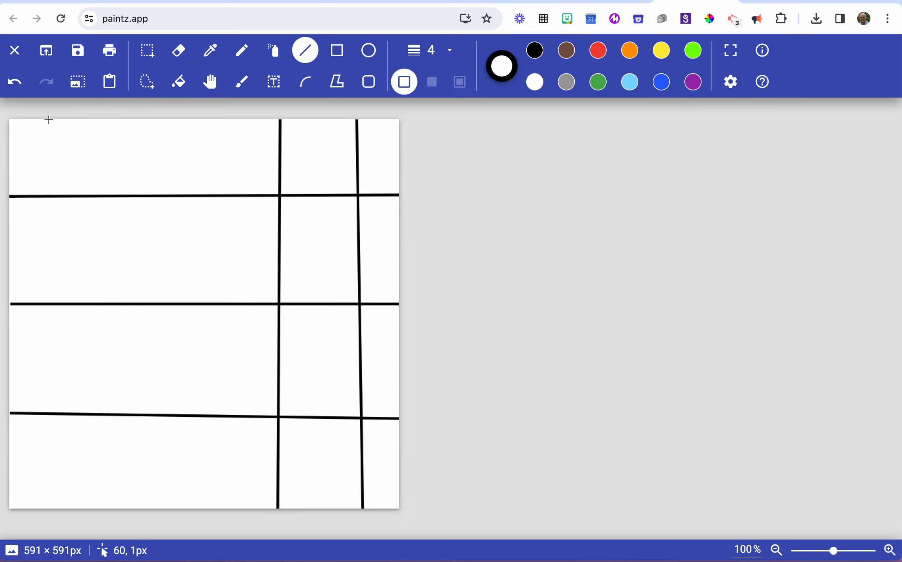
{"action": "left_click_drag", "start_coordinate": [49, 119], "coordinate": [48, 519]}
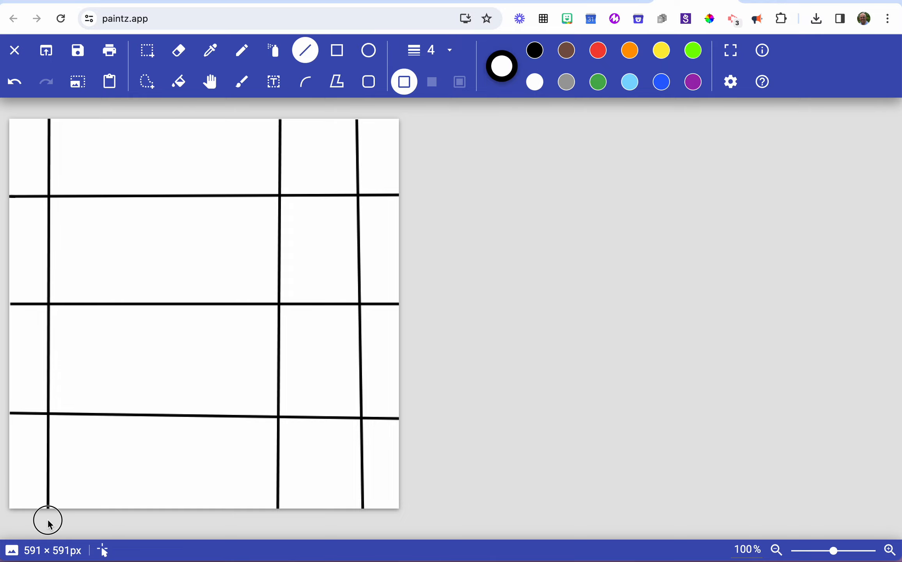
Add a horizontal line just above the middle one and a vertical line near the centre, and extend the two lower horizontals to the left edge
{"action": "left_click_drag", "start_coordinate": [10, 272], "coordinate": [409, 276]}
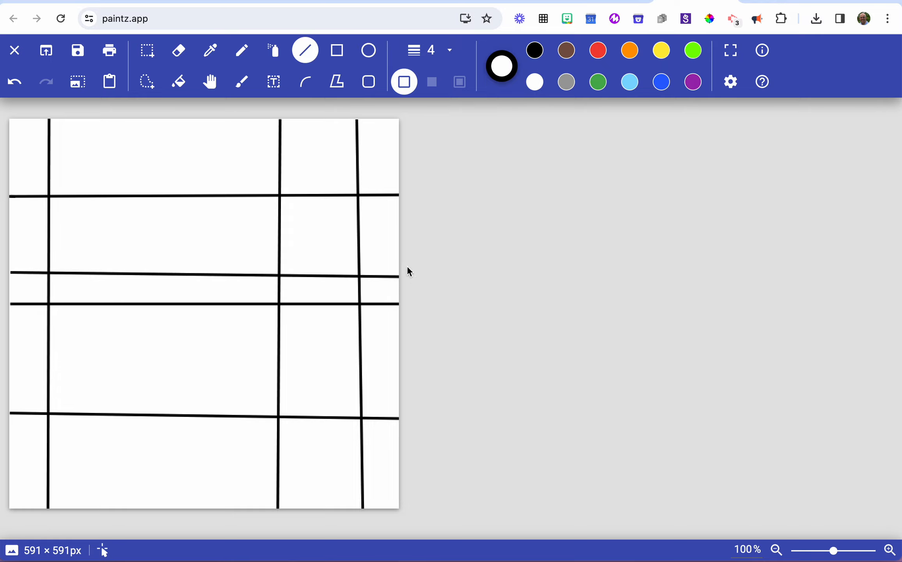
{"action": "left_click_drag", "start_coordinate": [218, 119], "coordinate": [211, 518]}
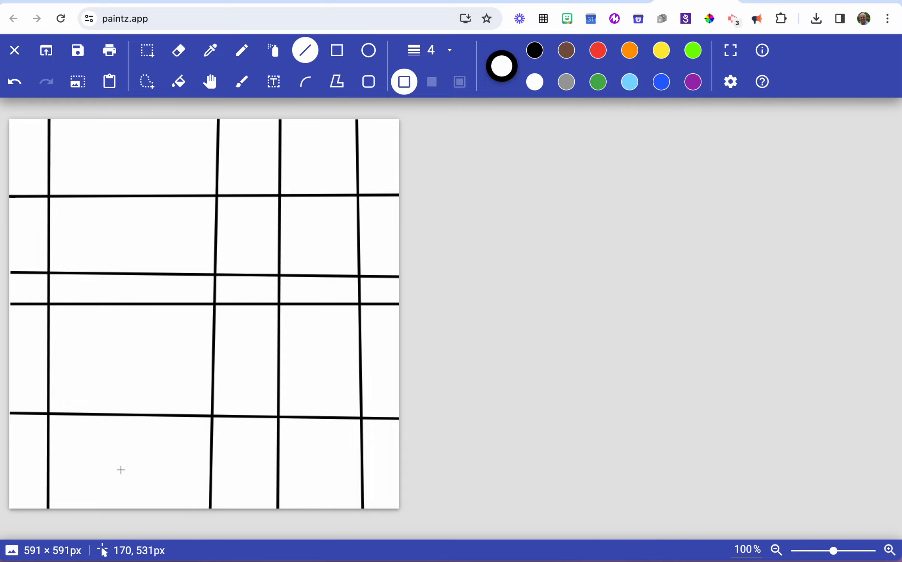
{"action": "left_click_drag", "start_coordinate": [11, 304], "coordinate": [6, 303]}
{"action": "left_click_drag", "start_coordinate": [11, 414], "coordinate": [4, 413]}
Fill the grid cells at row 1 columns 4 and 5, row 3 column 4, and row 4 column 1 with red
{"action": "left_click", "coordinate": [181, 87]}
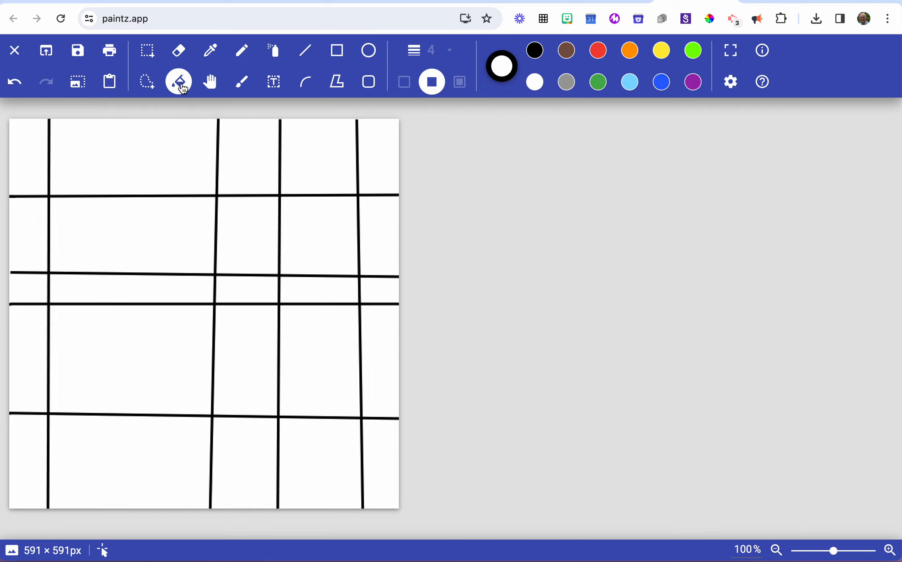
{"action": "left_click", "coordinate": [597, 51]}
{"action": "left_click", "coordinate": [390, 189]}
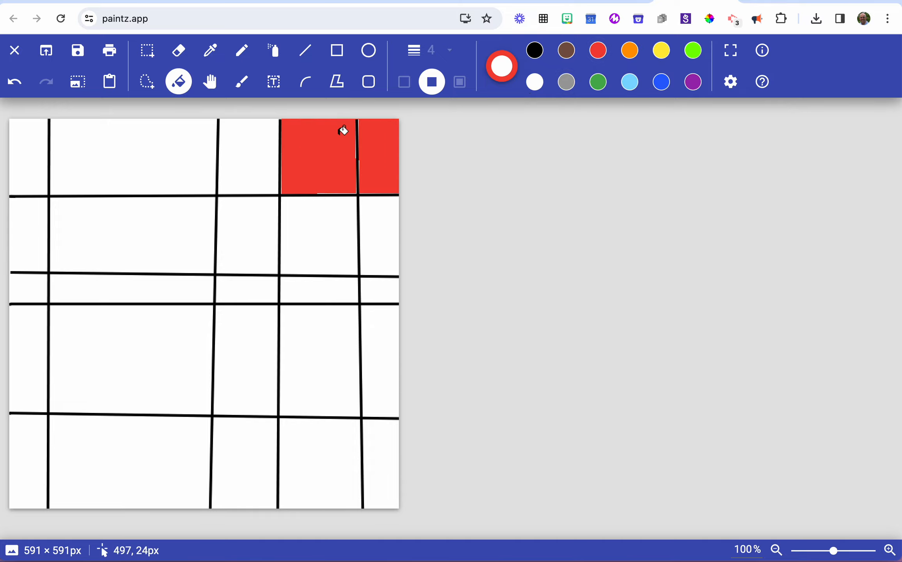
{"action": "left_click", "coordinate": [334, 293]}
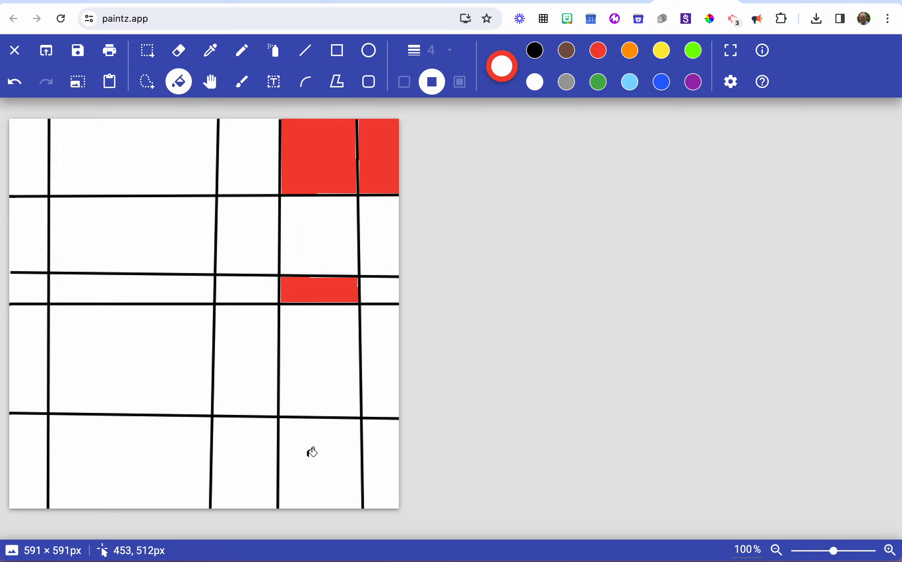
{"action": "left_click", "coordinate": [42, 352]}
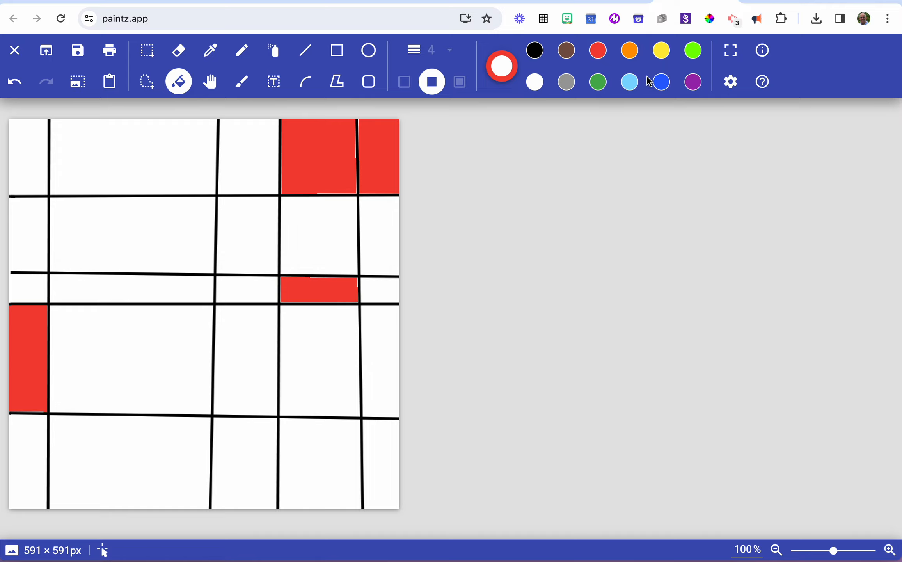
Fill the grid cells at row 1 column 3, row 4 column 4, and row 5 column 2 with blue
{"action": "left_click", "coordinate": [661, 81]}
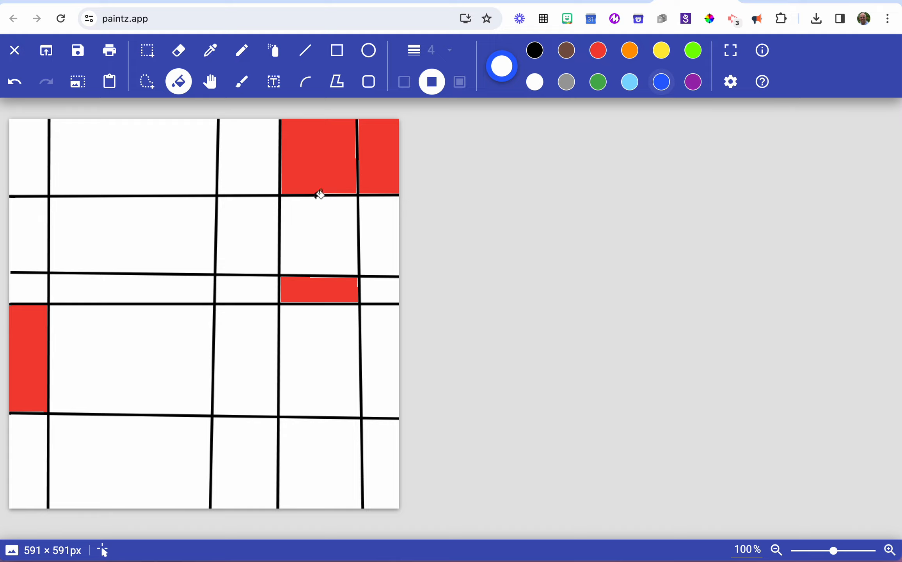
{"action": "left_click", "coordinate": [257, 165]}
{"action": "left_click", "coordinate": [318, 384]}
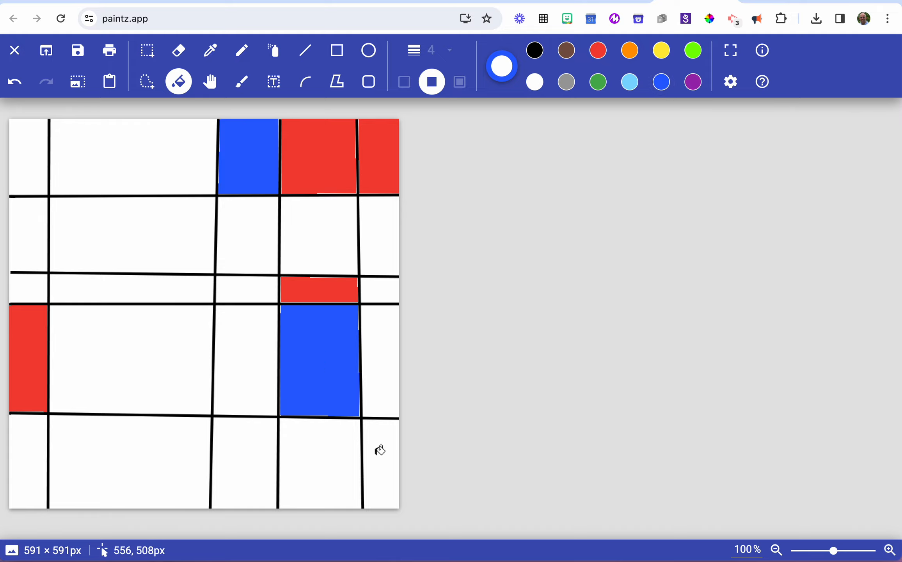
{"action": "left_click", "coordinate": [163, 454]}
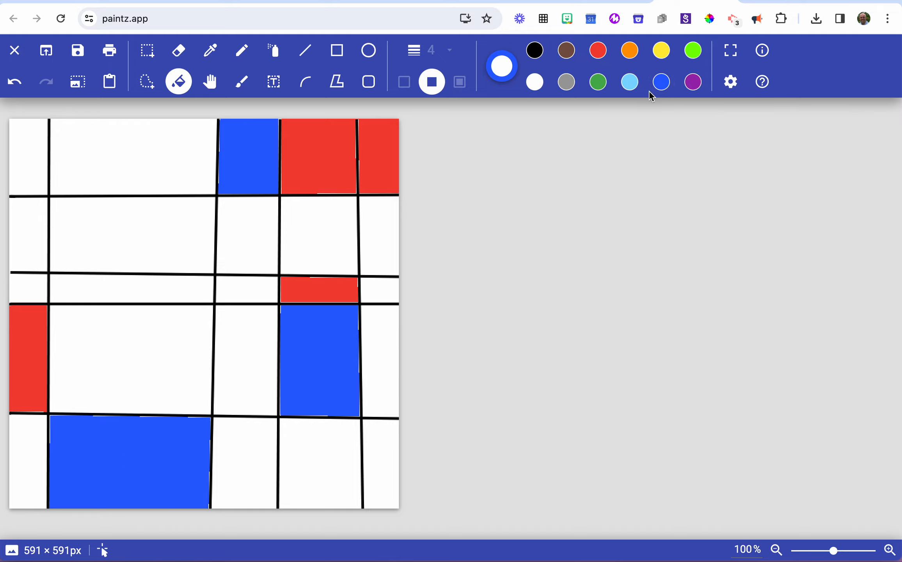
Fill the grid cells at row 1 column 1 and row 2 column 3 with purple
{"action": "left_click", "coordinate": [688, 81]}
{"action": "left_click", "coordinate": [38, 159]}
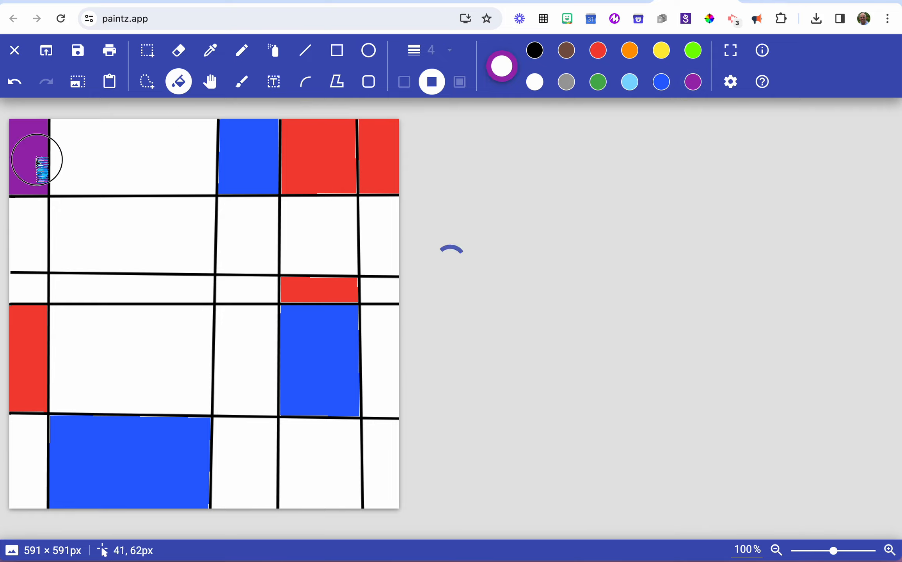
{"action": "left_click", "coordinate": [258, 238]}
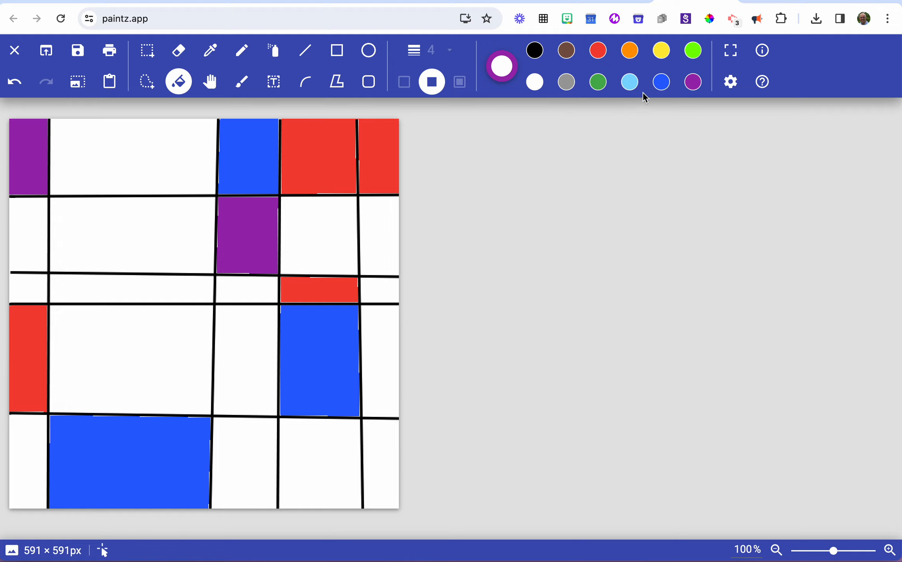
Fill the cell at row 3 column 5 with blue, and those at row 4 column 2 and row 3 column 3 with light blue
{"action": "left_click", "coordinate": [660, 84]}
{"action": "left_click", "coordinate": [389, 295]}
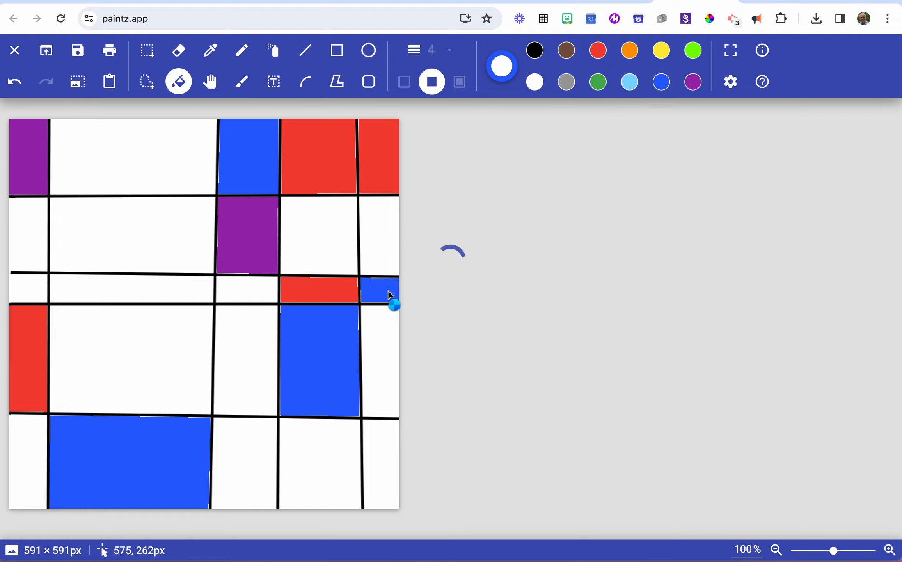
{"action": "left_click", "coordinate": [632, 87]}
{"action": "left_click", "coordinate": [173, 326]}
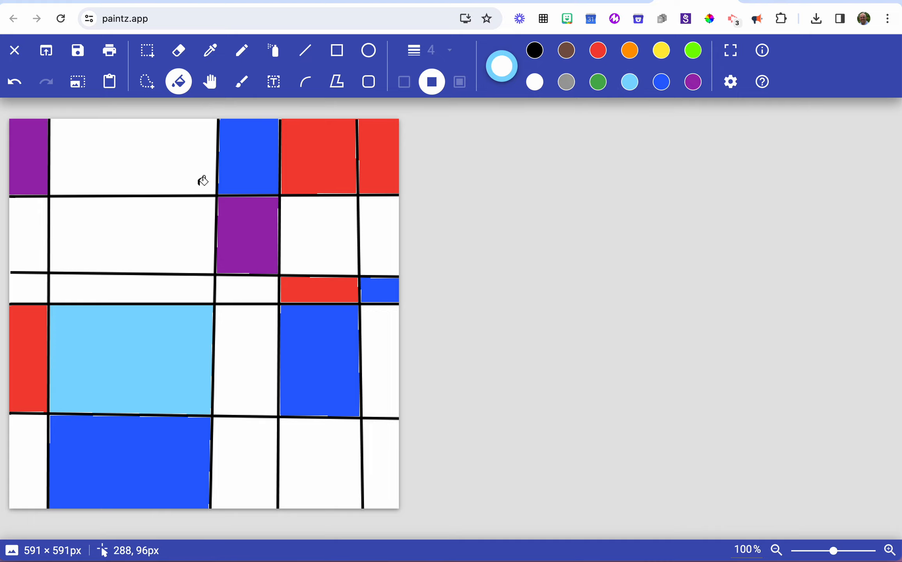
{"action": "left_click", "coordinate": [242, 279]}
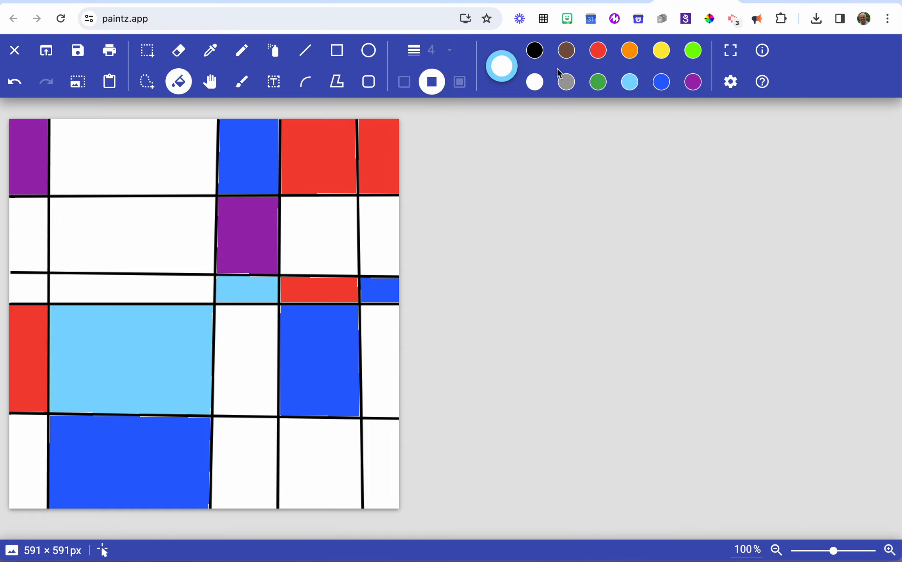
Fill the grid cells at row 1 column 2, row 2 column 1, and row 3 column 1 with brown
{"action": "left_click", "coordinate": [569, 54]}
{"action": "left_click", "coordinate": [155, 178]}
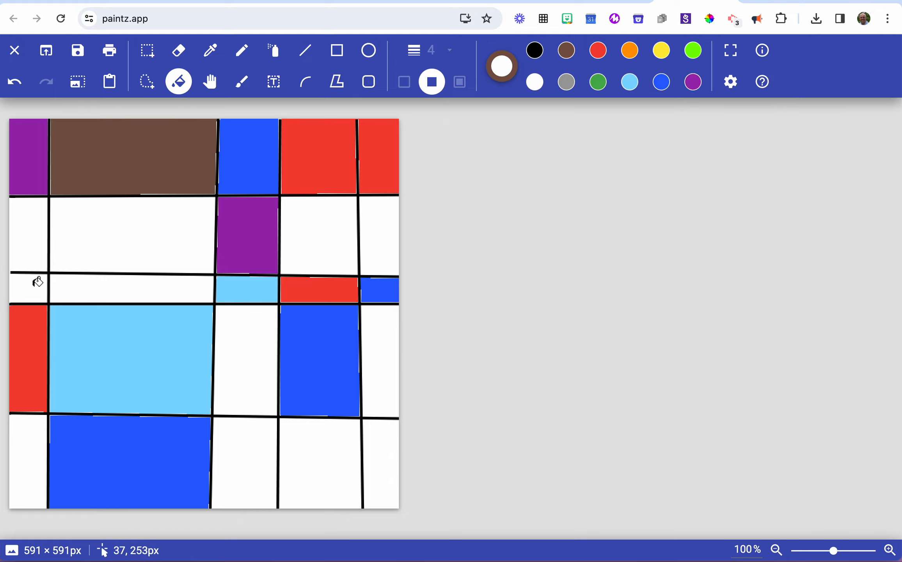
{"action": "left_click", "coordinate": [34, 253]}
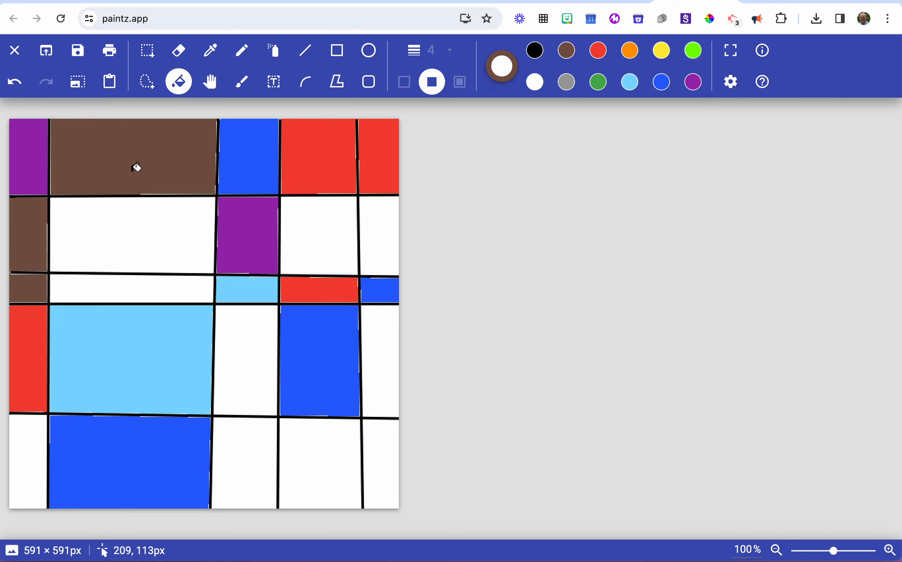
Clear the entire Mondrian-style drawing from the canvas
{"action": "left_click", "coordinate": [18, 51]}
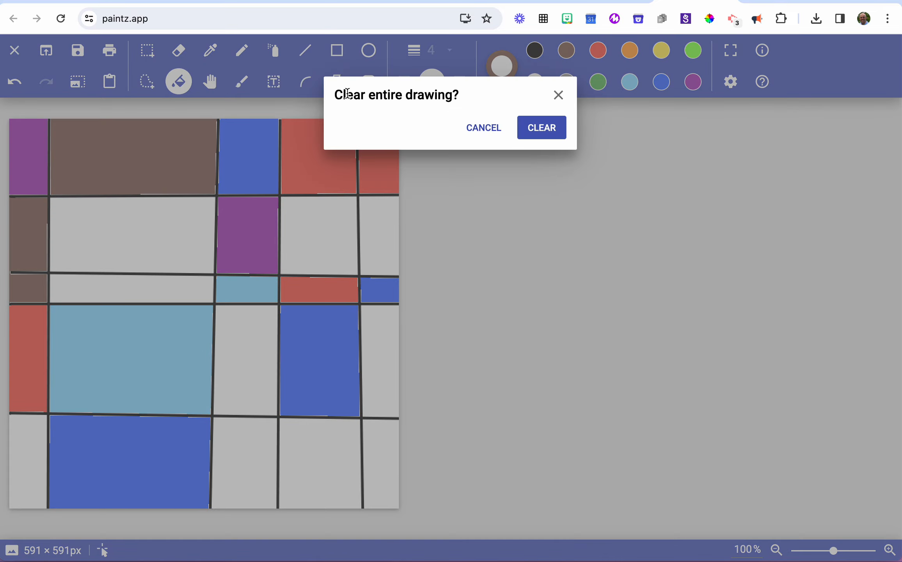
{"action": "left_click", "coordinate": [553, 133]}
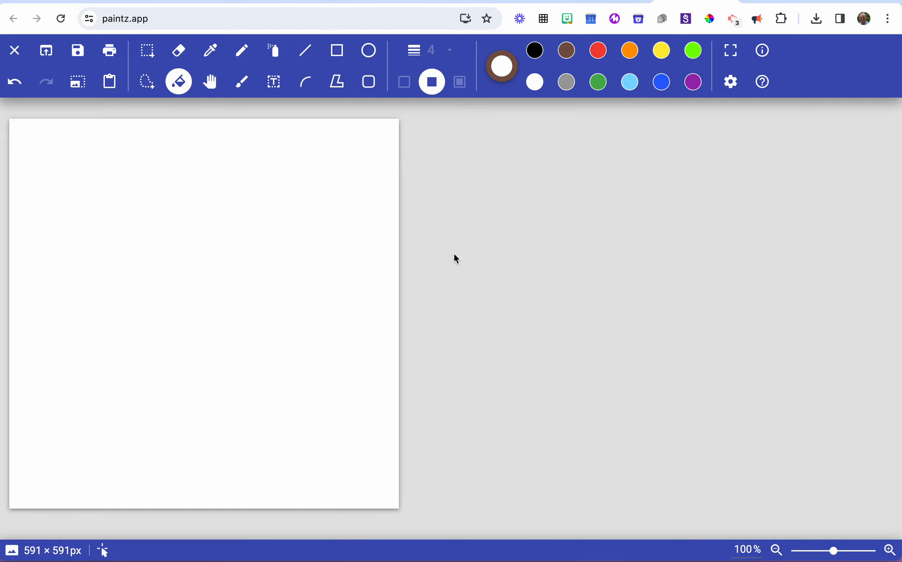
Choose the Rectangle tool and set the fill colour to blue #008eff and the line colour to white #ffffff
{"action": "left_click", "coordinate": [338, 51]}
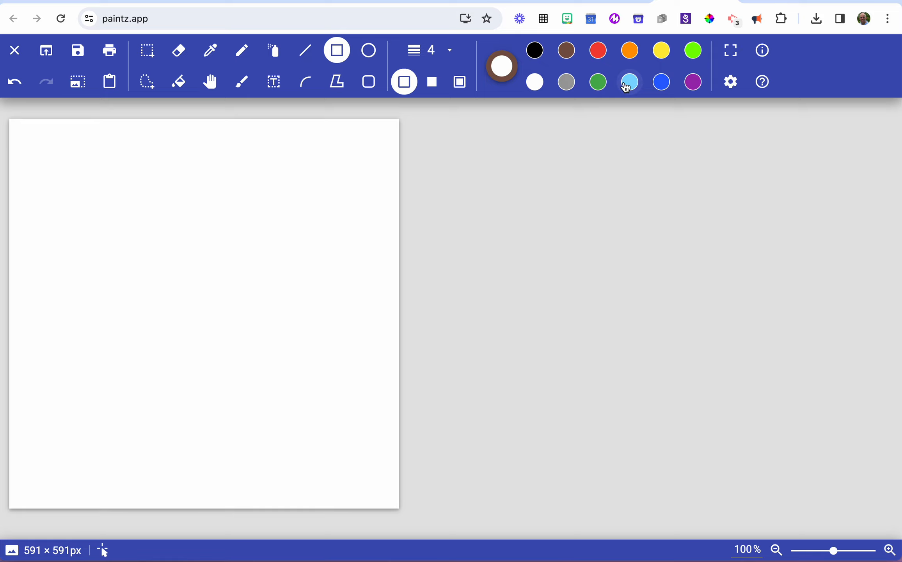
{"action": "left_click", "coordinate": [505, 68]}
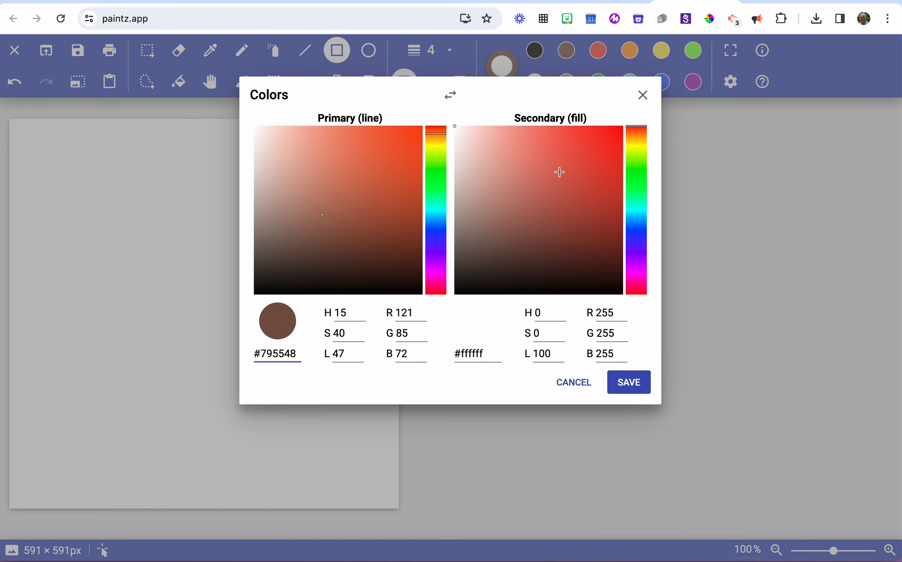
{"action": "left_click", "coordinate": [636, 215]}
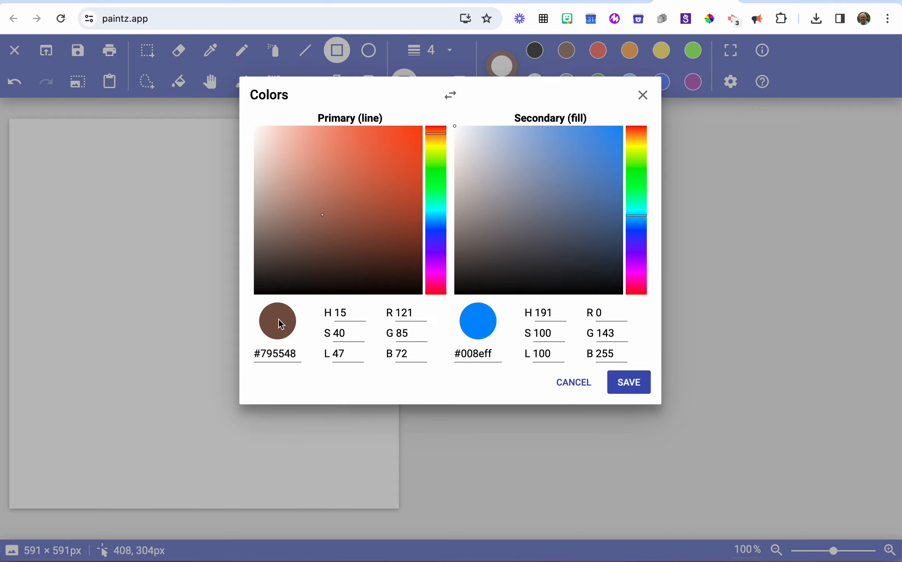
{"action": "left_click", "coordinate": [295, 353]}
{"action": "type", "text": "ffffff"}
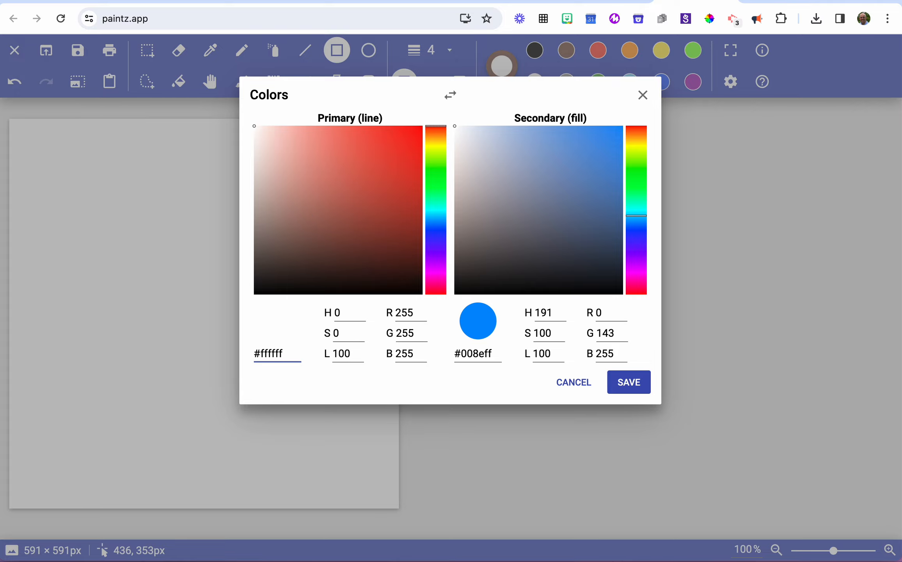
{"action": "left_click", "coordinate": [633, 381]}
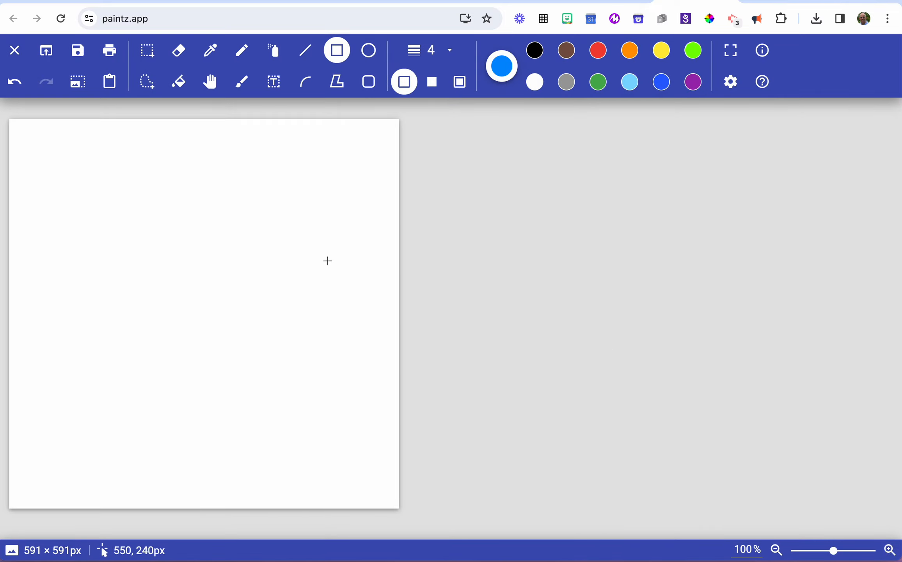
Draw a fill-only blue square in the upper-left part of the canvas
{"action": "left_click_drag", "start_coordinate": [128, 196], "coordinate": [255, 324]}
{"action": "left_click_drag", "start_coordinate": [179, 194], "coordinate": [316, 338]}
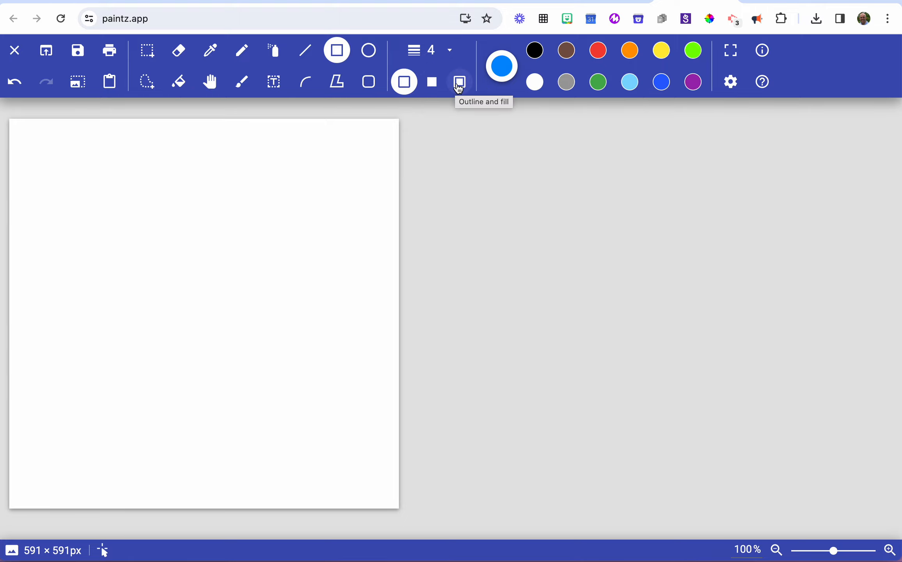
{"action": "left_click", "coordinate": [432, 87]}
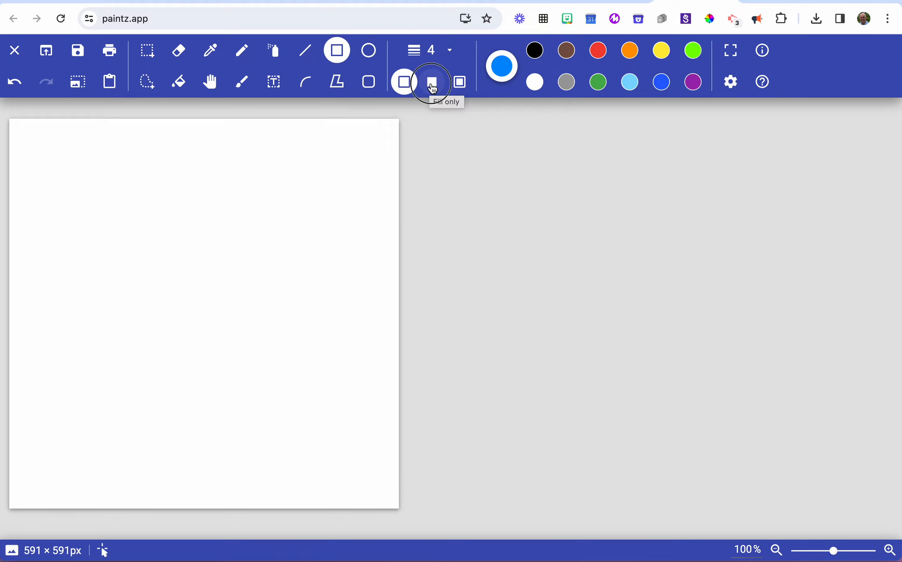
{"action": "left_click_drag", "start_coordinate": [71, 148], "coordinate": [199, 271]}
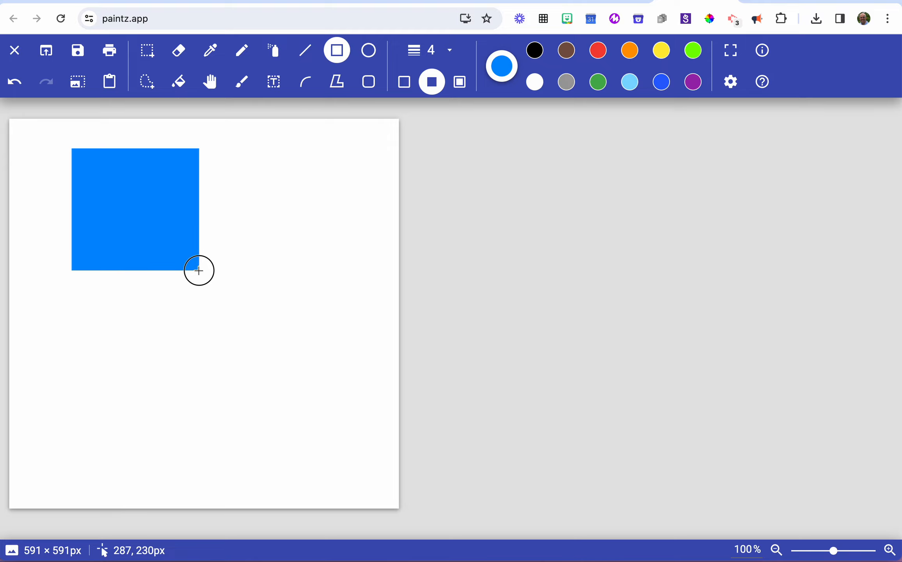
{"action": "left_click_drag", "start_coordinate": [198, 270], "coordinate": [192, 267]}
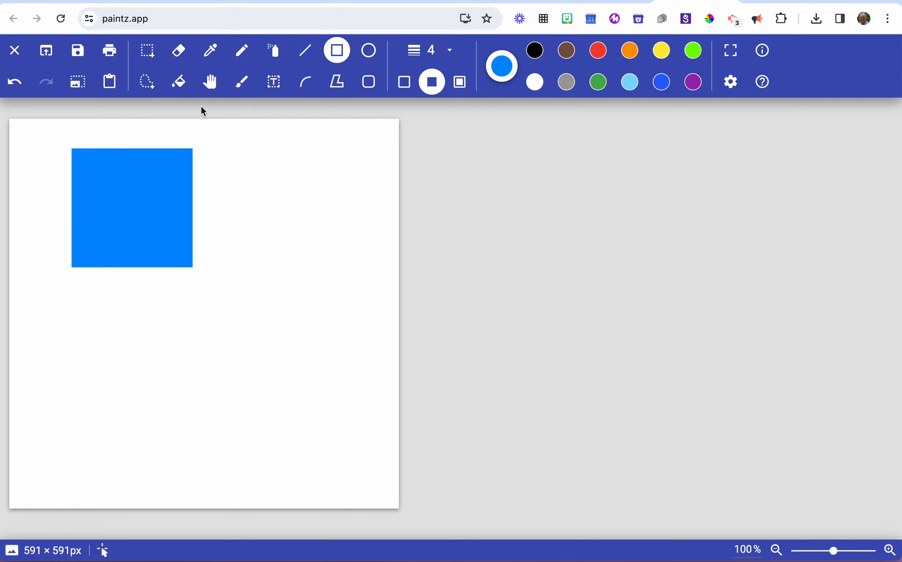
Try to move the blue square closer to the canvas's upper-left corner, and undo the move
{"action": "left_click", "coordinate": [209, 82]}
{"action": "left_click_drag", "start_coordinate": [154, 216], "coordinate": [132, 208]}
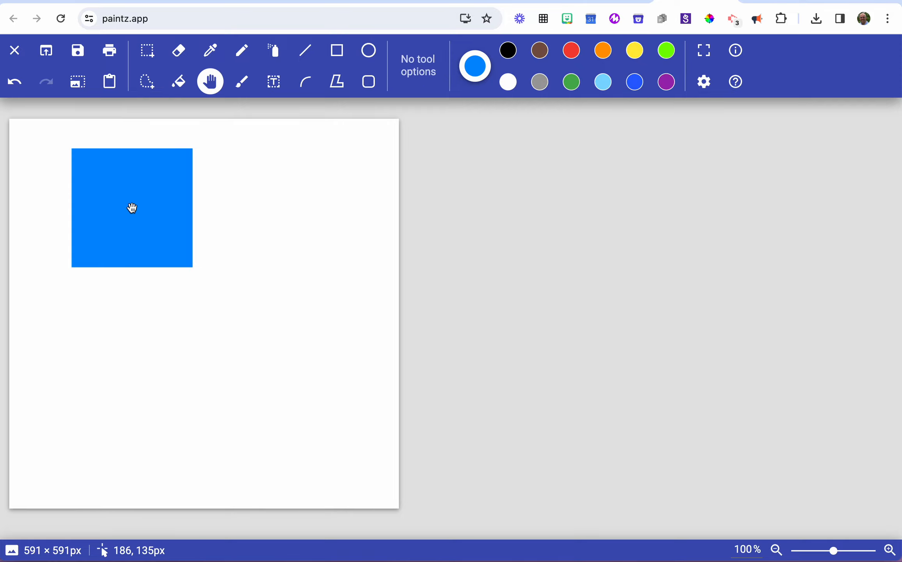
{"action": "left_click", "coordinate": [147, 51]}
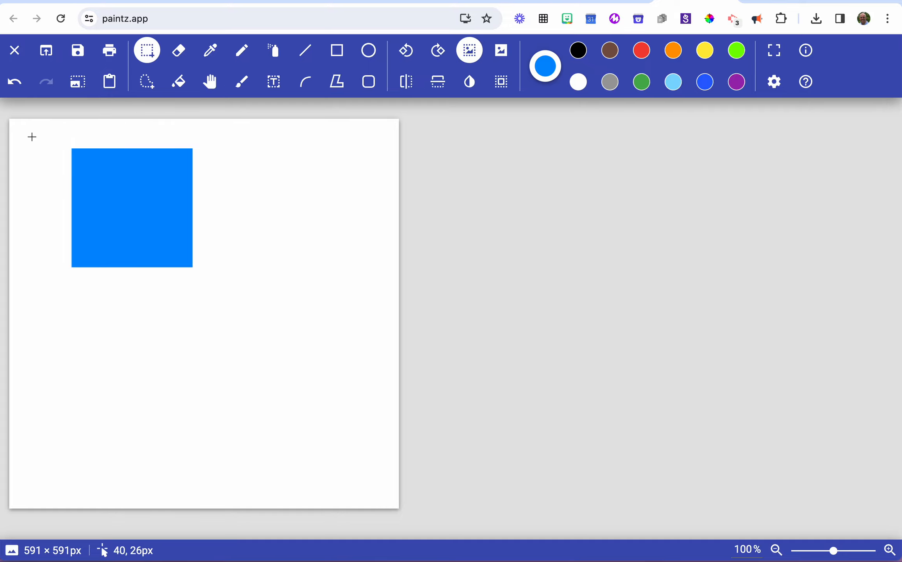
{"action": "left_click_drag", "start_coordinate": [61, 139], "coordinate": [210, 286]}
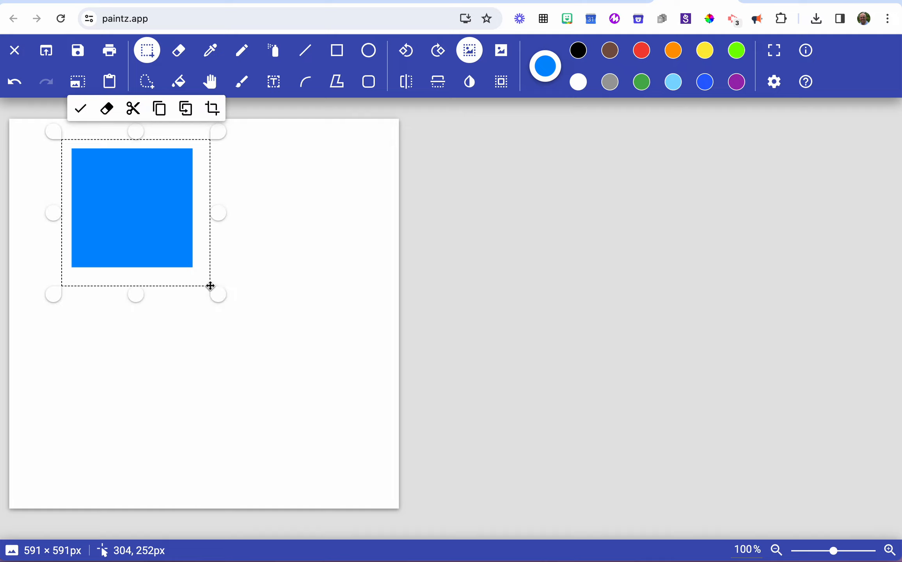
{"action": "left_click_drag", "start_coordinate": [157, 212], "coordinate": [125, 201]}
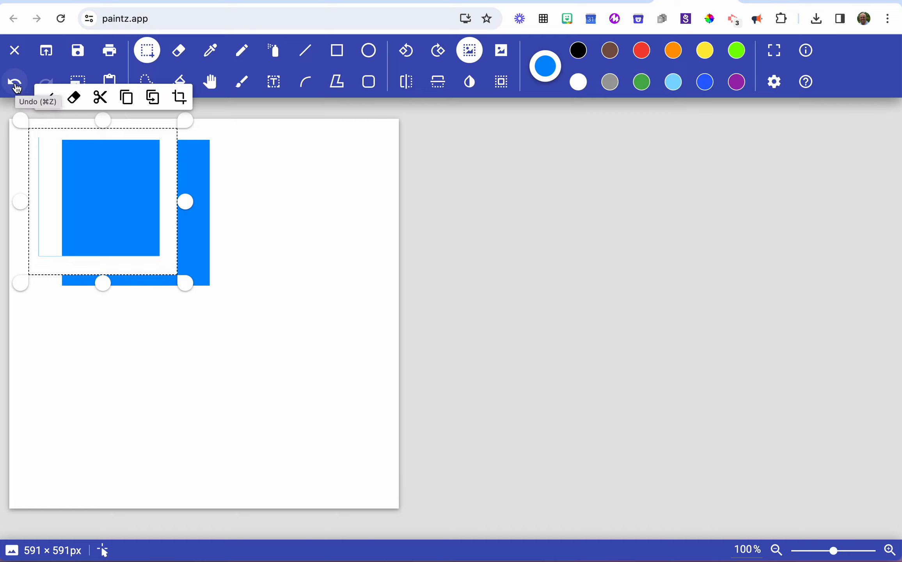
{"action": "left_click", "coordinate": [16, 86]}
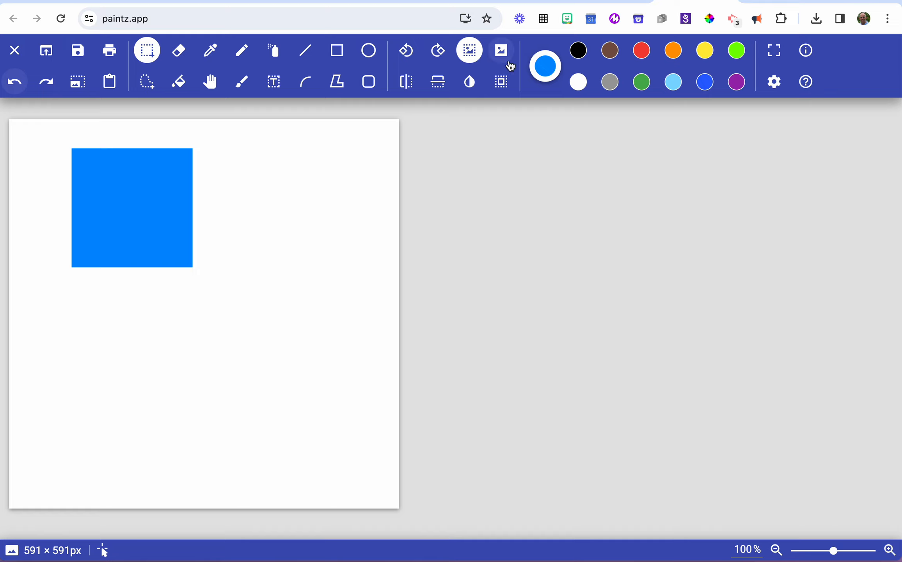
Set the secondary (fill) colour to white #ffffff
{"action": "left_click", "coordinate": [543, 67]}
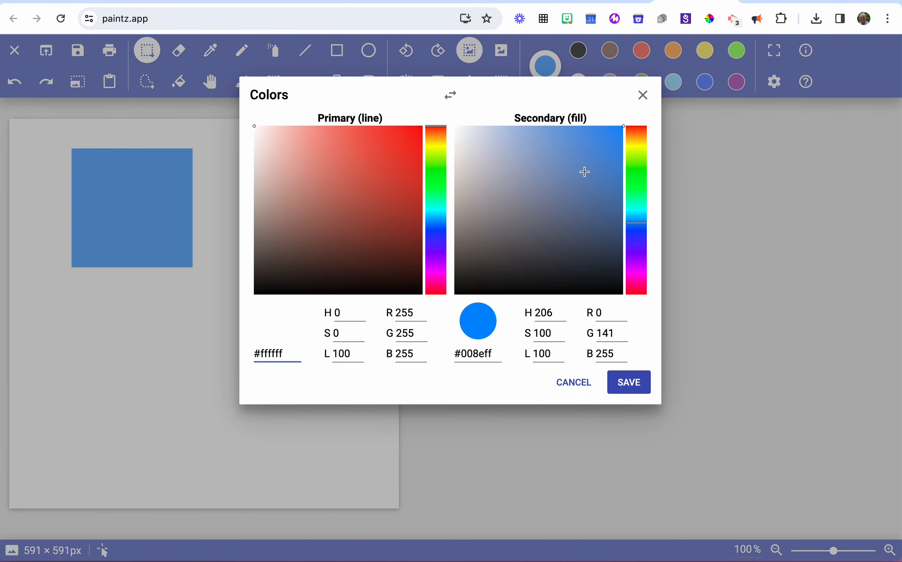
{"action": "left_click", "coordinate": [500, 356]}
{"action": "key", "text": "BackSpace"}
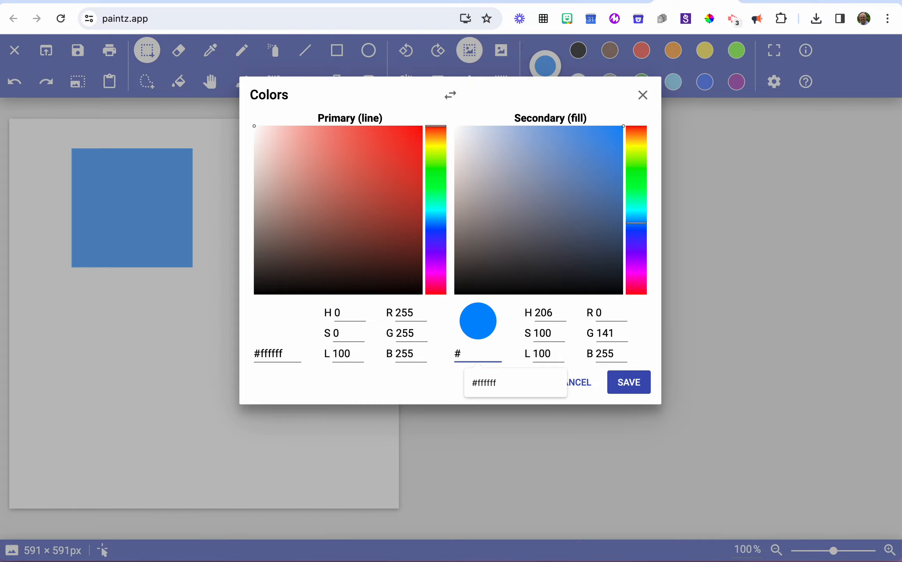
{"action": "type", "text": "ffffff"}
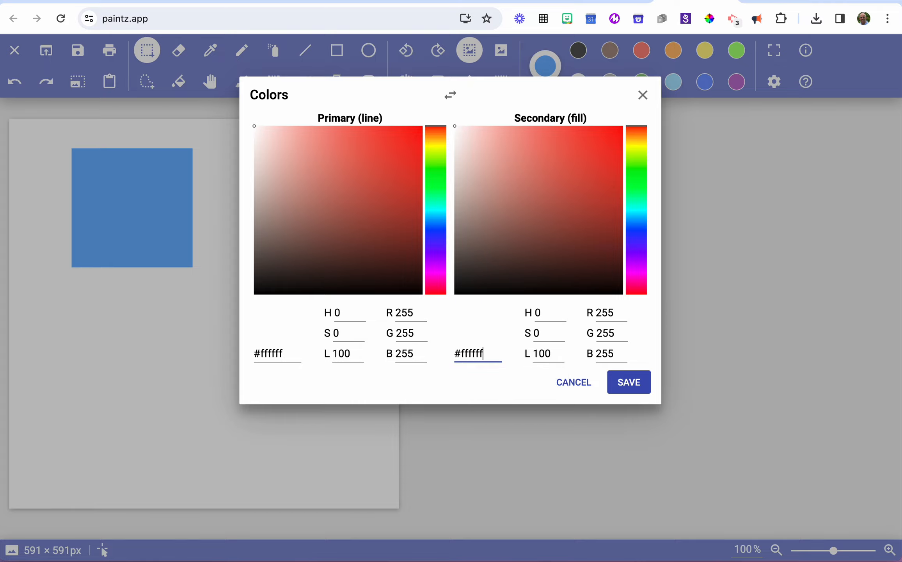
{"action": "left_click", "coordinate": [628, 381]}
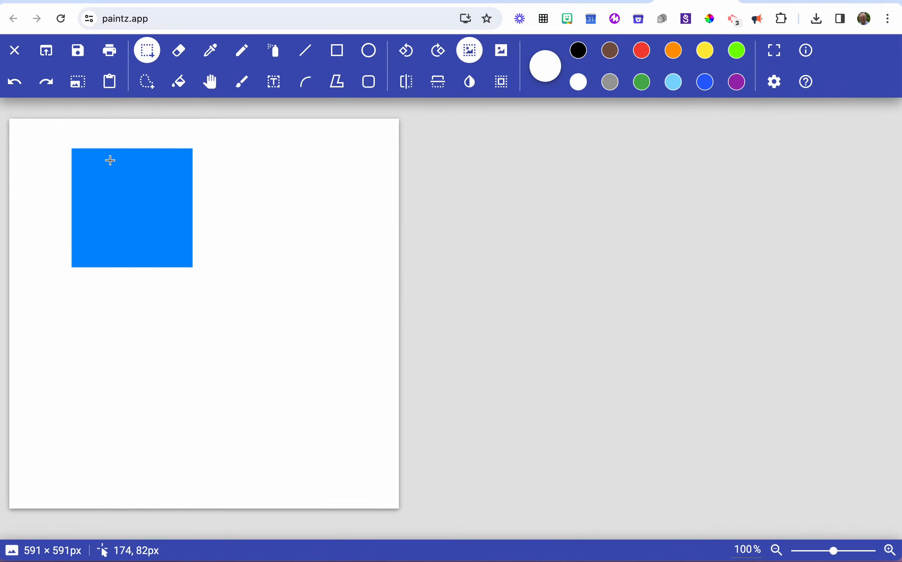
Select the blue square with a rectangular selection and move it into the canvas's upper-left corner
{"action": "left_click_drag", "start_coordinate": [66, 135], "coordinate": [217, 287]}
{"action": "left_click_drag", "start_coordinate": [189, 256], "coordinate": [130, 227]}
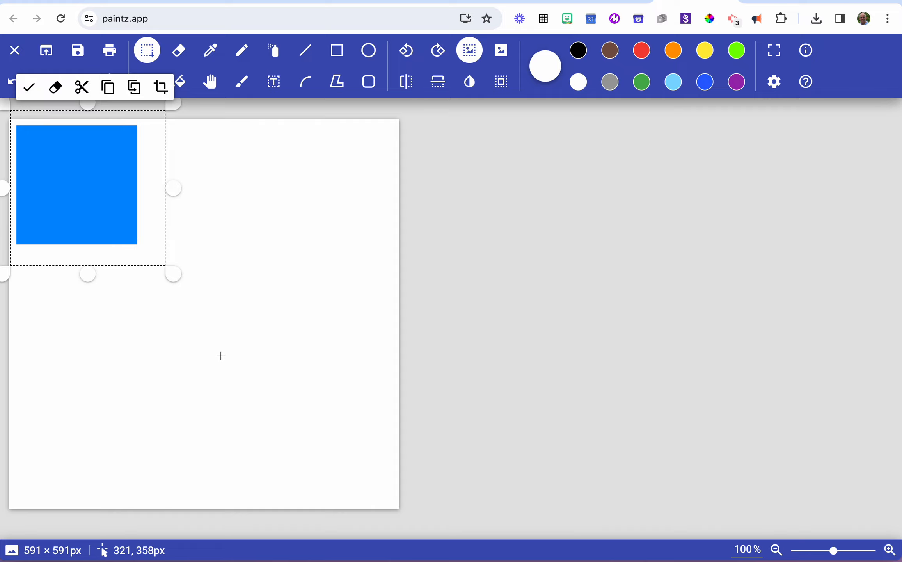
{"action": "left_click", "coordinate": [224, 354]}
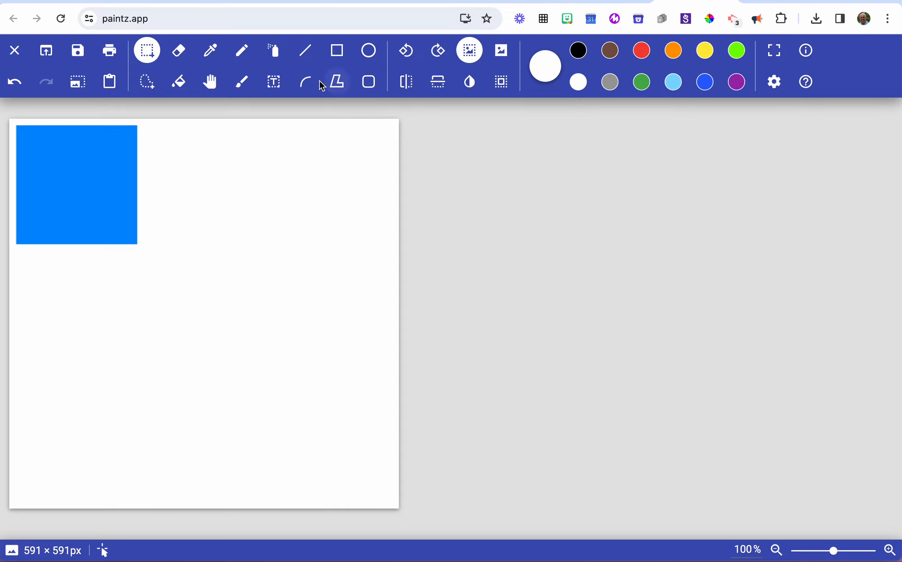
Set the line colour to orange and the fill to bright green #00ff1f, and draw an equal-sized filled square directly right of the blue one
{"action": "left_click", "coordinate": [338, 52]}
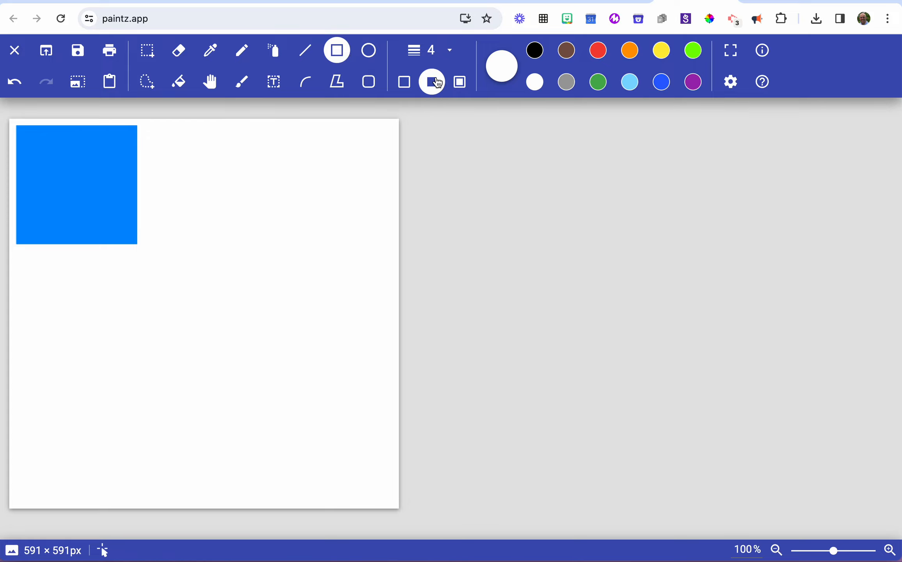
{"action": "left_click", "coordinate": [629, 54]}
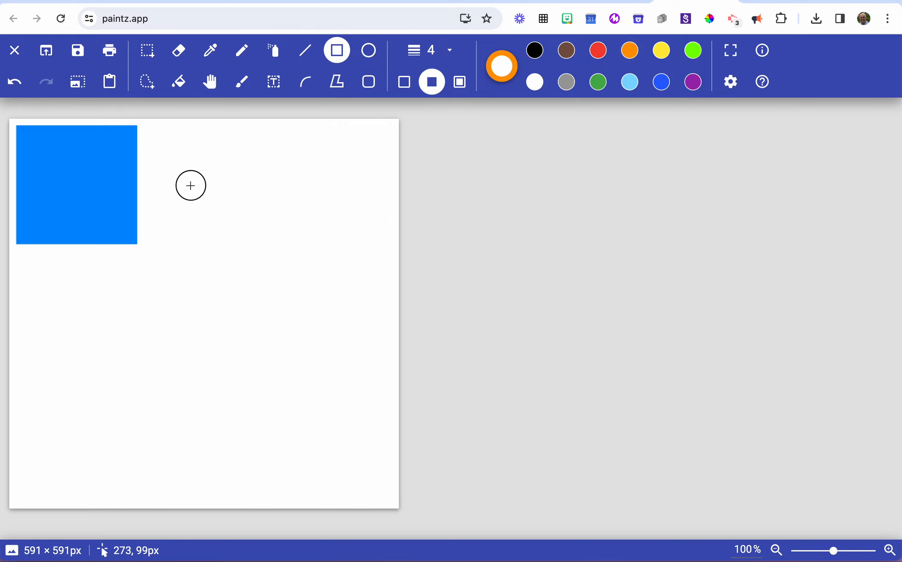
{"action": "left_click", "coordinate": [506, 71]}
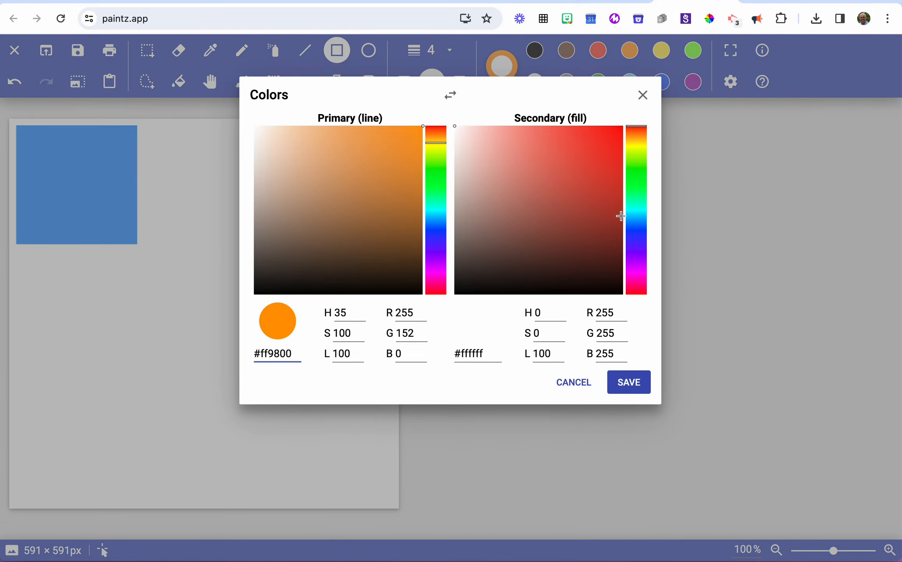
{"action": "left_click", "coordinate": [632, 177]}
{"action": "left_click", "coordinate": [627, 380]}
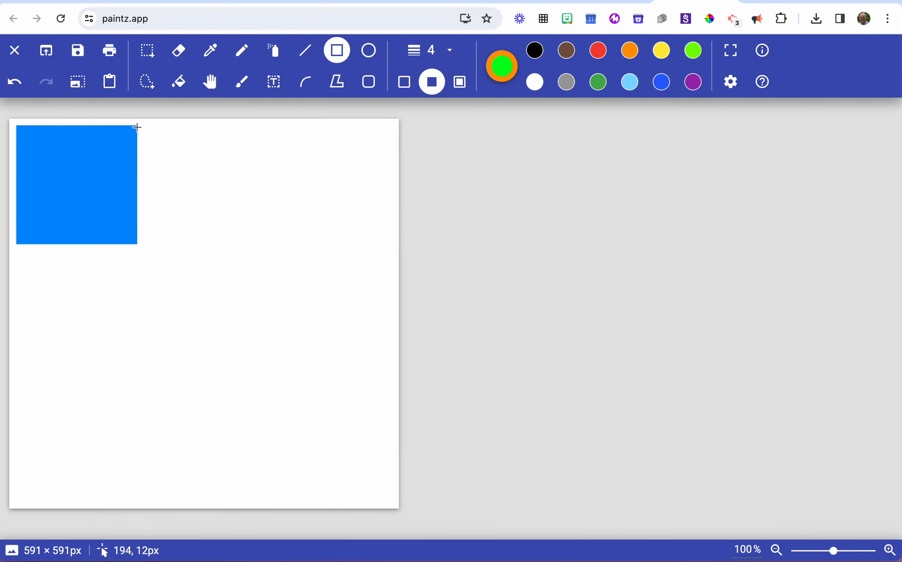
{"action": "left_click_drag", "start_coordinate": [138, 126], "coordinate": [260, 245]}
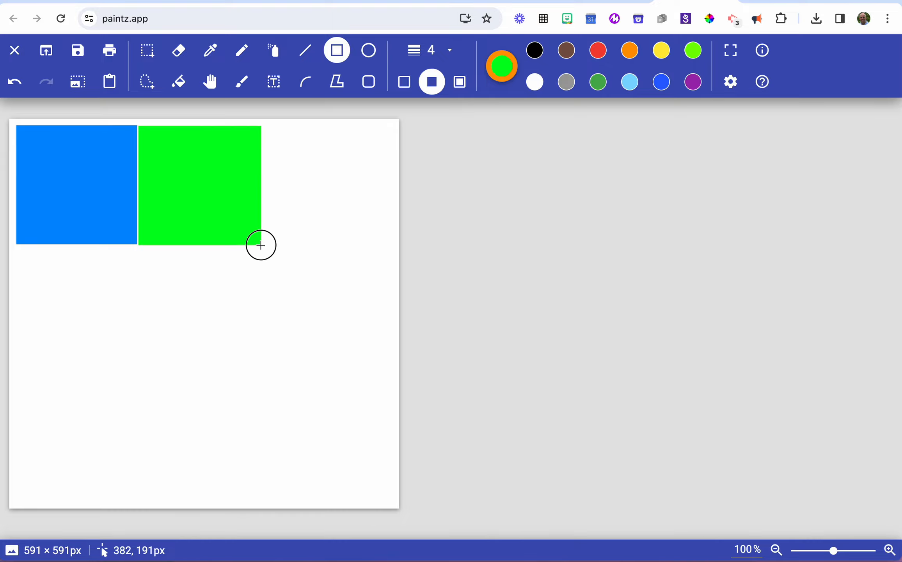
Change the fill colour to pinkish red and draw a matching filled square directly right of the green one
{"action": "left_click", "coordinate": [500, 67]}
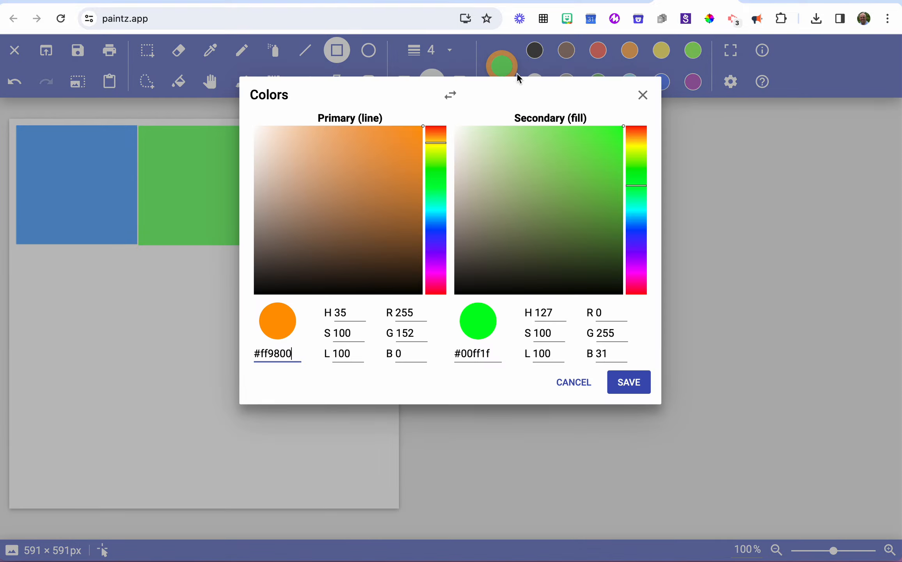
{"action": "left_click", "coordinate": [635, 278]}
{"action": "left_click", "coordinate": [635, 383]}
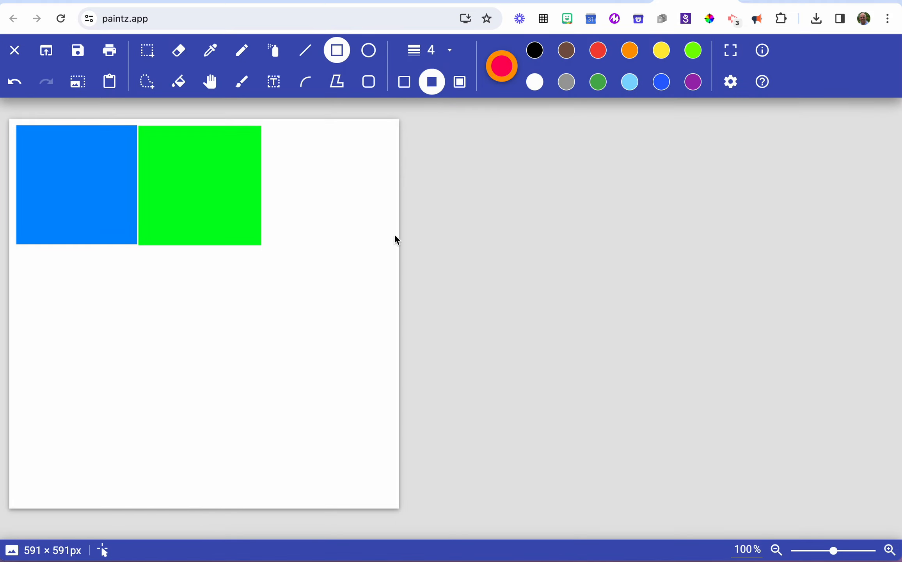
{"action": "left_click_drag", "start_coordinate": [262, 127], "coordinate": [380, 245]}
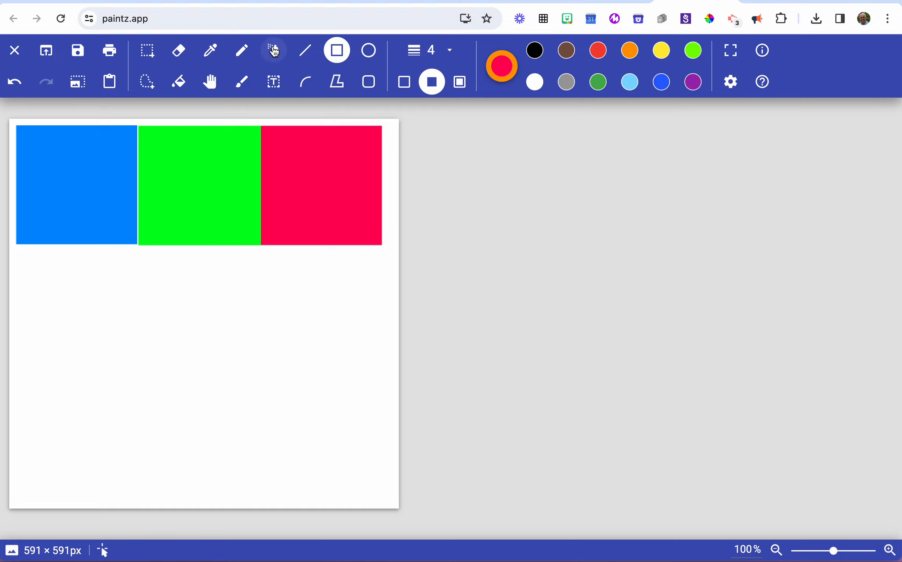
With the Brush at width 12, paint a solid yellow circle in the blue square and a smaller green one inside it
{"action": "left_click", "coordinate": [242, 83]}
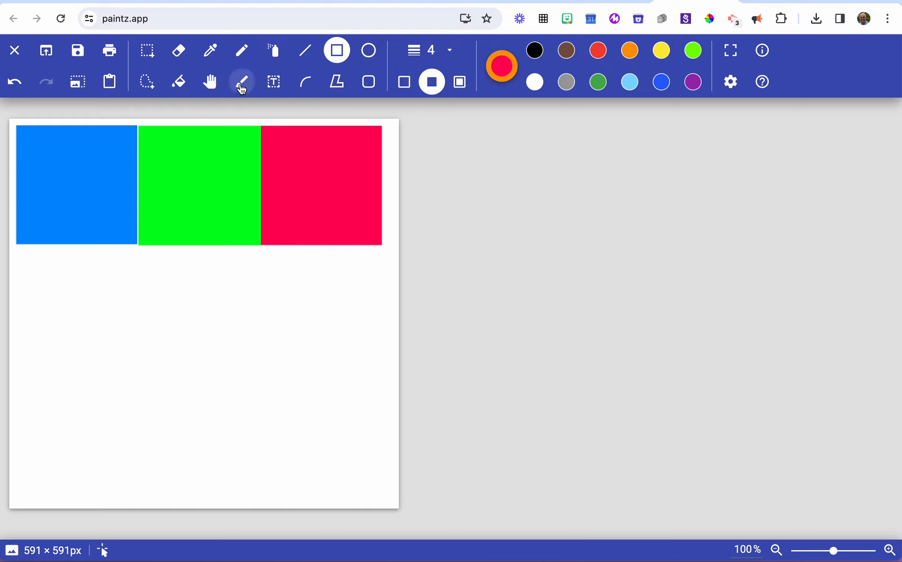
{"action": "left_click", "coordinate": [447, 50]}
{"action": "left_click", "coordinate": [425, 194]}
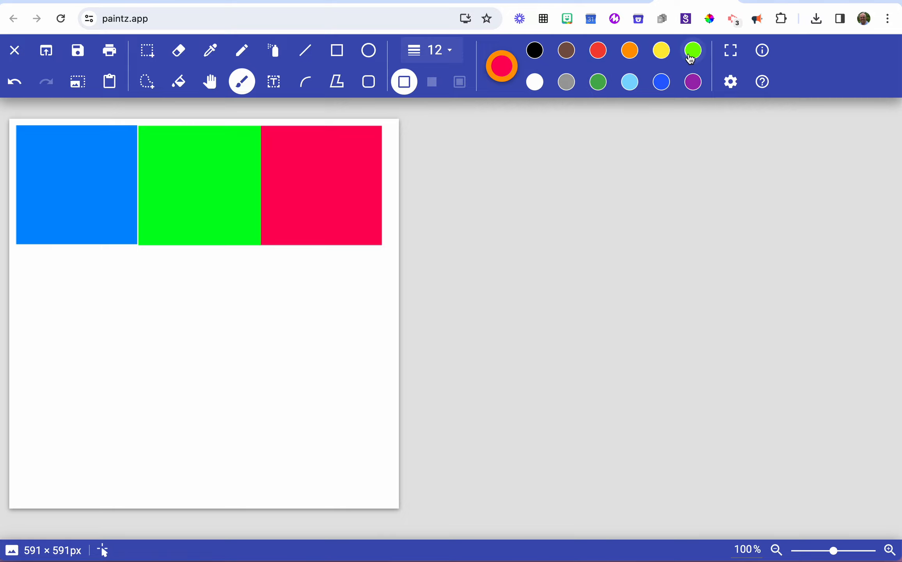
{"action": "right_click", "coordinate": [662, 51]}
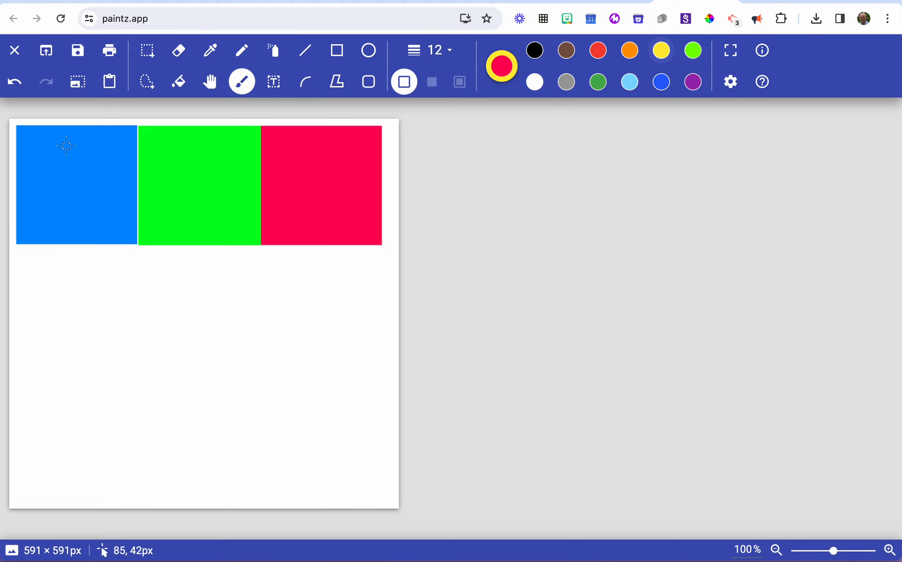
{"action": "mouse_move", "coordinate": [68, 142]}
{"action": "left_mouse_down"}
{"action": "mouse_move", "coordinate": [48, 150]}
{"action": "mouse_move", "coordinate": [40, 175]}
{"action": "mouse_move", "coordinate": [72, 221]}
{"action": "mouse_move", "coordinate": [100, 222]}
{"action": "mouse_move", "coordinate": [123, 200]}
{"action": "mouse_move", "coordinate": [117, 150]}
{"action": "mouse_move", "coordinate": [87, 140]}
{"action": "mouse_move", "coordinate": [50, 152]}
{"action": "mouse_move", "coordinate": [46, 182]}
{"action": "mouse_move", "coordinate": [79, 222]}
{"action": "mouse_move", "coordinate": [115, 201]}
{"action": "mouse_move", "coordinate": [109, 155]}
{"action": "mouse_move", "coordinate": [82, 147]}
{"action": "mouse_move", "coordinate": [49, 160]}
{"action": "mouse_move", "coordinate": [46, 183]}
{"action": "mouse_move", "coordinate": [89, 219]}
{"action": "mouse_move", "coordinate": [110, 203]}
{"action": "mouse_move", "coordinate": [103, 152]}
{"action": "mouse_move", "coordinate": [81, 147]}
{"action": "mouse_move", "coordinate": [51, 169]}
{"action": "mouse_move", "coordinate": [55, 190]}
{"action": "mouse_move", "coordinate": [93, 206]}
{"action": "mouse_move", "coordinate": [108, 168]}
{"action": "mouse_move", "coordinate": [87, 154]}
{"action": "mouse_move", "coordinate": [62, 161]}
{"action": "mouse_move", "coordinate": [52, 185]}
{"action": "mouse_move", "coordinate": [77, 211]}
{"action": "mouse_move", "coordinate": [100, 210]}
{"action": "mouse_move", "coordinate": [110, 184]}
{"action": "mouse_move", "coordinate": [66, 160]}
{"action": "mouse_move", "coordinate": [58, 191]}
{"action": "mouse_move", "coordinate": [70, 162]}
{"action": "mouse_move", "coordinate": [58, 176]}
{"action": "mouse_move", "coordinate": [67, 193]}
{"action": "mouse_move", "coordinate": [96, 195]}
{"action": "mouse_move", "coordinate": [99, 165]}
{"action": "mouse_move", "coordinate": [85, 159]}
{"action": "mouse_move", "coordinate": [75, 174]}
{"action": "mouse_move", "coordinate": [79, 197]}
{"action": "mouse_move", "coordinate": [74, 176]}
{"action": "mouse_move", "coordinate": [68, 185]}
{"action": "mouse_move", "coordinate": [97, 151]}
{"action": "mouse_move", "coordinate": [94, 189]}
{"action": "mouse_move", "coordinate": [80, 191]}
{"action": "mouse_move", "coordinate": [83, 183]}
{"action": "mouse_move", "coordinate": [93, 197]}
{"action": "mouse_move", "coordinate": [76, 192]}
{"action": "mouse_move", "coordinate": [109, 150]}
{"action": "mouse_move", "coordinate": [117, 172]}
{"action": "left_mouse_up"}
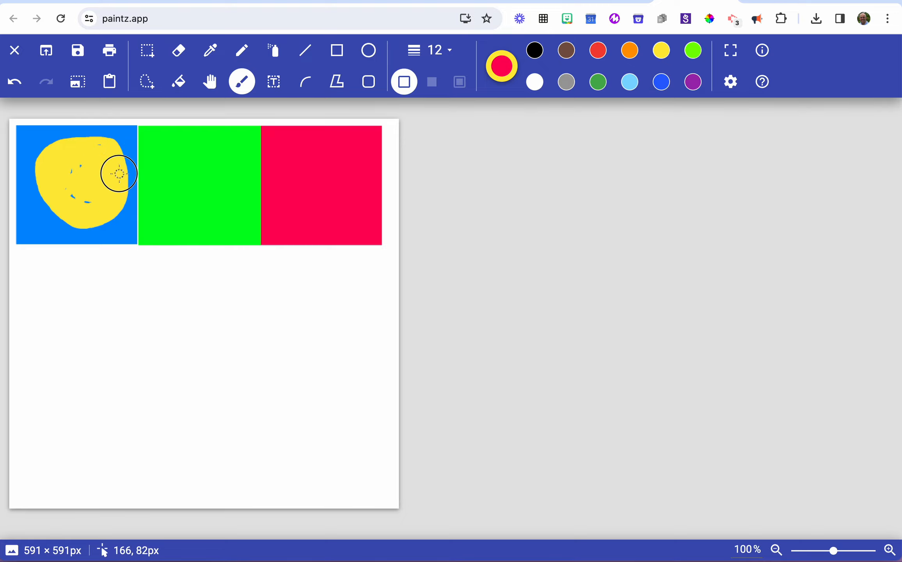
{"action": "left_click", "coordinate": [598, 82]}
{"action": "mouse_move", "coordinate": [81, 155]}
{"action": "left_mouse_down"}
{"action": "mouse_move", "coordinate": [55, 185]}
{"action": "mouse_move", "coordinate": [69, 206]}
{"action": "mouse_move", "coordinate": [89, 209]}
{"action": "mouse_move", "coordinate": [111, 195]}
{"action": "mouse_move", "coordinate": [115, 165]}
{"action": "mouse_move", "coordinate": [64, 157]}
{"action": "mouse_move", "coordinate": [61, 191]}
{"action": "mouse_move", "coordinate": [84, 208]}
{"action": "mouse_move", "coordinate": [107, 174]}
{"action": "mouse_move", "coordinate": [81, 165]}
{"action": "mouse_move", "coordinate": [71, 172]}
{"action": "mouse_move", "coordinate": [108, 192]}
{"action": "mouse_move", "coordinate": [77, 164]}
{"action": "mouse_move", "coordinate": [70, 198]}
{"action": "mouse_move", "coordinate": [80, 179]}
{"action": "mouse_move", "coordinate": [83, 197]}
{"action": "mouse_move", "coordinate": [82, 174]}
{"action": "mouse_move", "coordinate": [114, 174]}
{"action": "mouse_move", "coordinate": [79, 186]}
{"action": "left_mouse_up"}
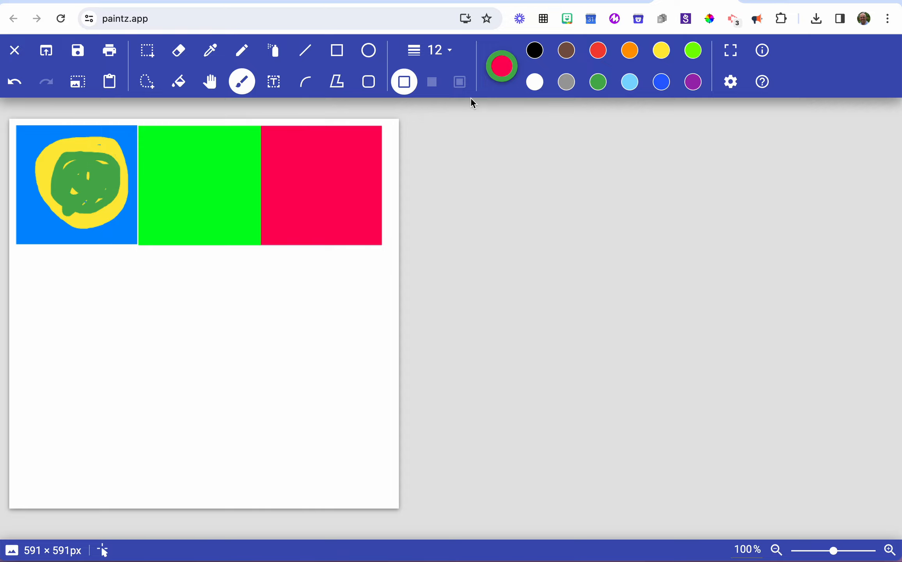
Paint a small solid purple circle with the Brush inside the green circle in the blue square
{"action": "left_click", "coordinate": [691, 84]}
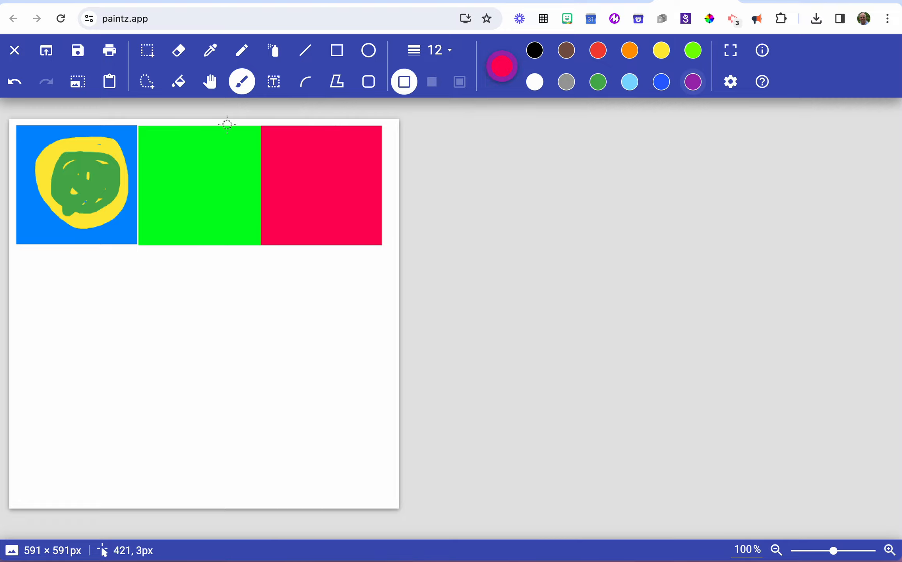
{"action": "mouse_move", "coordinate": [84, 182]}
{"action": "left_mouse_down"}
{"action": "mouse_move", "coordinate": [99, 207]}
{"action": "mouse_move", "coordinate": [109, 190]}
{"action": "mouse_move", "coordinate": [86, 172]}
{"action": "mouse_move", "coordinate": [82, 196]}
{"action": "mouse_move", "coordinate": [95, 197]}
{"action": "mouse_move", "coordinate": [92, 180]}
{"action": "mouse_move", "coordinate": [89, 203]}
{"action": "mouse_move", "coordinate": [101, 202]}
{"action": "mouse_move", "coordinate": [80, 186]}
{"action": "left_mouse_up"}
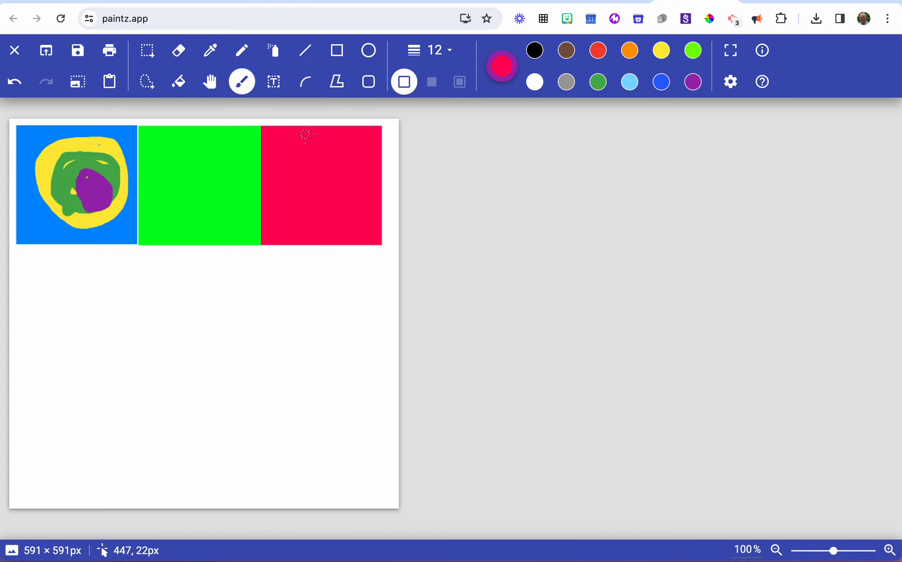
Set the line colour to orange and the fill to #ffbc00, and draw a large filled ellipse in the green square
{"action": "left_click", "coordinate": [369, 52]}
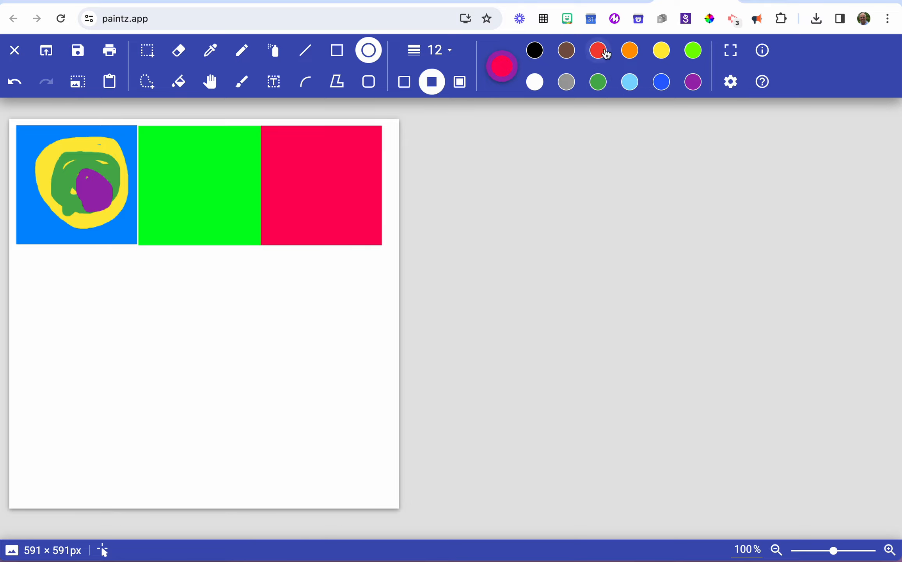
{"action": "left_click", "coordinate": [630, 51]}
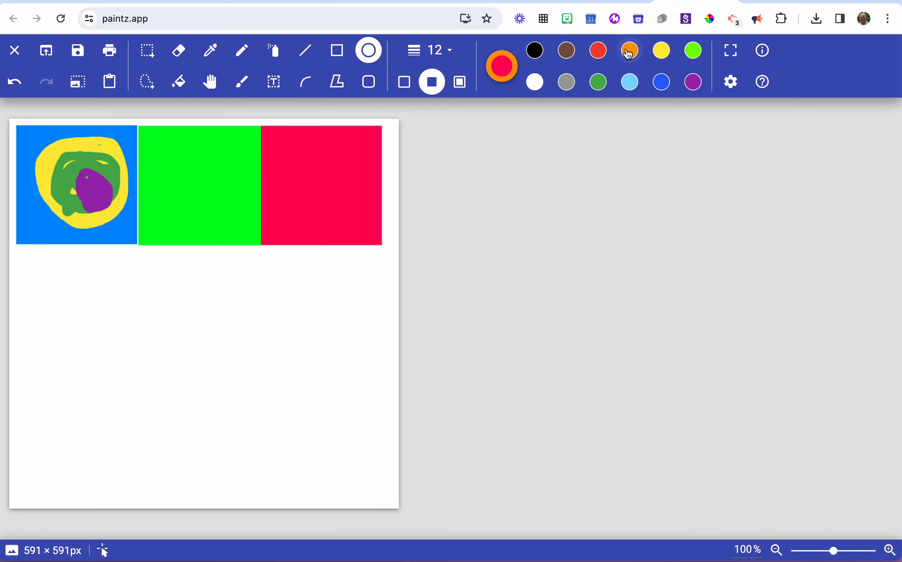
{"action": "left_click", "coordinate": [502, 69]}
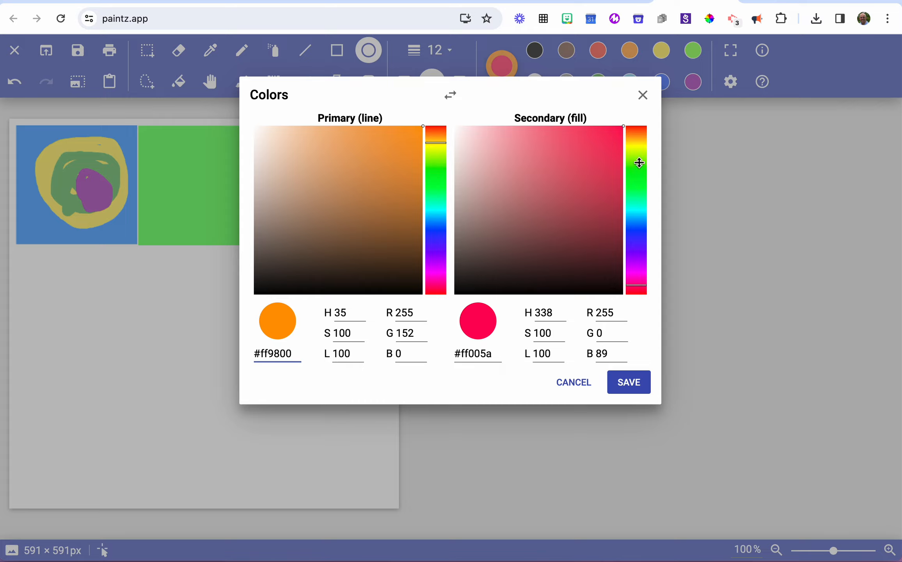
{"action": "left_click", "coordinate": [637, 143]}
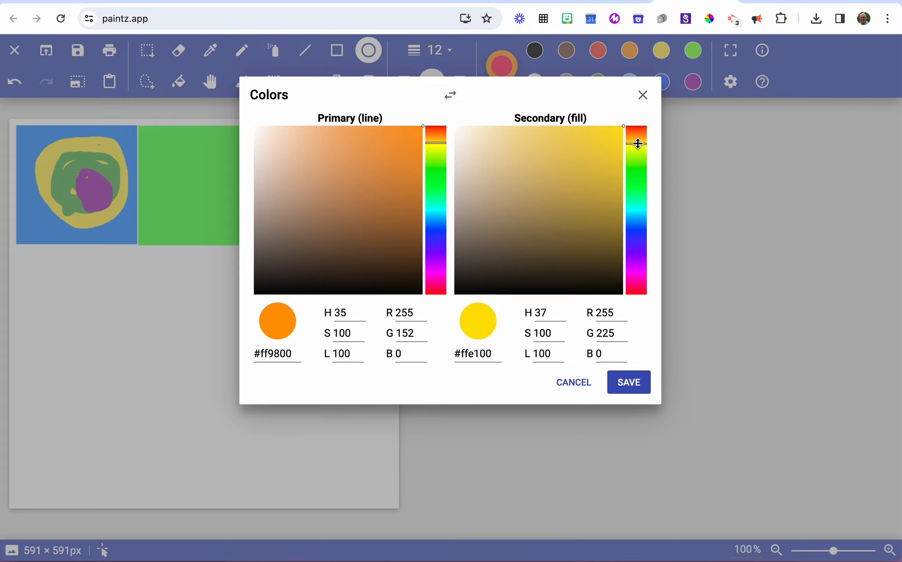
{"action": "left_click", "coordinate": [636, 139]}
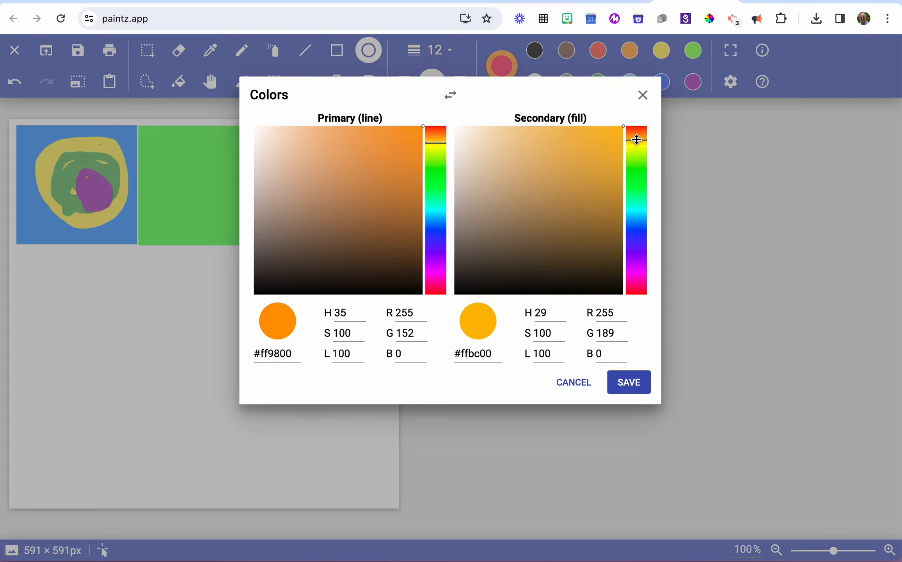
{"action": "left_click", "coordinate": [636, 386]}
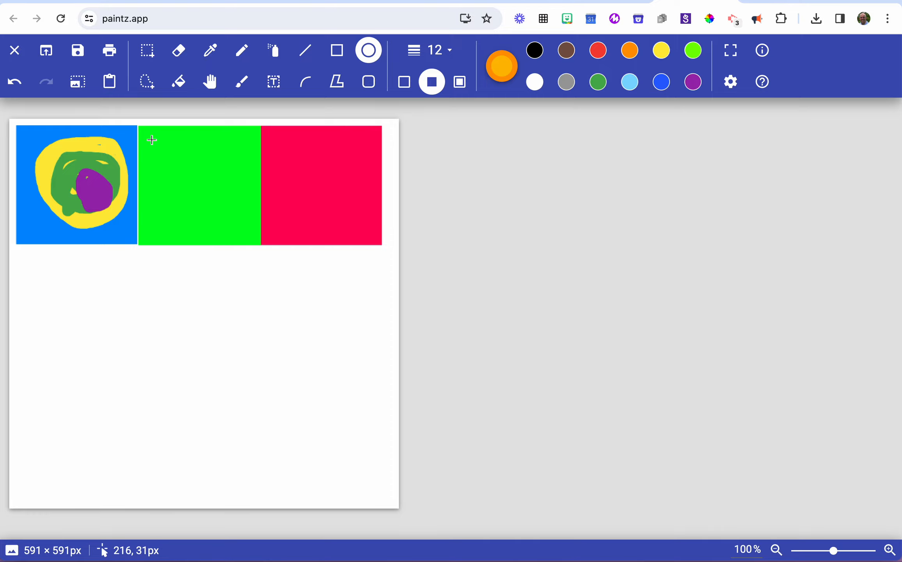
{"action": "left_click_drag", "start_coordinate": [147, 139], "coordinate": [252, 235]}
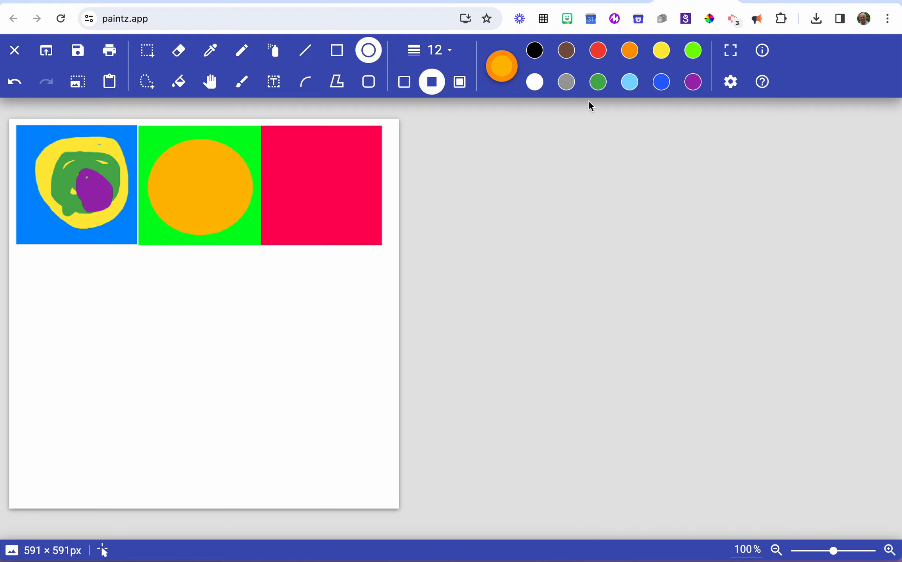
Change the fill to pinkish red #ff0067 and draw a smaller filled circle inside the orange-yellow ellipse
{"action": "left_click", "coordinate": [503, 66]}
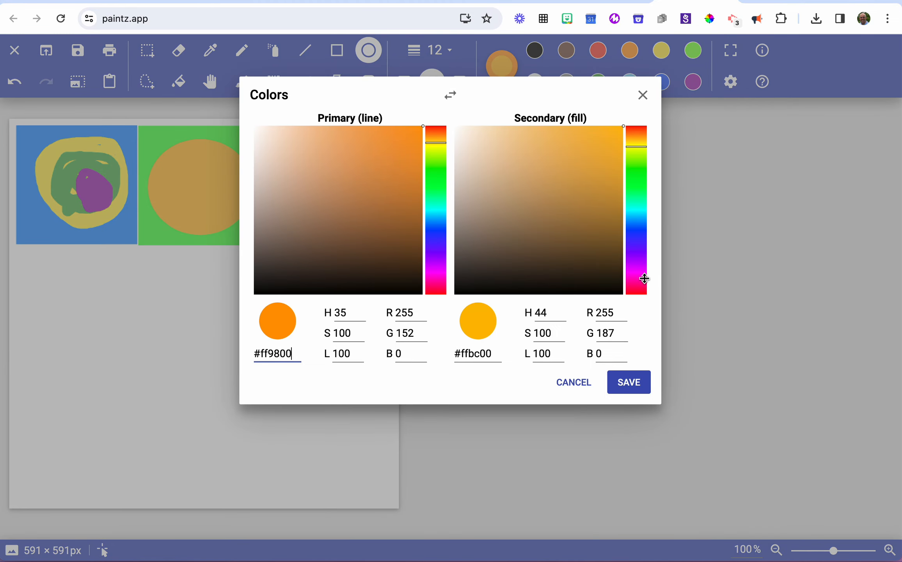
{"action": "left_click", "coordinate": [644, 278]}
{"action": "left_click", "coordinate": [633, 381]}
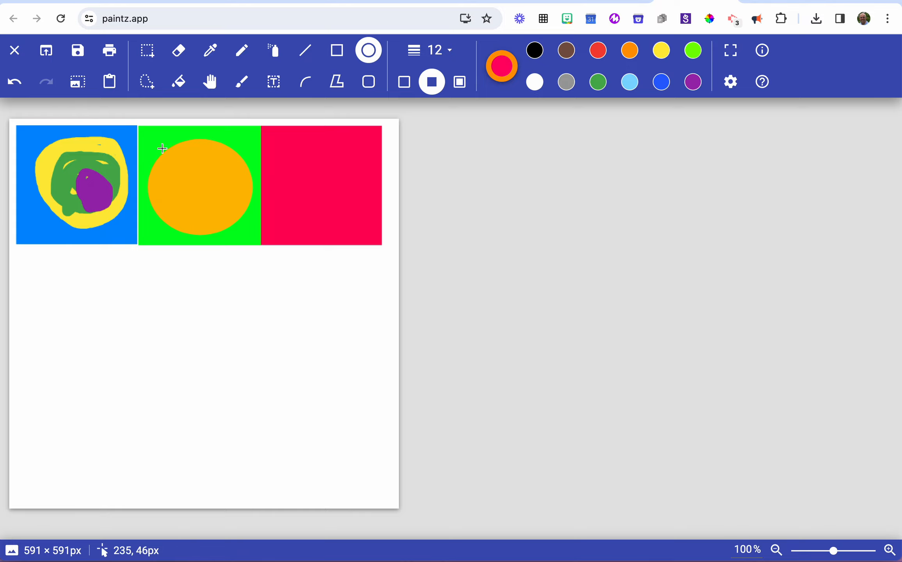
{"action": "left_click_drag", "start_coordinate": [161, 149], "coordinate": [227, 213]}
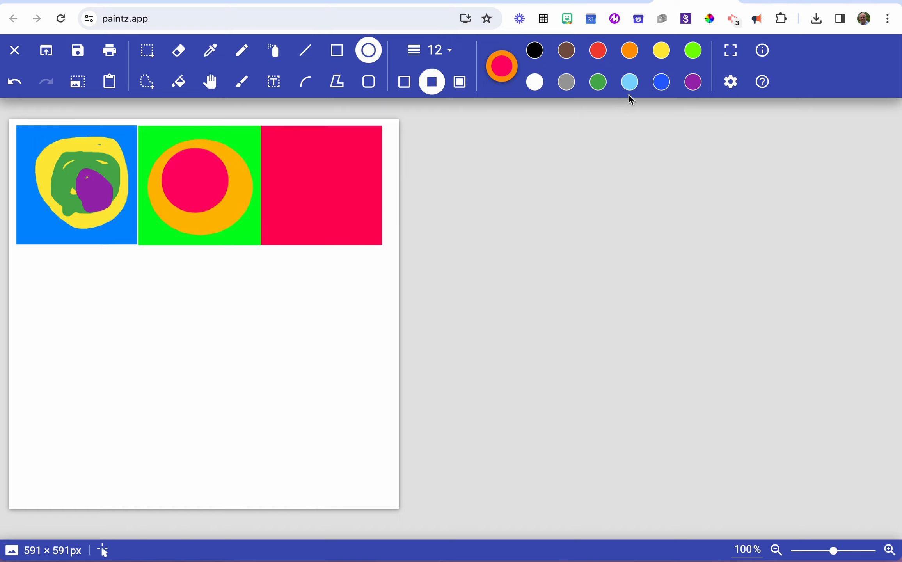
Set the line colour to blue and the fill to #0a00ff, and draw a small filled circle inside the pinkish red circle
{"action": "left_click", "coordinate": [661, 83]}
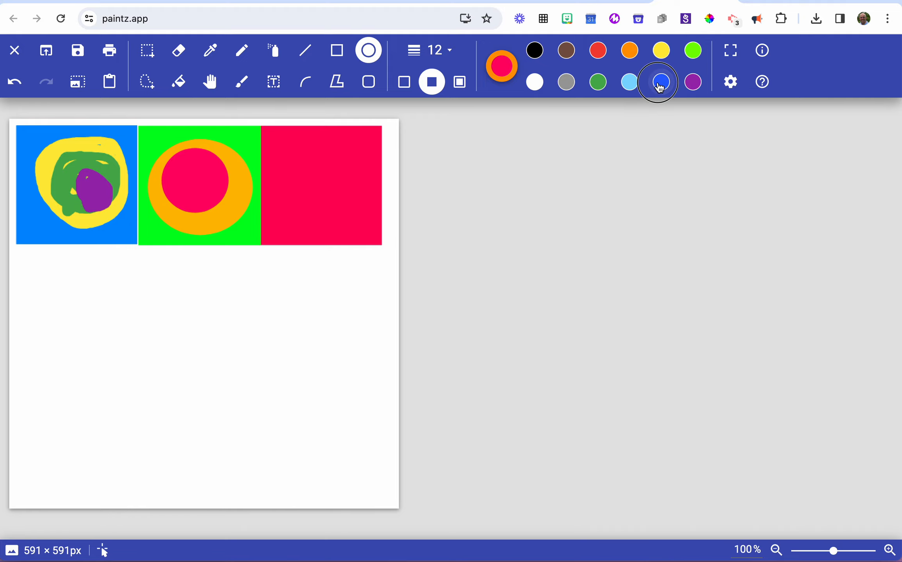
{"action": "left_click", "coordinate": [505, 69]}
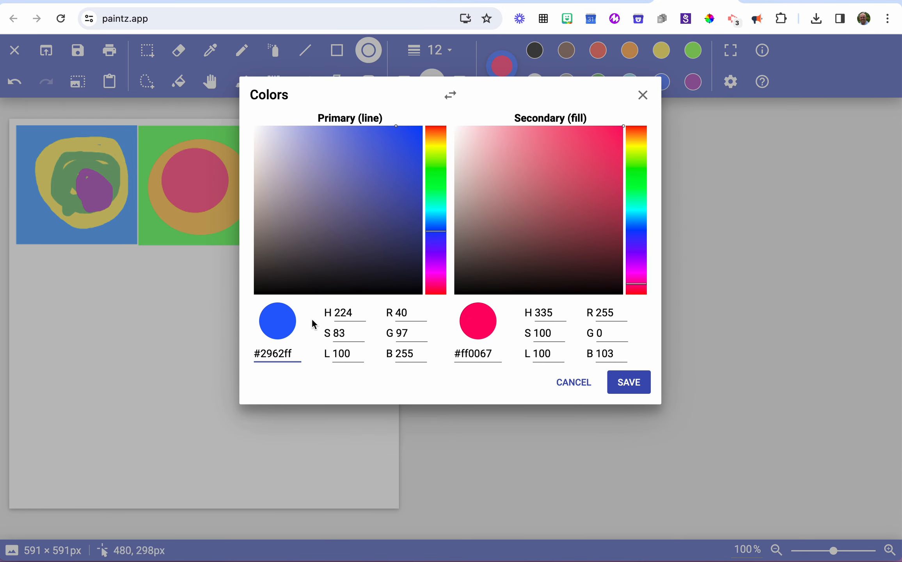
{"action": "left_click", "coordinate": [272, 324]}
{"action": "left_click", "coordinate": [594, 177]}
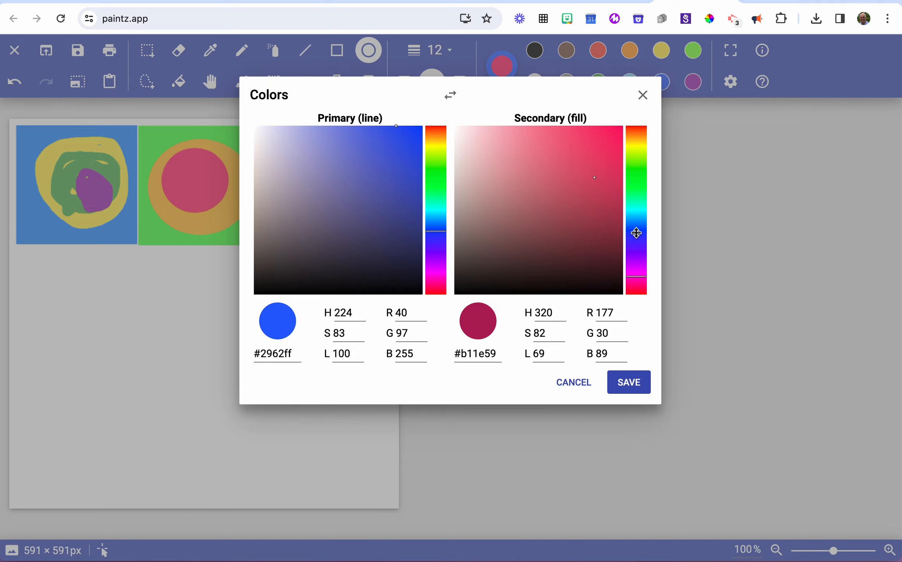
{"action": "left_click", "coordinate": [637, 232]}
{"action": "left_click", "coordinate": [636, 375]}
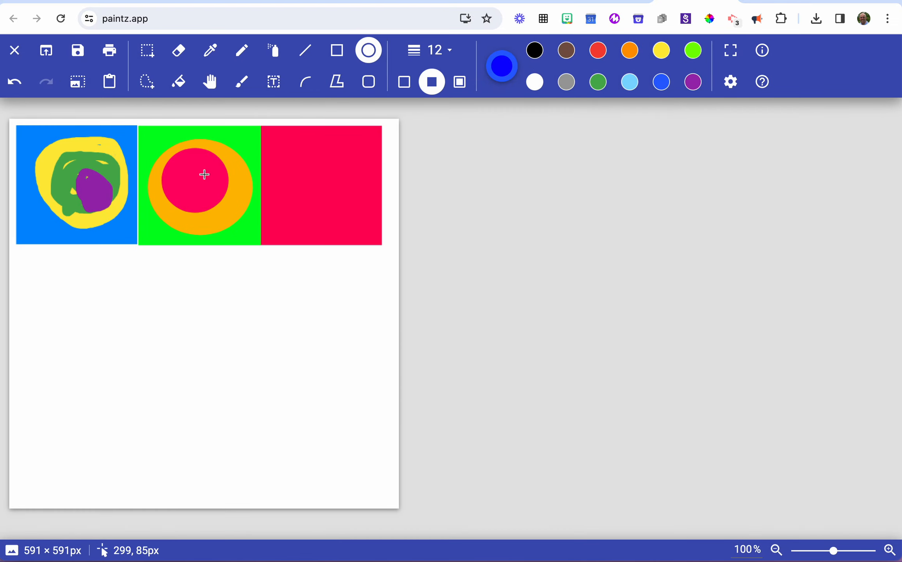
{"action": "left_click_drag", "start_coordinate": [180, 165], "coordinate": [215, 201]}
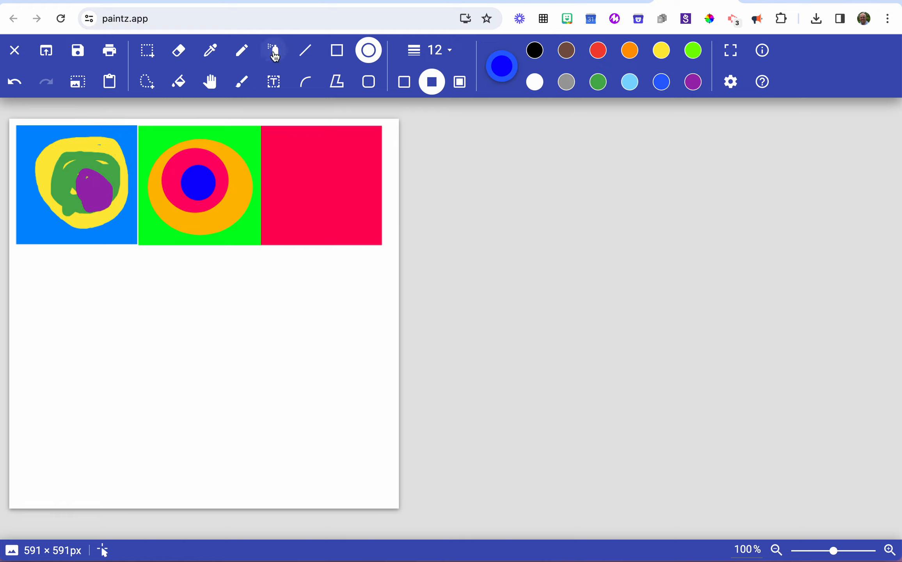
With the Airbrush at width 20 and lime green, spray a round patch in the middle of the pinkish red square
{"action": "left_click", "coordinate": [275, 54]}
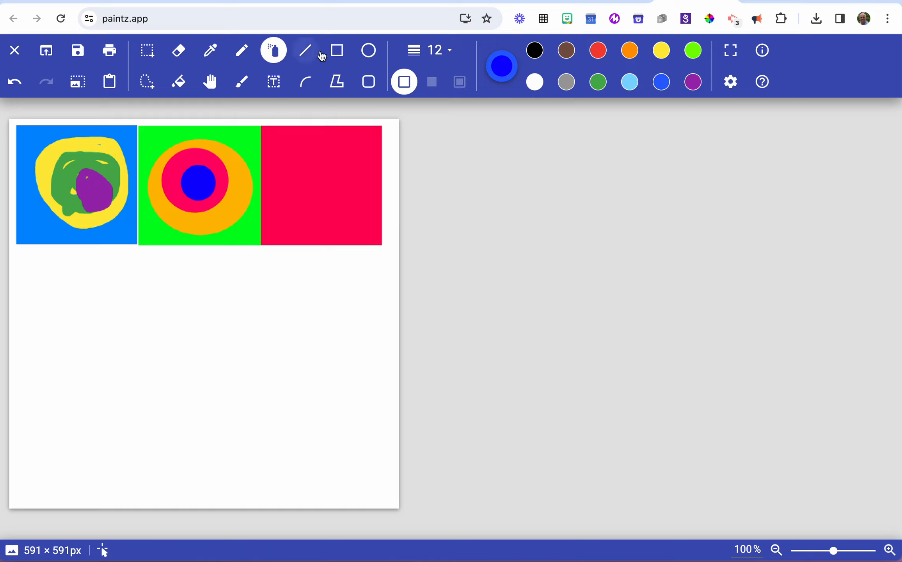
{"action": "left_click", "coordinate": [448, 54]}
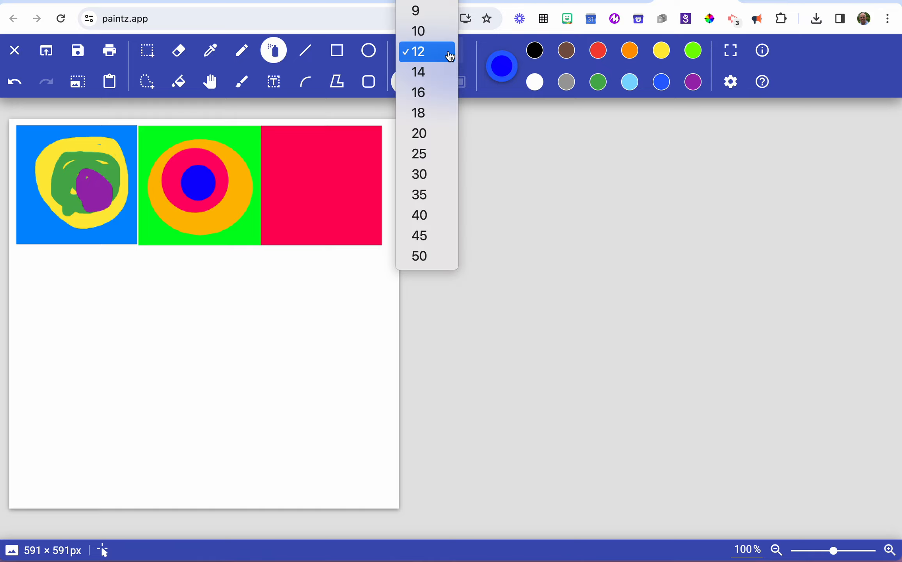
{"action": "left_click", "coordinate": [429, 134]}
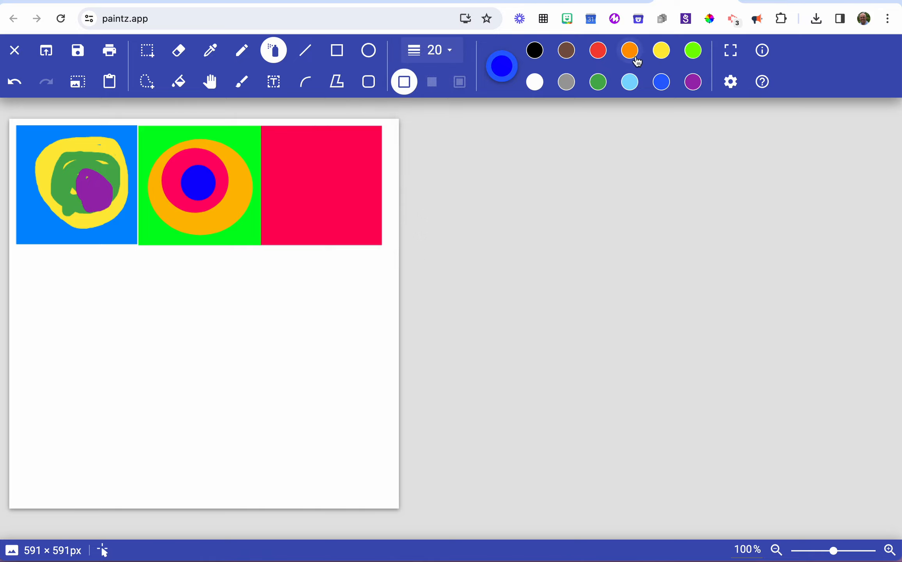
{"action": "left_click", "coordinate": [693, 50]}
{"action": "mouse_move", "coordinate": [317, 157]}
{"action": "left_mouse_down"}
{"action": "mouse_move", "coordinate": [308, 192]}
{"action": "mouse_move", "coordinate": [320, 203]}
{"action": "mouse_move", "coordinate": [346, 174]}
{"action": "mouse_move", "coordinate": [332, 161]}
{"action": "mouse_move", "coordinate": [287, 155]}
{"action": "mouse_move", "coordinate": [277, 170]}
{"action": "mouse_move", "coordinate": [281, 201]}
{"action": "mouse_move", "coordinate": [305, 215]}
{"action": "mouse_move", "coordinate": [336, 189]}
{"action": "mouse_move", "coordinate": [328, 165]}
{"action": "mouse_move", "coordinate": [299, 156]}
{"action": "mouse_move", "coordinate": [296, 186]}
{"action": "mouse_move", "coordinate": [315, 201]}
{"action": "mouse_move", "coordinate": [328, 166]}
{"action": "mouse_move", "coordinate": [303, 154]}
{"action": "mouse_move", "coordinate": [288, 177]}
{"action": "mouse_move", "coordinate": [308, 209]}
{"action": "mouse_move", "coordinate": [349, 173]}
{"action": "mouse_move", "coordinate": [349, 141]}
{"action": "mouse_move", "coordinate": [298, 154]}
{"action": "mouse_move", "coordinate": [299, 186]}
{"action": "mouse_move", "coordinate": [338, 208]}
{"action": "mouse_move", "coordinate": [335, 178]}
{"action": "mouse_move", "coordinate": [317, 184]}
{"action": "mouse_move", "coordinate": [326, 187]}
{"action": "mouse_move", "coordinate": [301, 168]}
{"action": "mouse_move", "coordinate": [305, 203]}
{"action": "mouse_move", "coordinate": [326, 160]}
{"action": "mouse_move", "coordinate": [298, 171]}
{"action": "mouse_move", "coordinate": [294, 194]}
{"action": "mouse_move", "coordinate": [312, 198]}
{"action": "mouse_move", "coordinate": [332, 180]}
{"action": "mouse_move", "coordinate": [330, 161]}
{"action": "mouse_move", "coordinate": [292, 160]}
{"action": "mouse_move", "coordinate": [303, 193]}
{"action": "mouse_move", "coordinate": [284, 179]}
{"action": "mouse_move", "coordinate": [291, 202]}
{"action": "mouse_move", "coordinate": [332, 210]}
{"action": "mouse_move", "coordinate": [348, 165]}
{"action": "mouse_move", "coordinate": [308, 152]}
{"action": "mouse_move", "coordinate": [283, 162]}
{"action": "mouse_move", "coordinate": [293, 209]}
{"action": "mouse_move", "coordinate": [323, 212]}
{"action": "mouse_move", "coordinate": [337, 189]}
{"action": "mouse_move", "coordinate": [336, 164]}
{"action": "mouse_move", "coordinate": [320, 154]}
{"action": "mouse_move", "coordinate": [299, 161]}
{"action": "mouse_move", "coordinate": [296, 186]}
{"action": "mouse_move", "coordinate": [313, 184]}
{"action": "mouse_move", "coordinate": [338, 158]}
{"action": "mouse_move", "coordinate": [340, 207]}
{"action": "mouse_move", "coordinate": [310, 204]}
{"action": "mouse_move", "coordinate": [298, 185]}
{"action": "mouse_move", "coordinate": [310, 153]}
{"action": "mouse_move", "coordinate": [322, 176]}
{"action": "left_mouse_up"}
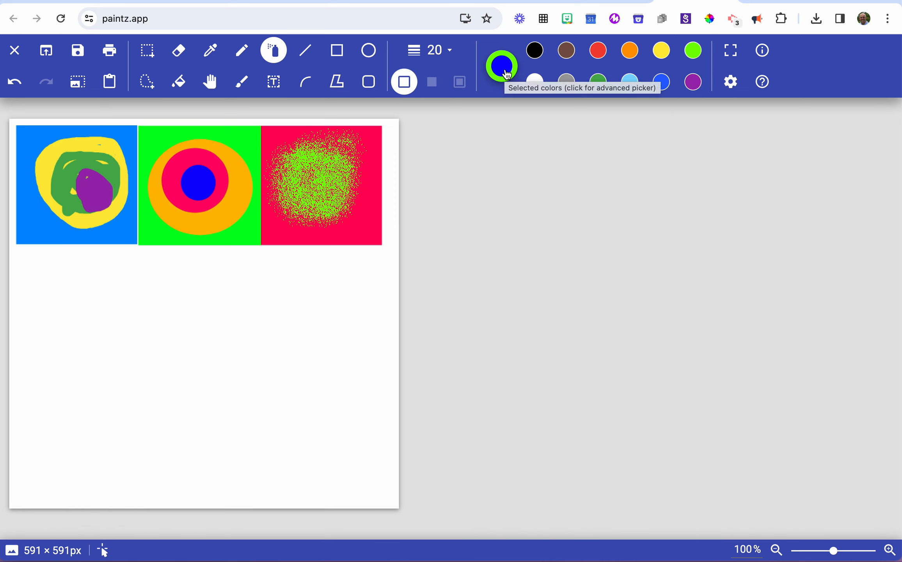
Draw a filled blue ellipse without an outline over the centre of the sprayed lime green patch
{"action": "left_click", "coordinate": [368, 50]}
{"action": "left_click", "coordinate": [431, 82]}
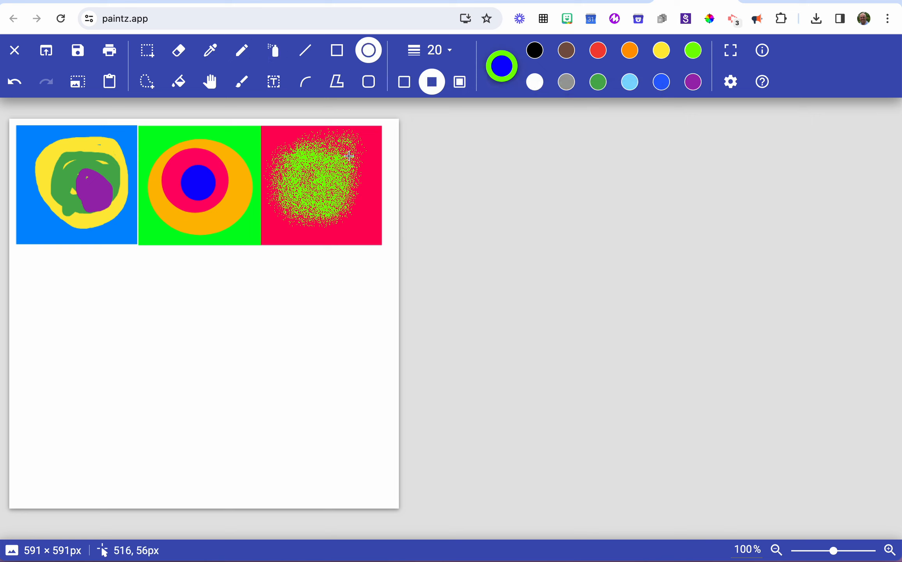
{"action": "left_click_drag", "start_coordinate": [290, 155], "coordinate": [343, 213]}
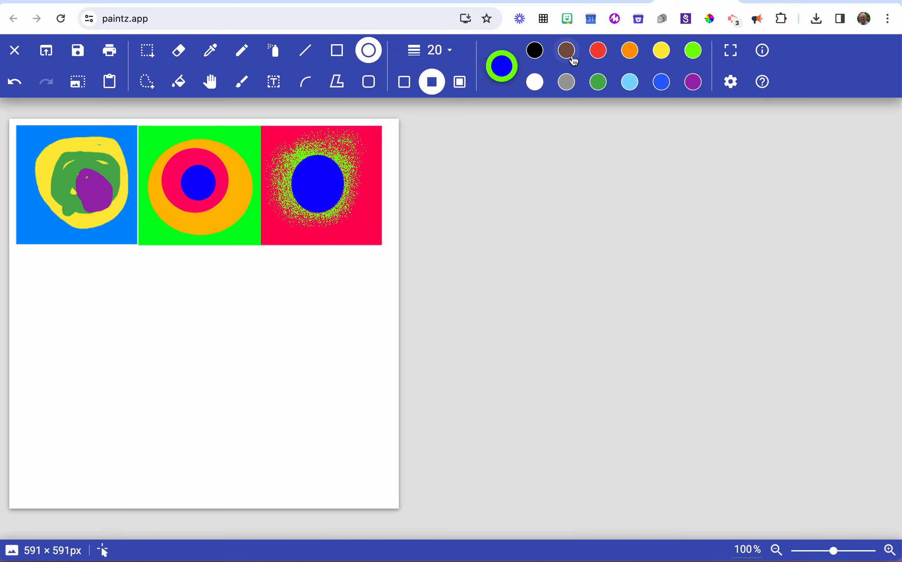
Change the fill colour to green #14eb15 and draw a small filled circle inside the blue ellipse on the pinkish red square
{"action": "left_click", "coordinate": [504, 73]}
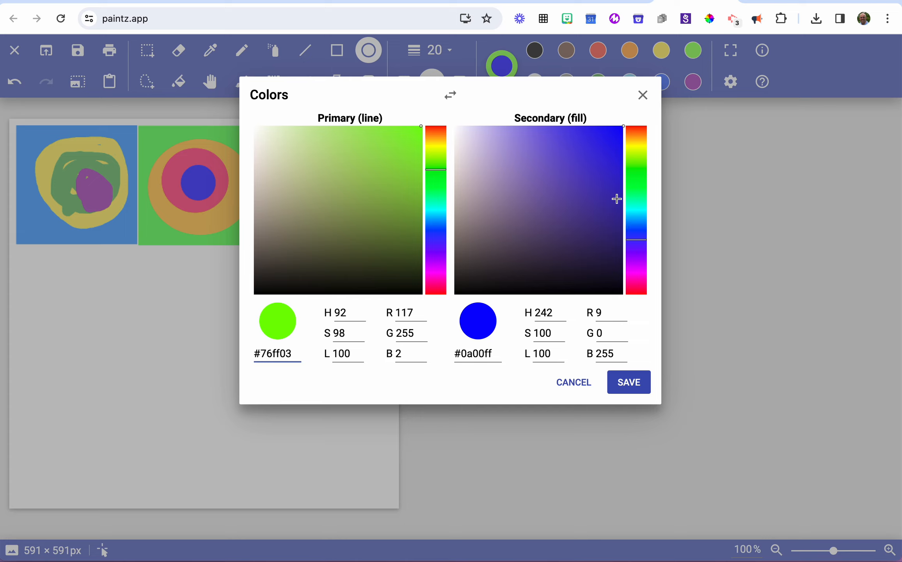
{"action": "left_click", "coordinate": [633, 197]}
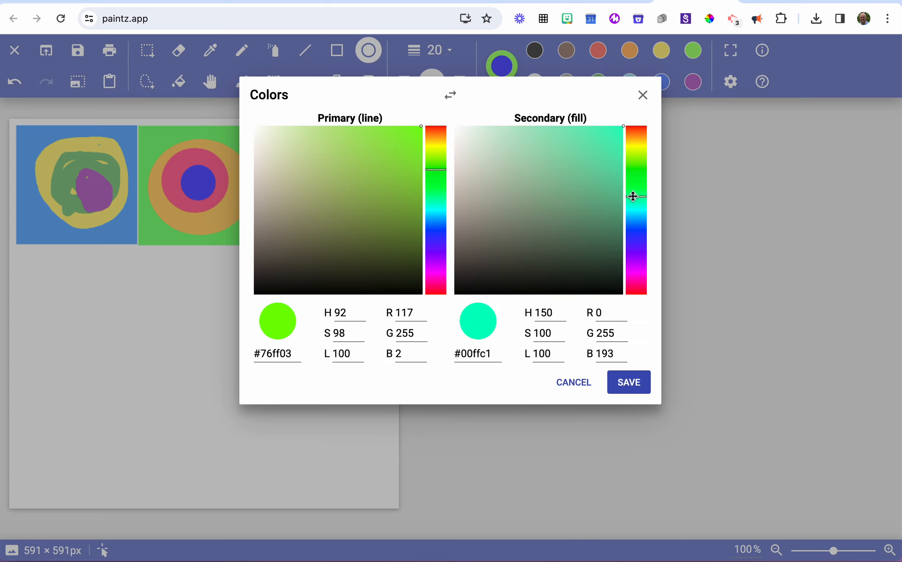
{"action": "left_click", "coordinate": [629, 176]}
{"action": "left_click", "coordinate": [608, 139]}
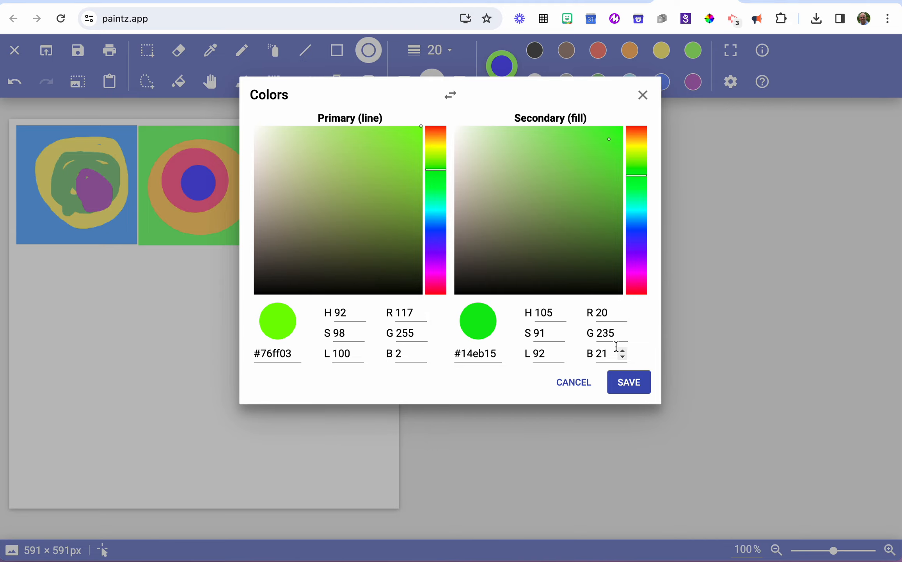
{"action": "left_click", "coordinate": [629, 382]}
{"action": "left_click_drag", "start_coordinate": [304, 173], "coordinate": [337, 203]}
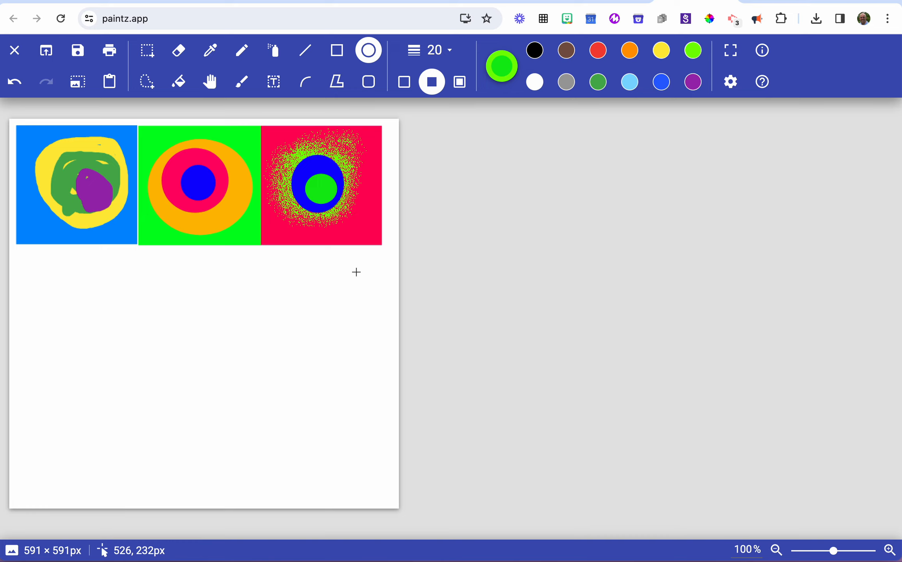
Set both the line and fill colours to white #ffffff
{"action": "left_click", "coordinate": [503, 71]}
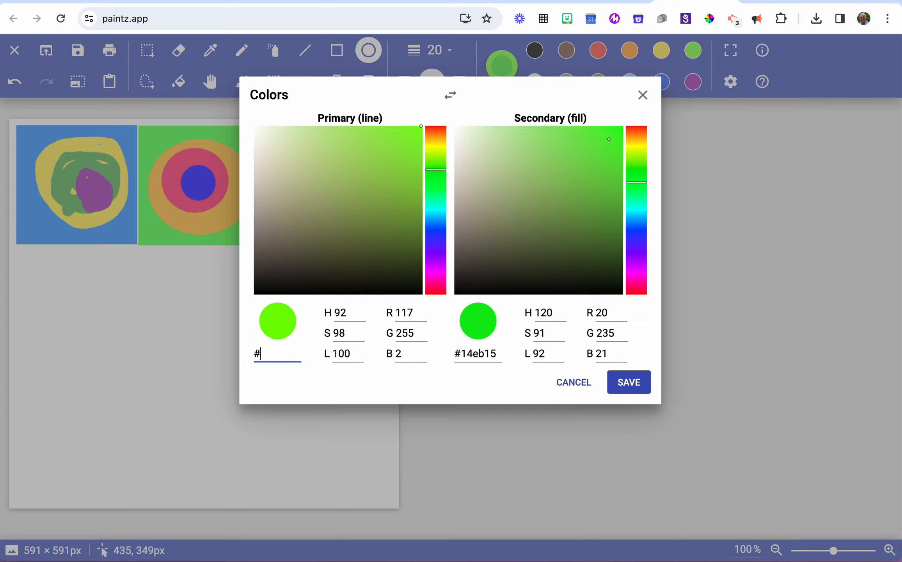
{"action": "type", "text": "ffffff"}
{"action": "left_click", "coordinate": [493, 346]}
{"action": "key", "text": "BackSpace"}
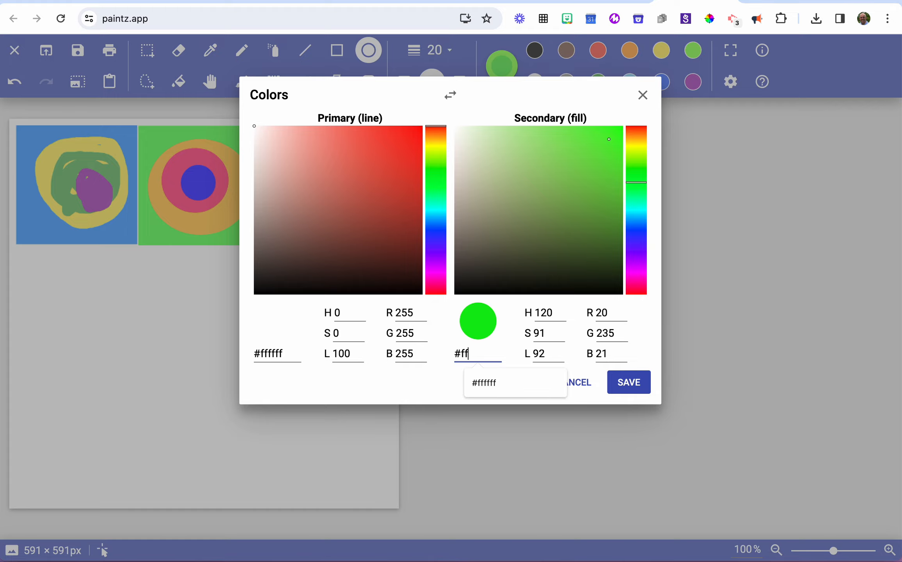
{"action": "type", "text": "ffffff"}
{"action": "left_click", "coordinate": [627, 392]}
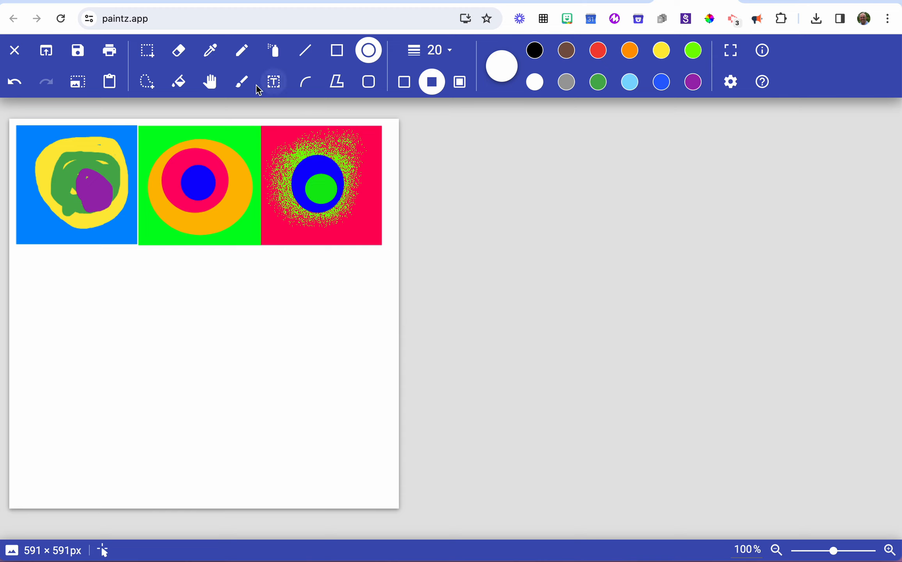
Select the whole row of three squares with a rectangular selection, duplicate it and move the copy directly below the first row
{"action": "left_click", "coordinate": [144, 52]}
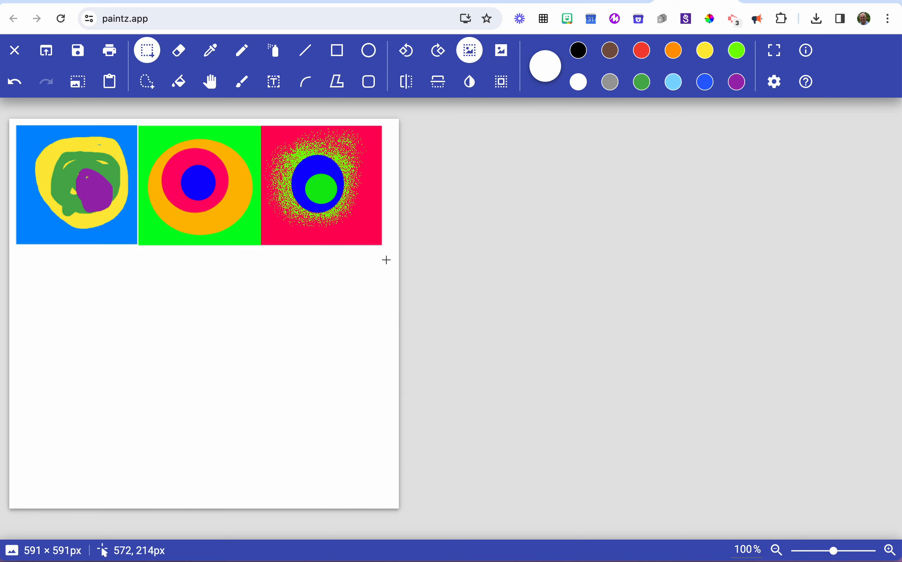
{"action": "left_click_drag", "start_coordinate": [389, 254], "coordinate": [3, 121]}
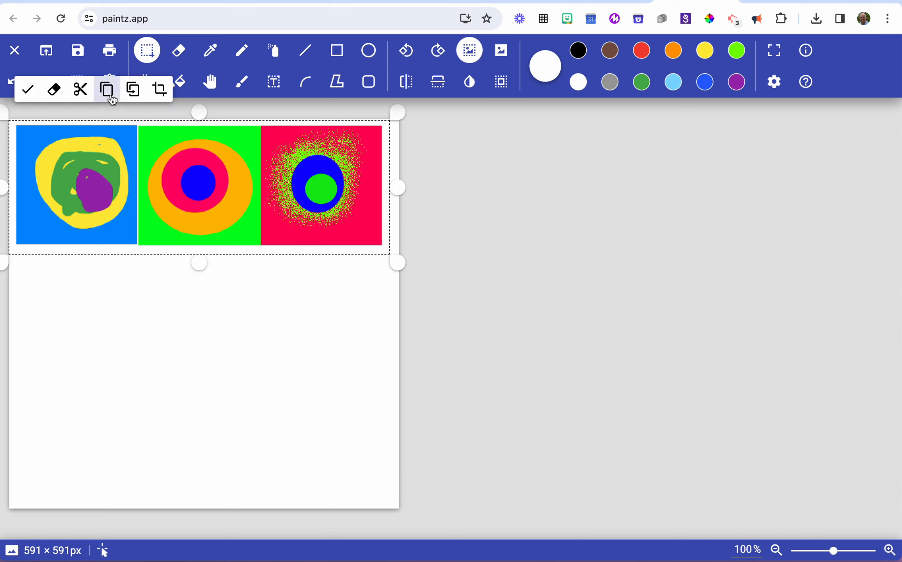
{"action": "left_click", "coordinate": [133, 93]}
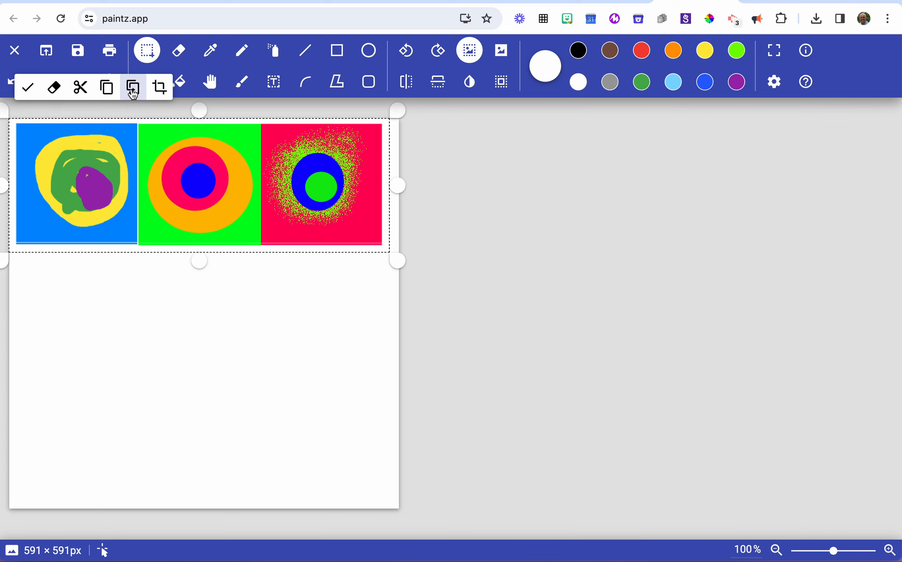
{"action": "left_click_drag", "start_coordinate": [225, 195], "coordinate": [229, 319]}
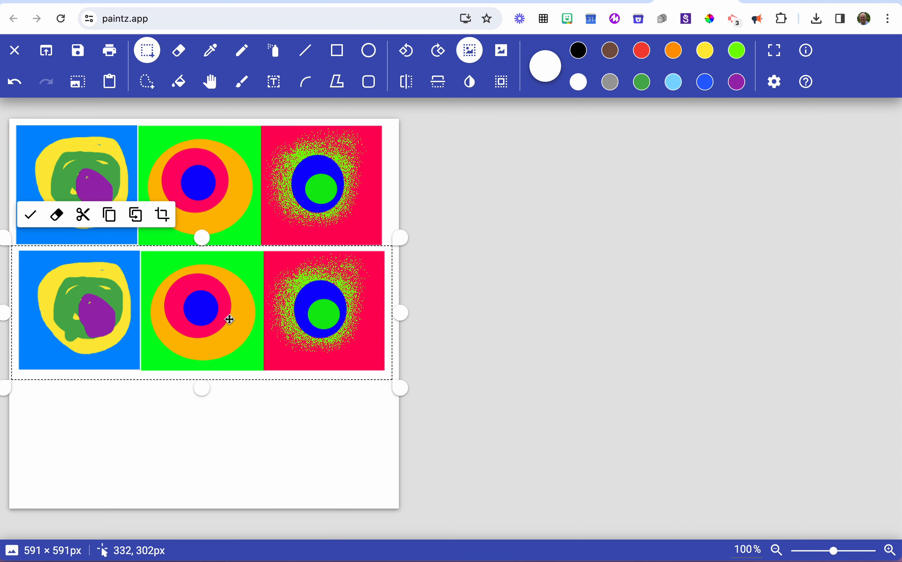
Try to duplicate the second row of squares once more for a third row
{"action": "left_click", "coordinate": [137, 216]}
{"action": "left_click", "coordinate": [194, 305]}
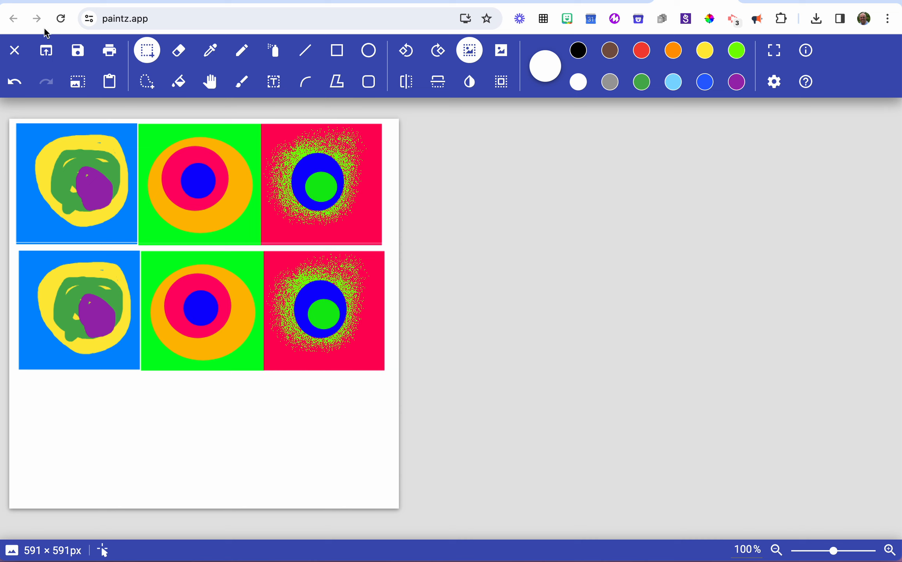
Undo the misplaced copy, reselect the second row of squares, duplicate it and place the copy directly below as a third row
{"action": "left_click", "coordinate": [19, 84]}
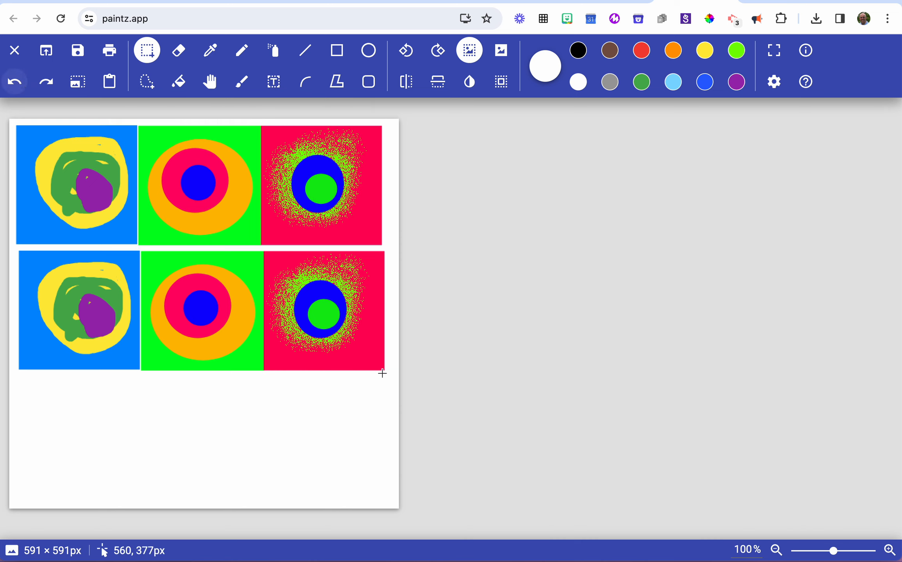
{"action": "left_click_drag", "start_coordinate": [388, 376], "coordinate": [13, 248]}
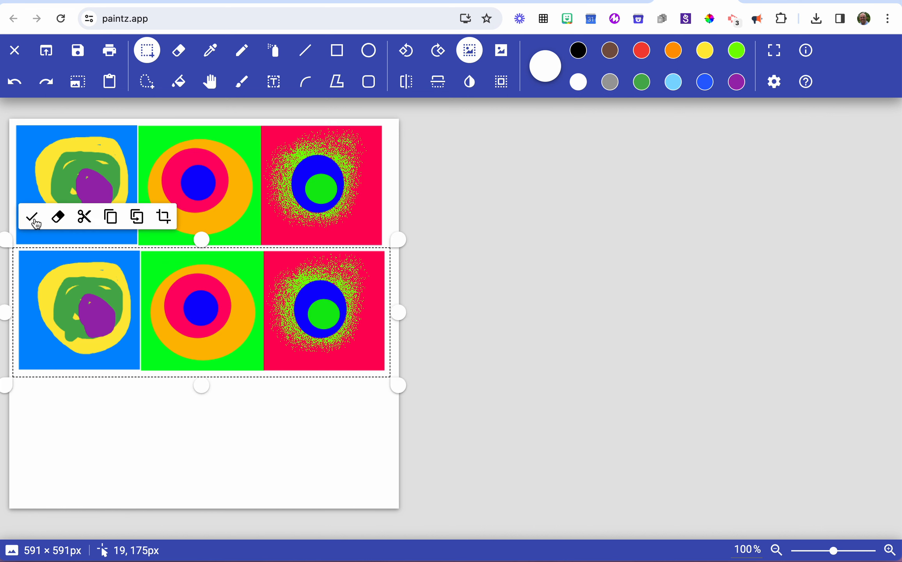
{"action": "left_click", "coordinate": [135, 216]}
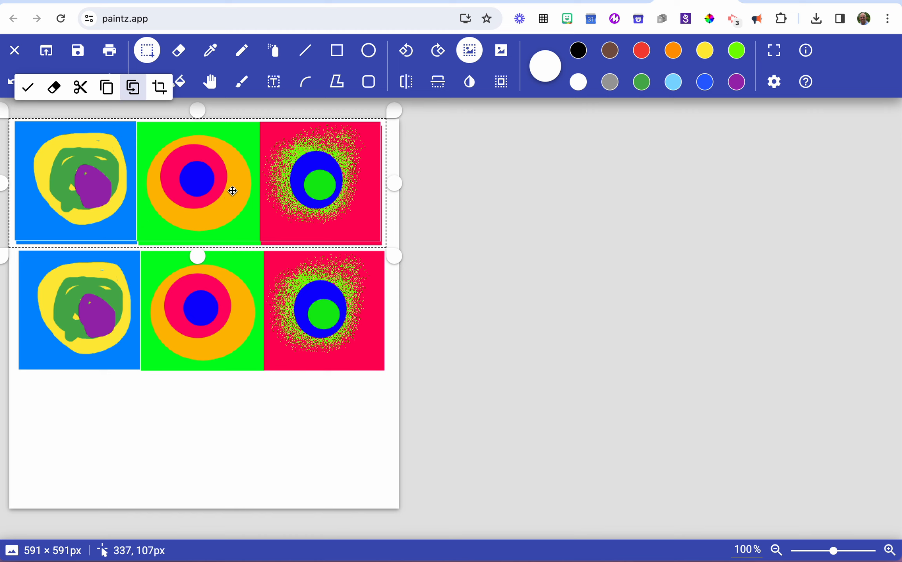
{"action": "left_click_drag", "start_coordinate": [232, 191], "coordinate": [236, 445]}
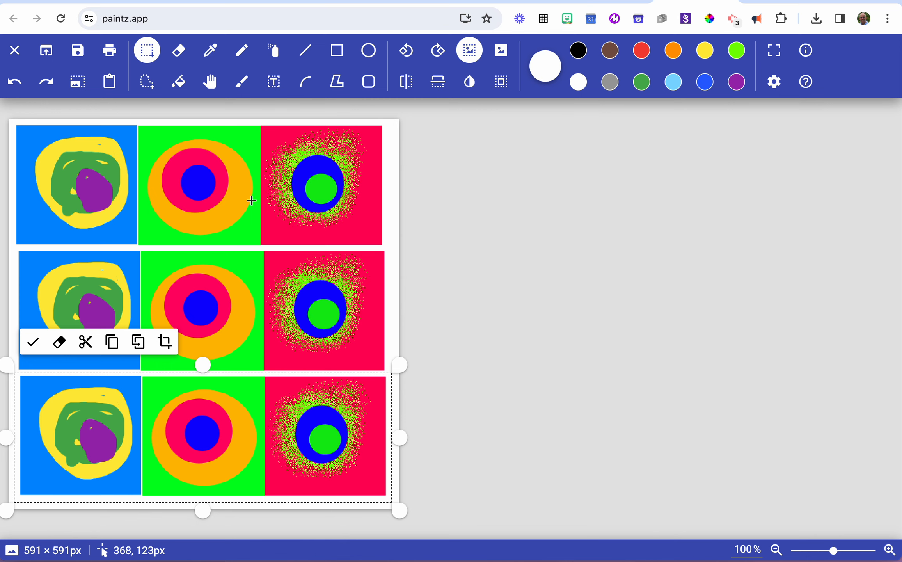
Clear the entire drawing and choose the Polygon tool for a new picture
{"action": "left_click", "coordinate": [17, 52]}
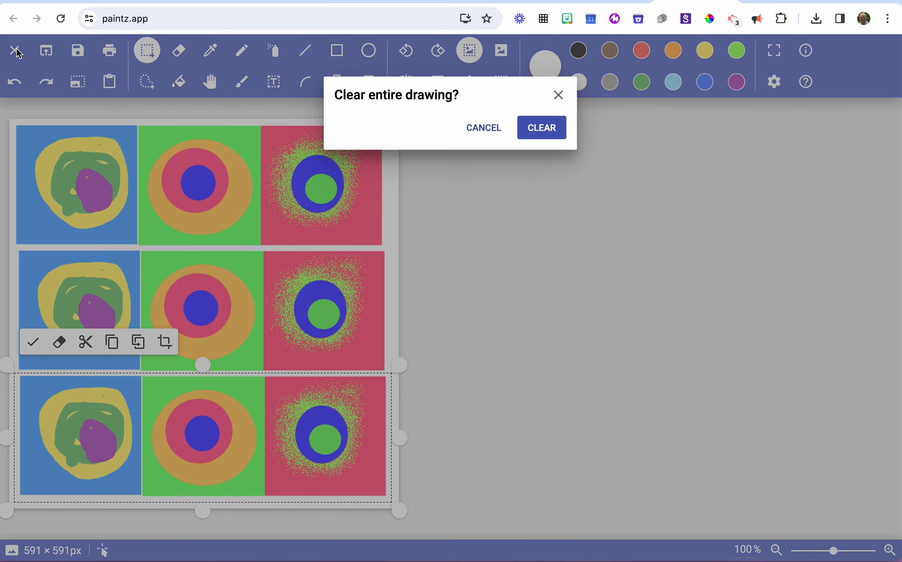
{"action": "left_click", "coordinate": [545, 131]}
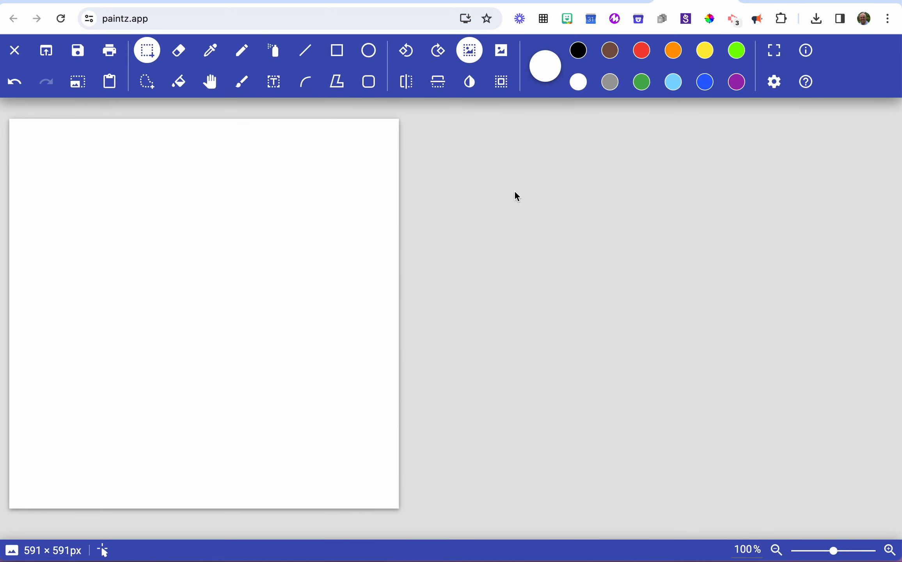
{"action": "left_click", "coordinate": [337, 82]}
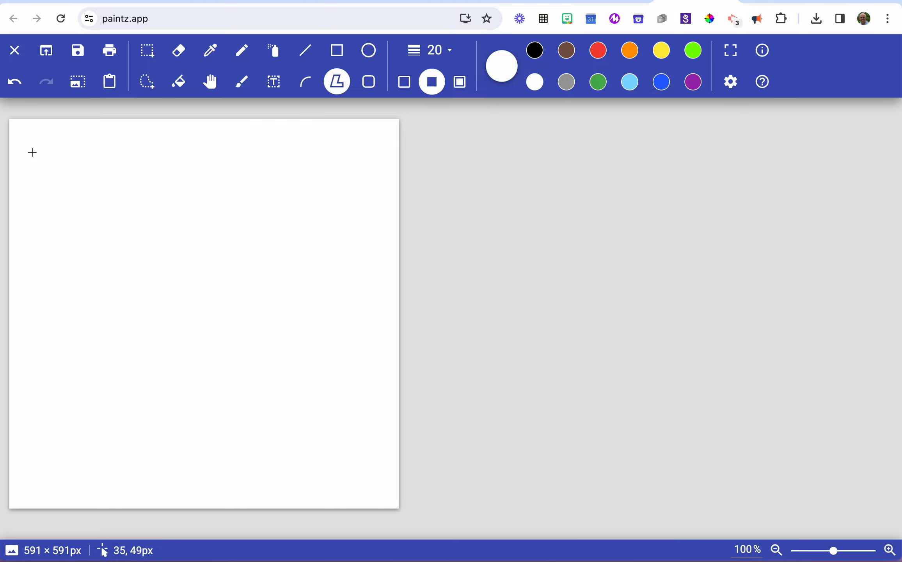
Try to draw a filled white polygon in the upper-left area of the blank canvas
{"action": "left_click_drag", "start_coordinate": [33, 202], "coordinate": [105, 143]}
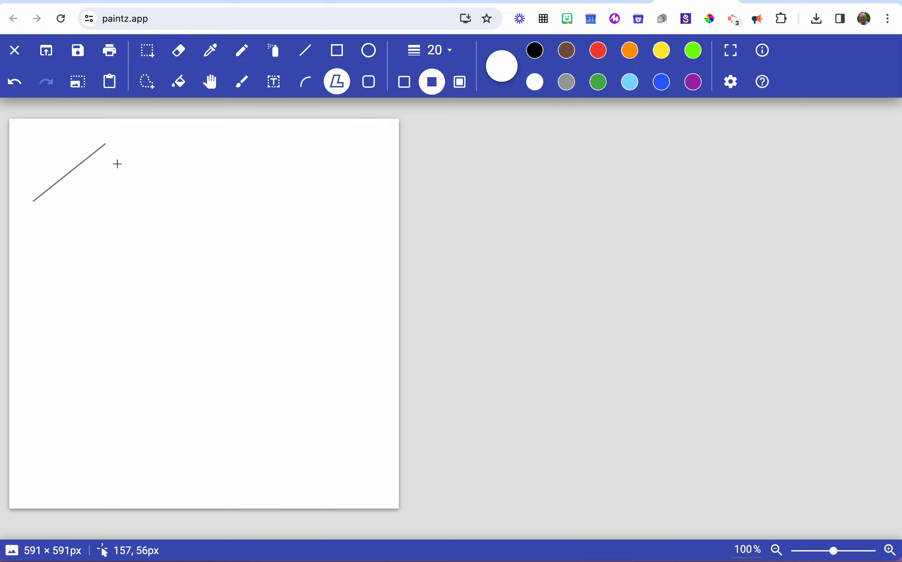
{"action": "left_click", "coordinate": [170, 209]}
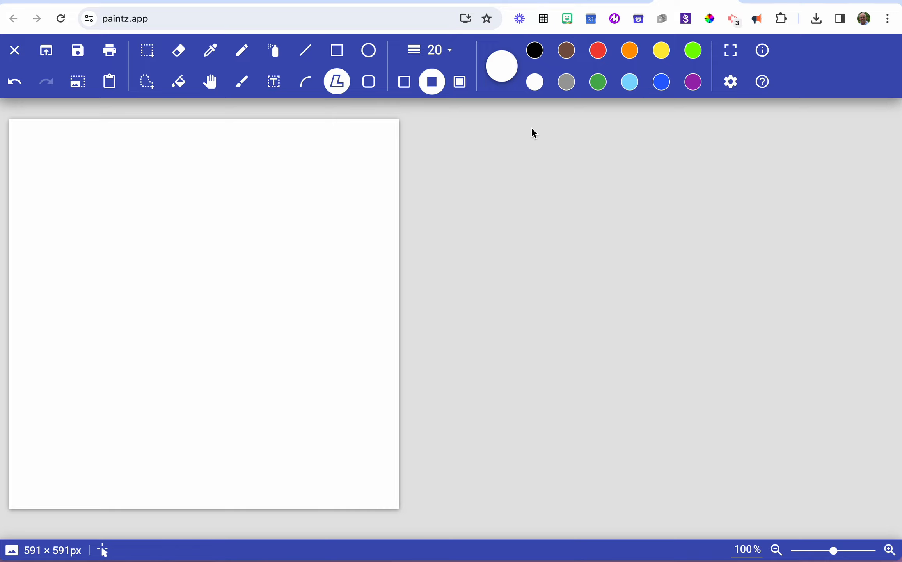
Set the polygon style to outline only in black with a line width of 6, and undo the unfinished trial shape
{"action": "left_click", "coordinate": [406, 83]}
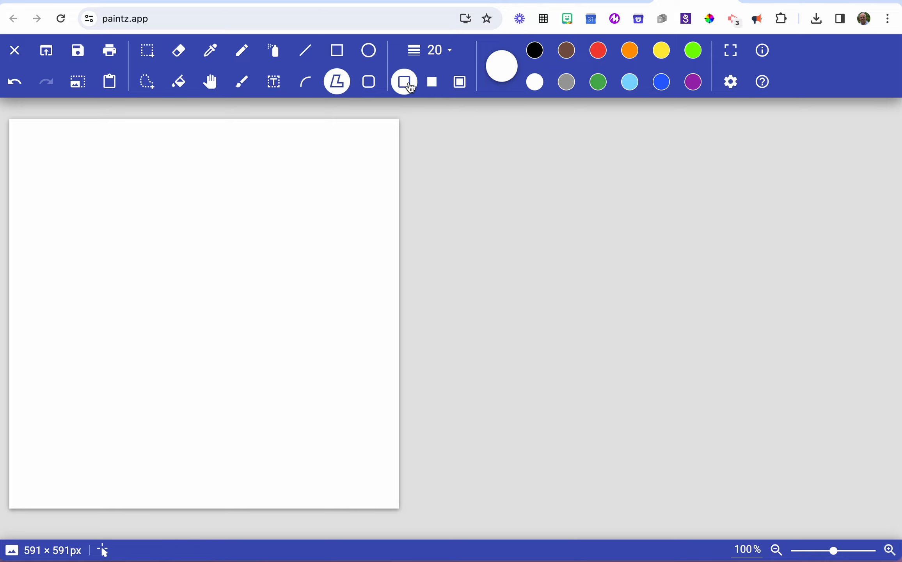
{"action": "left_click", "coordinate": [533, 57]}
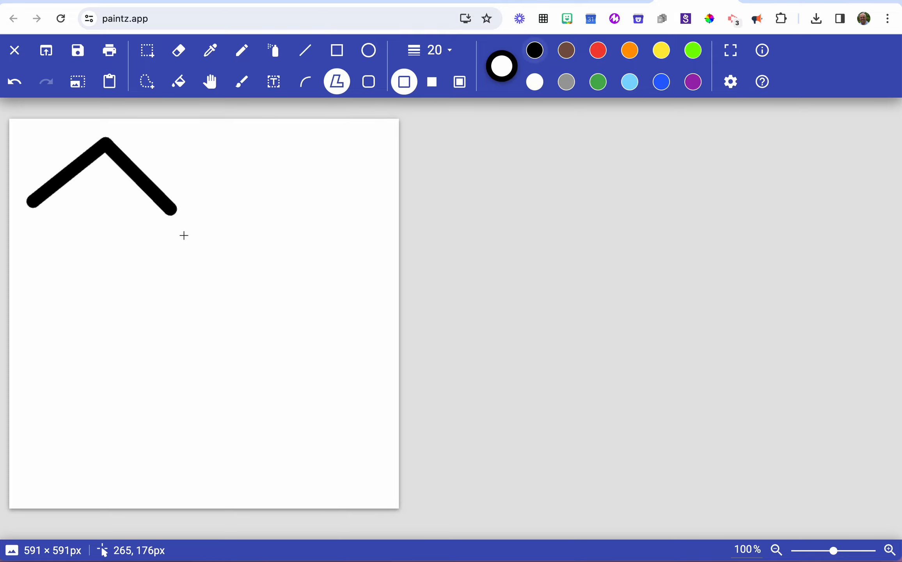
{"action": "left_click", "coordinate": [12, 78]}
{"action": "left_click", "coordinate": [420, 53]}
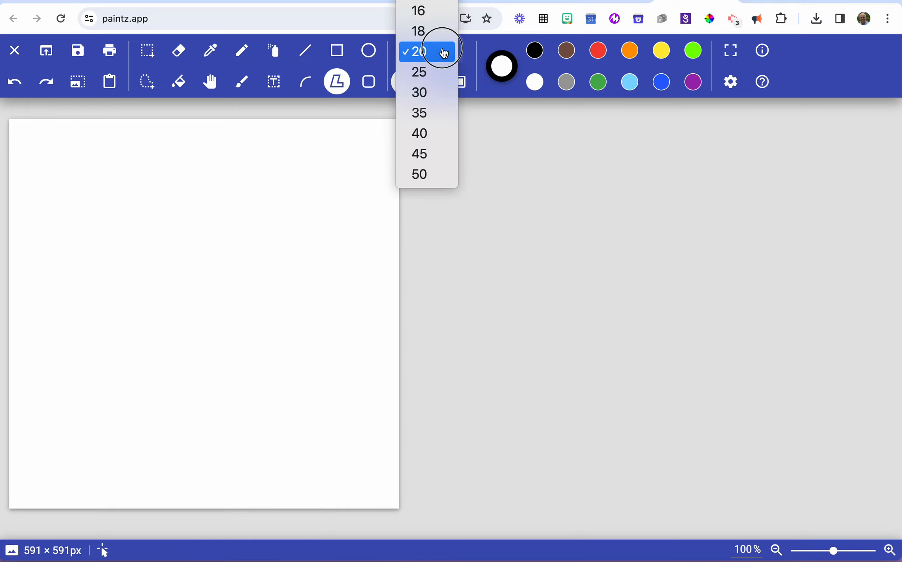
{"action": "scroll", "coordinate": [443, 52], "scroll_direction": "up", "scroll_amount": 5}
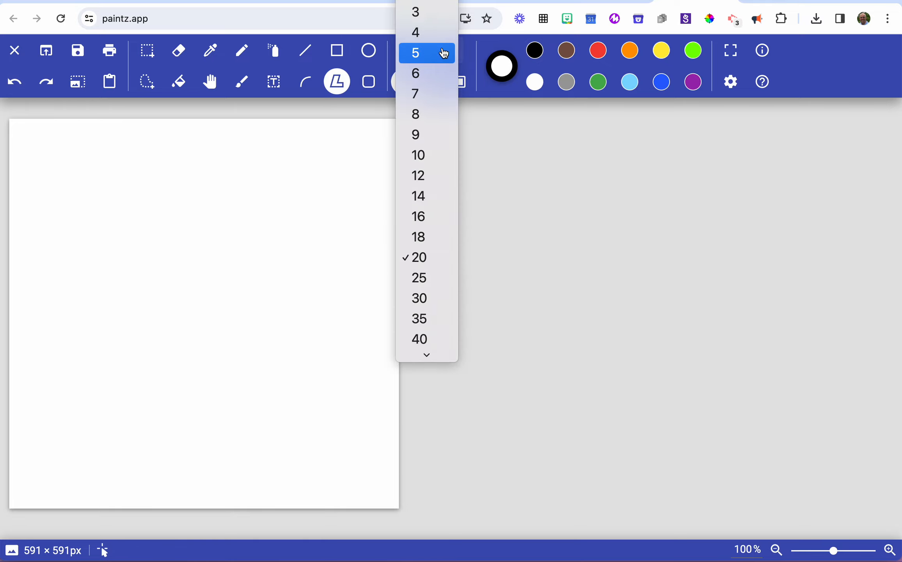
{"action": "left_click", "coordinate": [427, 74]}
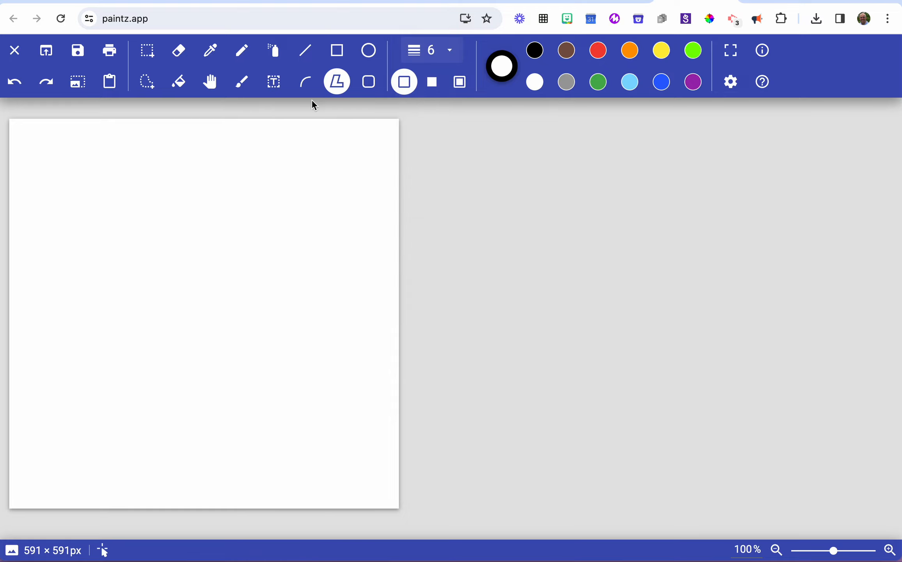
Draw a closed, tilted four-sided polygon resembling a square in the upper-left corner of the canvas
{"action": "left_click_drag", "start_coordinate": [20, 181], "coordinate": [92, 127]}
{"action": "left_click", "coordinate": [156, 199]}
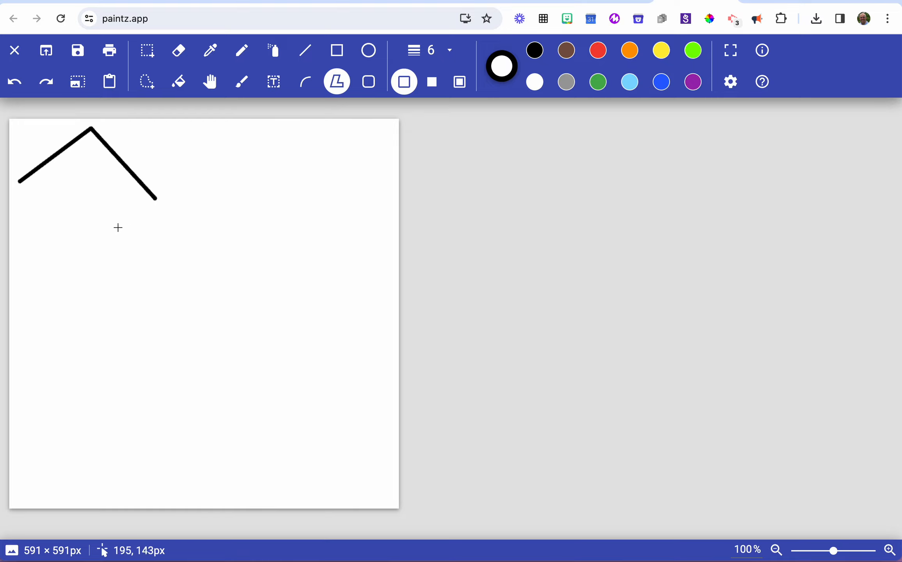
{"action": "left_click", "coordinate": [75, 261]}
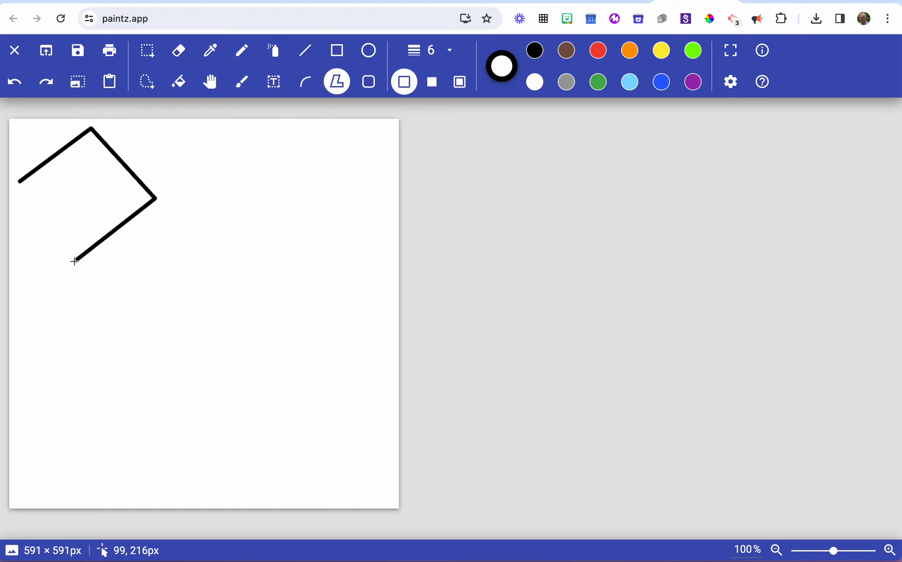
{"action": "left_click", "coordinate": [18, 181]}
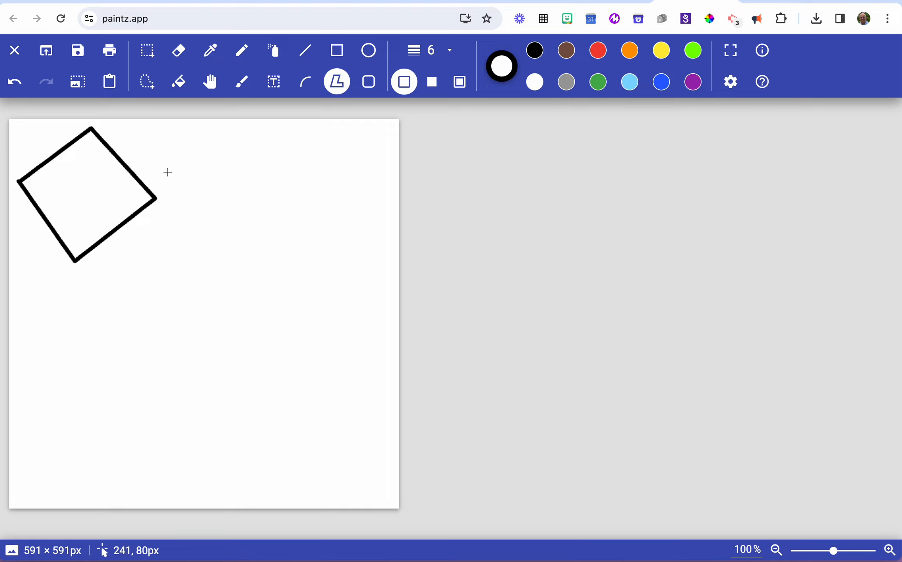
Draw a closed kite-shaped polygon just to the right of the tilted square, with its long point facing down
{"action": "left_click_drag", "start_coordinate": [165, 178], "coordinate": [197, 131]}
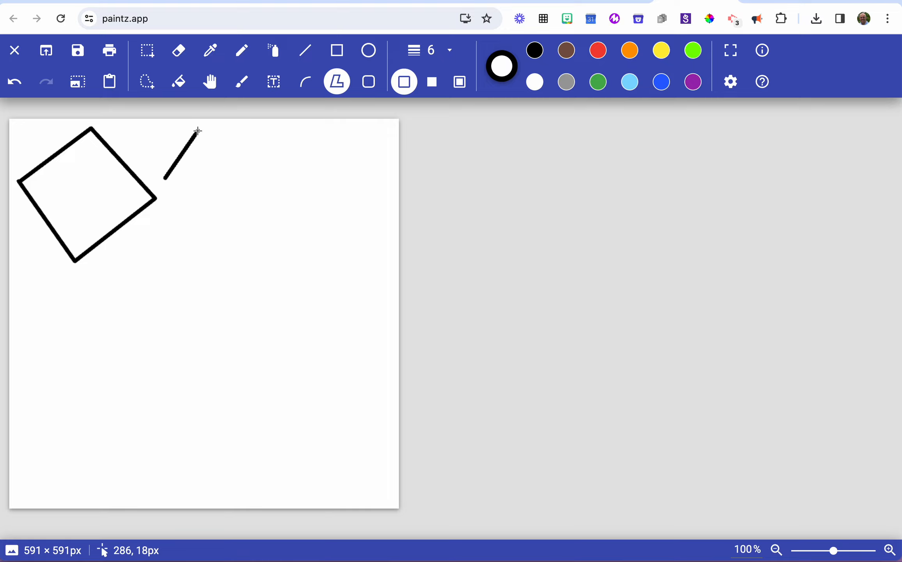
{"action": "left_click", "coordinate": [255, 189]}
{"action": "left_click", "coordinate": [202, 265]}
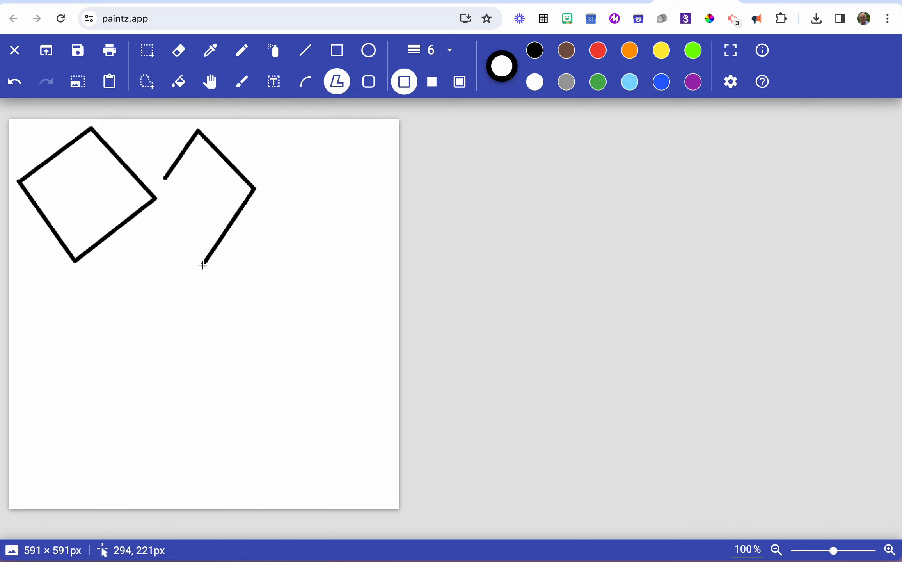
{"action": "left_click", "coordinate": [165, 178]}
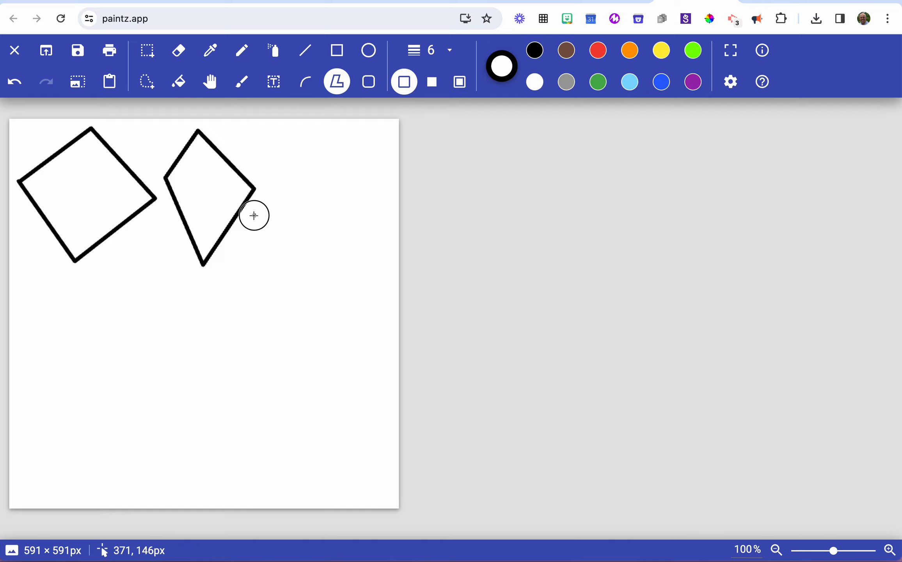
Draw a closed triangle to the right of the kite, with its lowest point near the middle height of the canvas
{"action": "left_click_drag", "start_coordinate": [254, 215], "coordinate": [328, 178]}
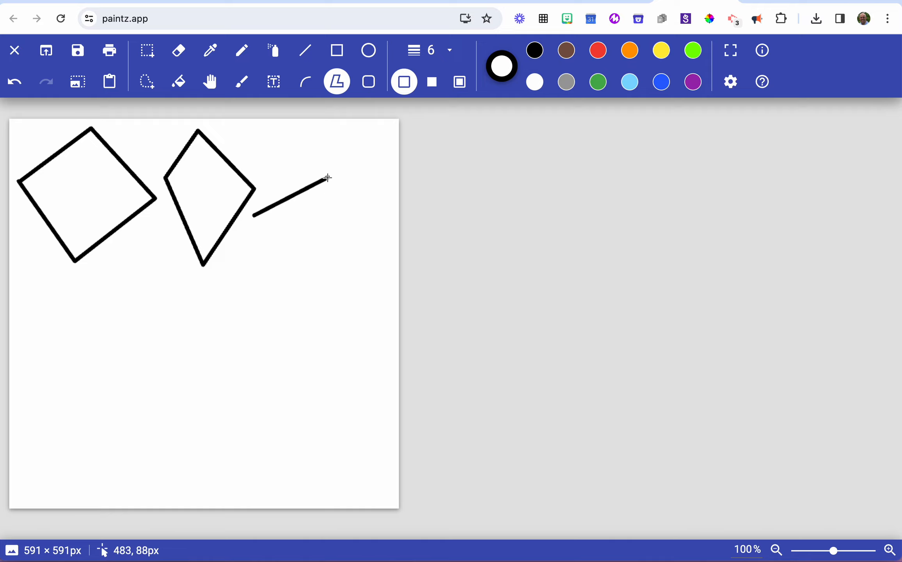
{"action": "left_click", "coordinate": [317, 297]}
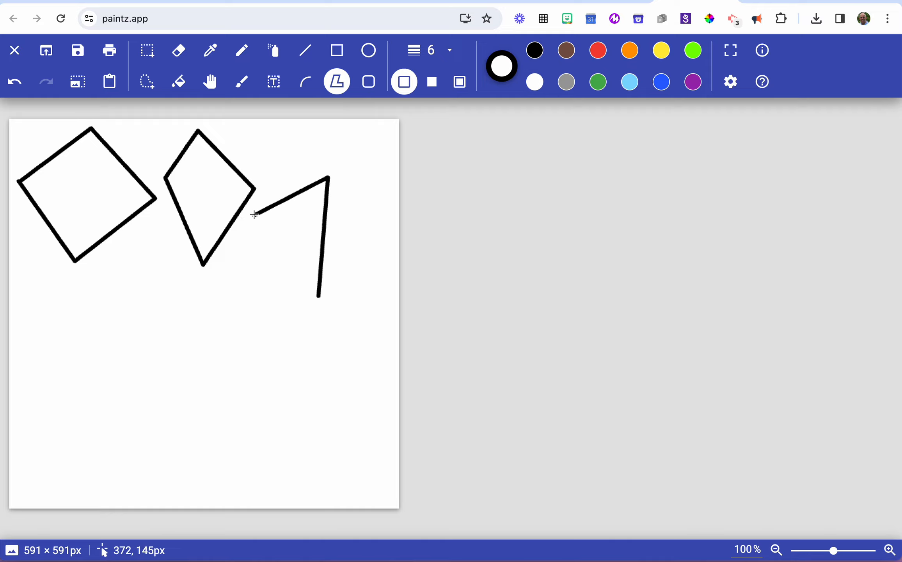
{"action": "left_click", "coordinate": [254, 214]}
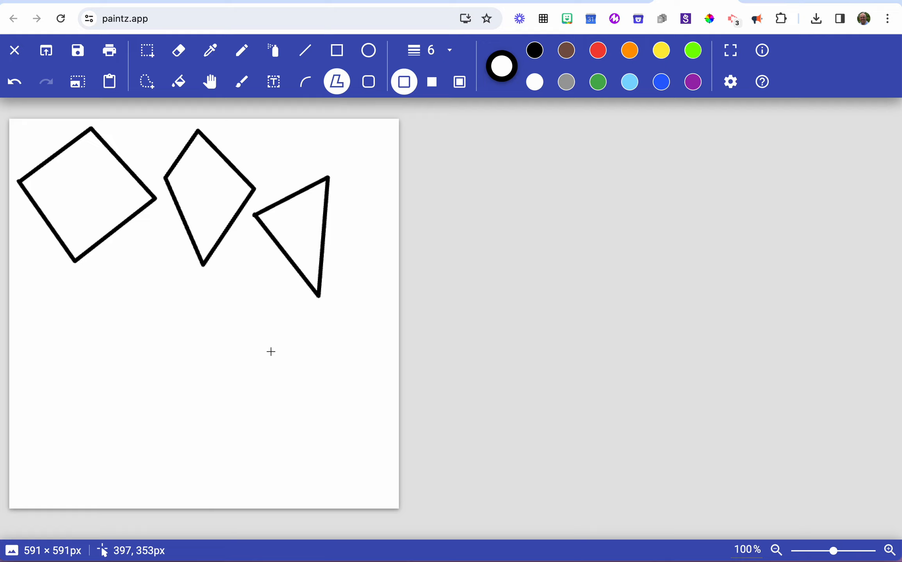
Draw a closed four-sided polygon near the canvas's right edge so that it overlaps the lower tip of the triangle
{"action": "left_click_drag", "start_coordinate": [263, 316], "coordinate": [359, 242]}
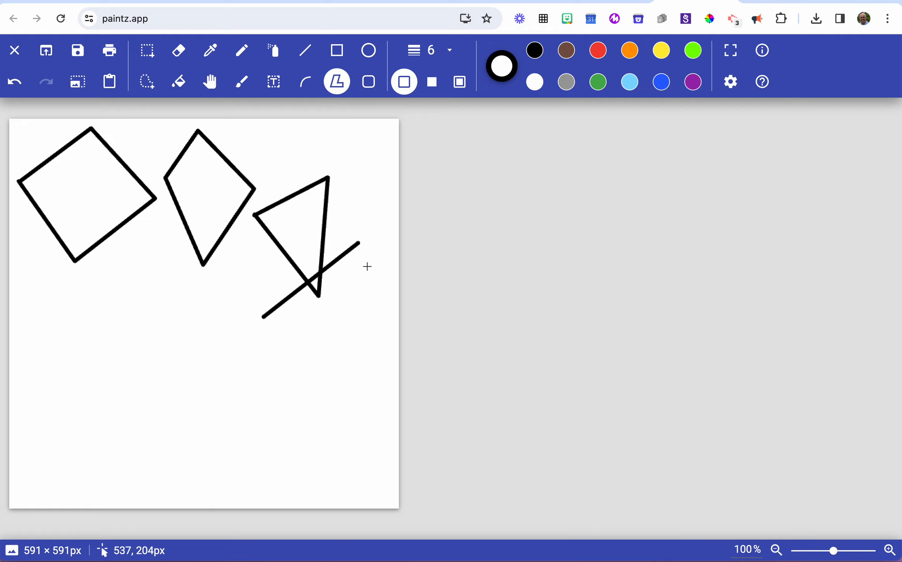
{"action": "left_click", "coordinate": [361, 358]}
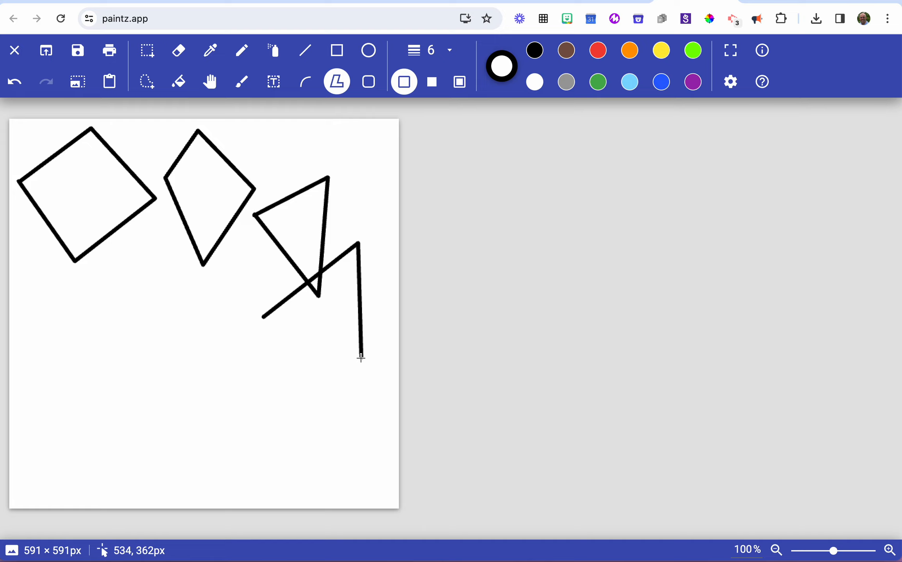
{"action": "left_click", "coordinate": [271, 363]}
{"action": "left_click", "coordinate": [263, 316]}
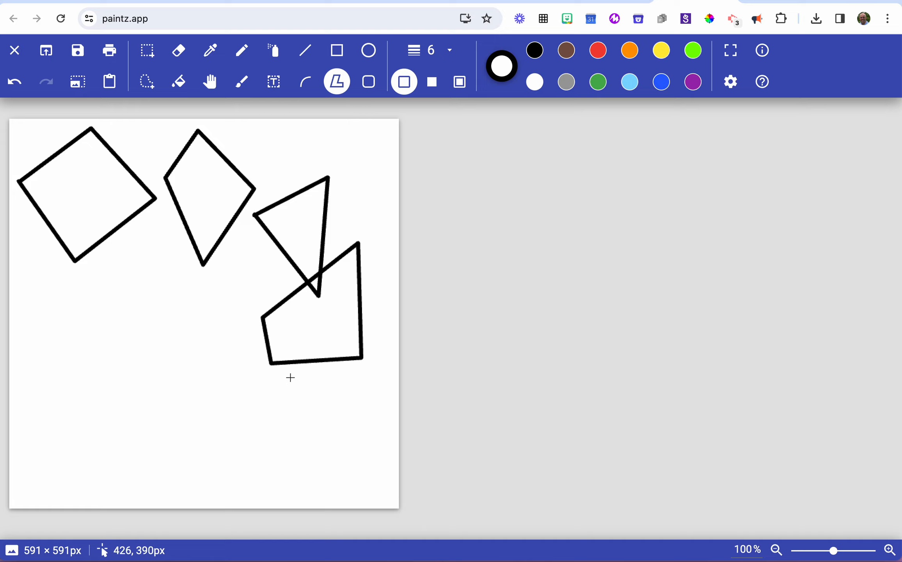
Draw a closed, irregular four-sided polygon in the lower-right area, slightly overlapping the bottom corner of the shape above it
{"action": "left_click_drag", "start_coordinate": [259, 352], "coordinate": [358, 428]}
{"action": "left_click", "coordinate": [301, 462]}
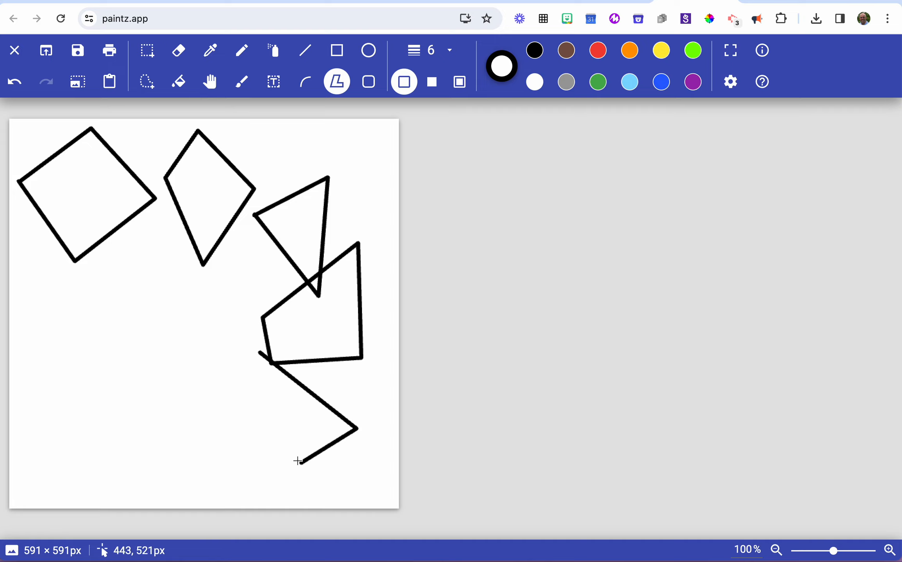
{"action": "left_click", "coordinate": [208, 428]}
{"action": "left_click", "coordinate": [260, 353]}
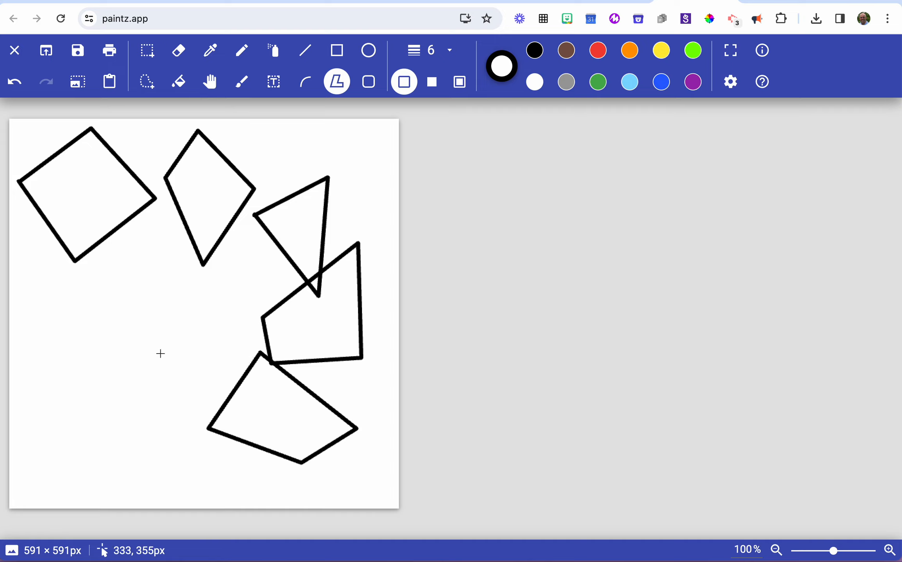
Draw a closed, upright four-sided polygon in the lower-left half of the canvas, overlapping the left corner of the neighbouring polygon
{"action": "left_click_drag", "start_coordinate": [223, 462], "coordinate": [191, 331]}
{"action": "left_click", "coordinate": [119, 363]}
{"action": "left_click", "coordinate": [128, 455]}
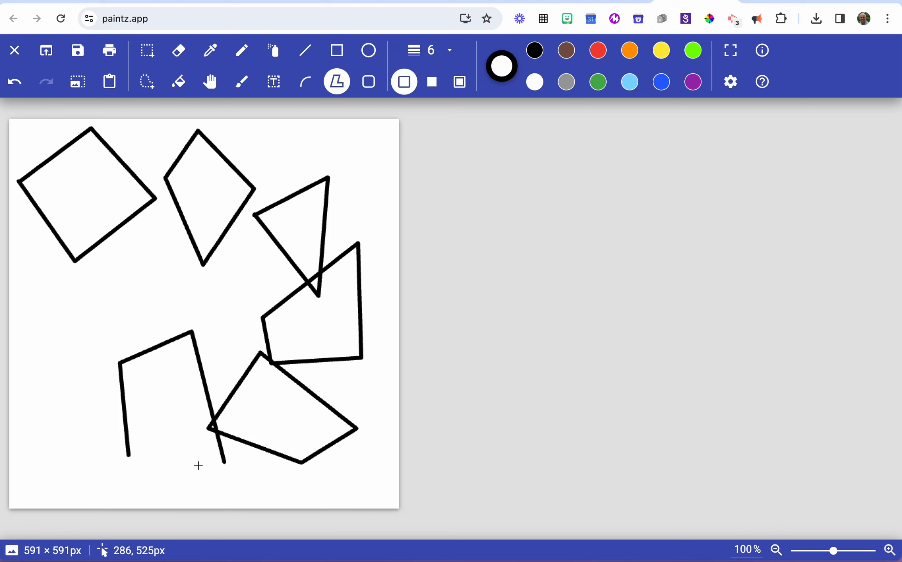
{"action": "left_click", "coordinate": [225, 462]}
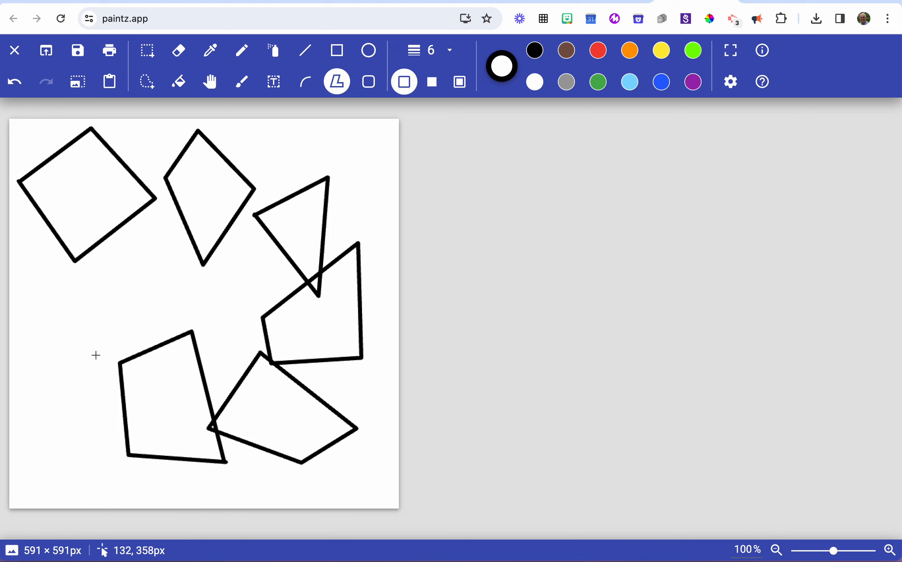
Draw a closed four-sided polygon below the tilted square, with its lower-right side touching the upright polygon
{"action": "left_click", "coordinate": [48, 295]}
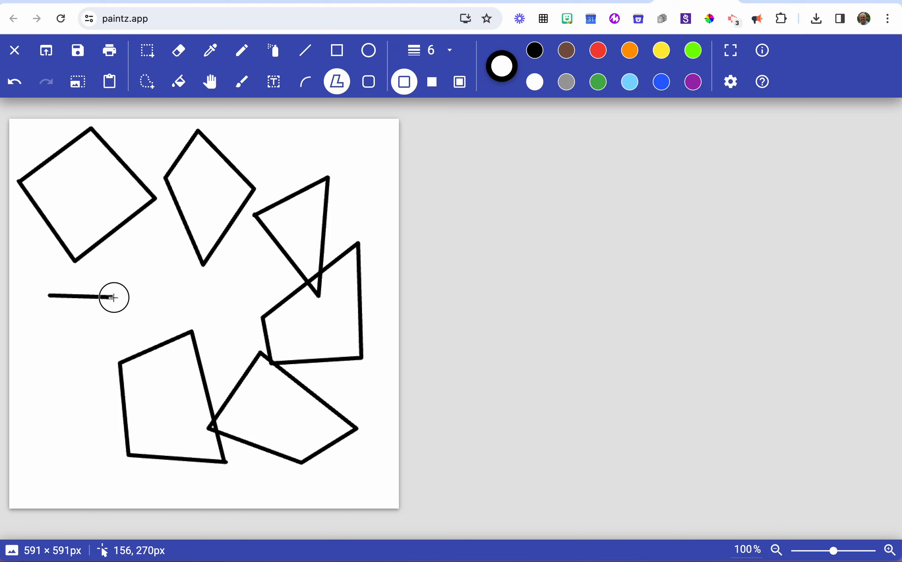
{"action": "left_click", "coordinate": [142, 310]}
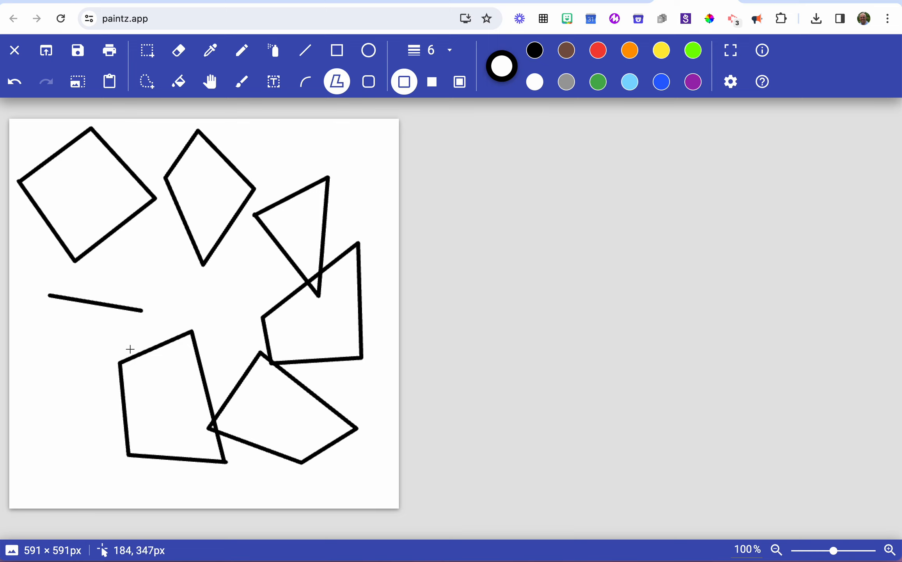
{"action": "left_click", "coordinate": [111, 376]}
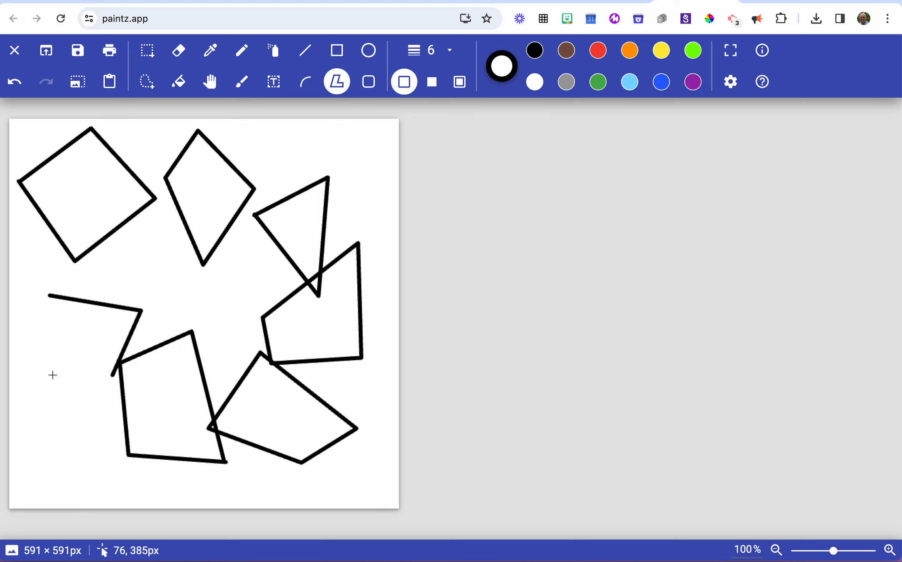
{"action": "left_click", "coordinate": [39, 382]}
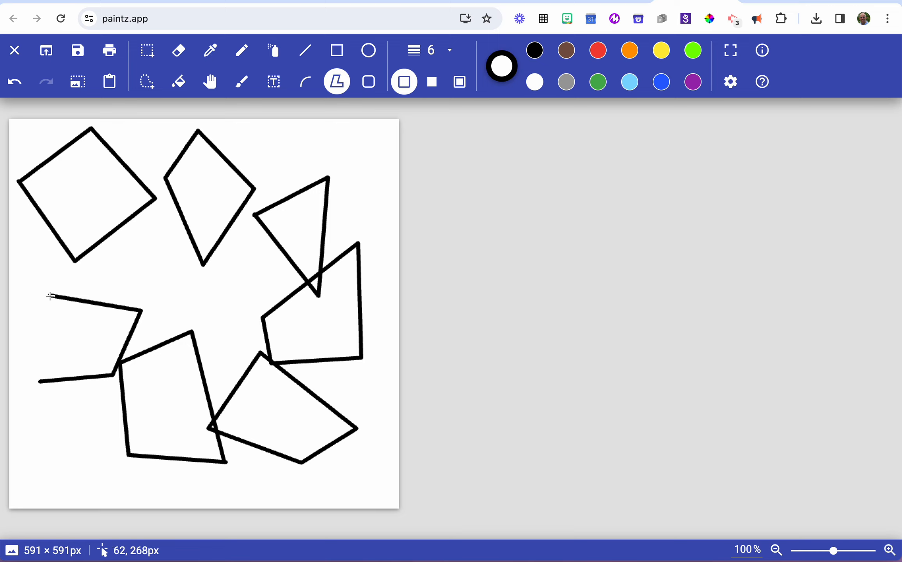
{"action": "left_click", "coordinate": [49, 295]}
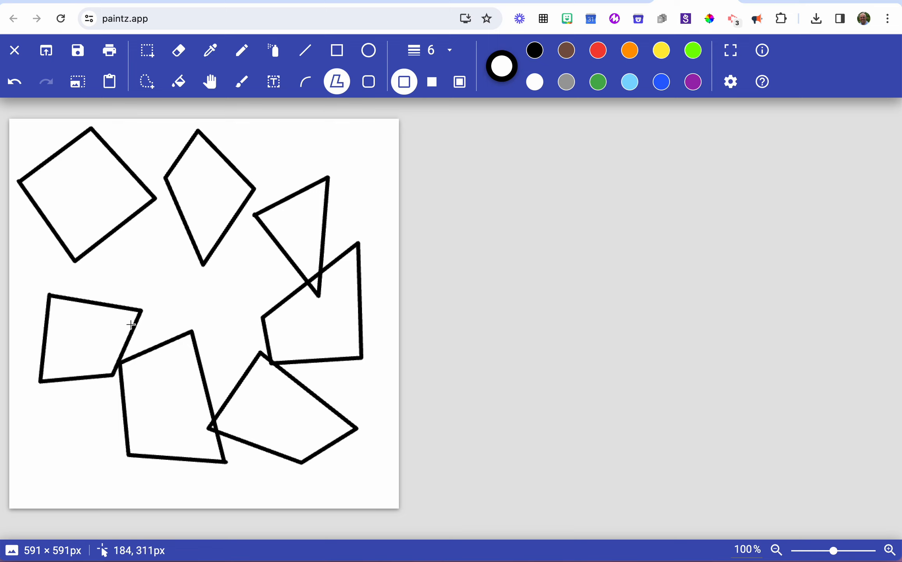
Try to fill the tilted square with yellow by setting the secondary fill colour to #fff900
{"action": "left_click", "coordinate": [178, 82]}
{"action": "left_click", "coordinate": [502, 66]}
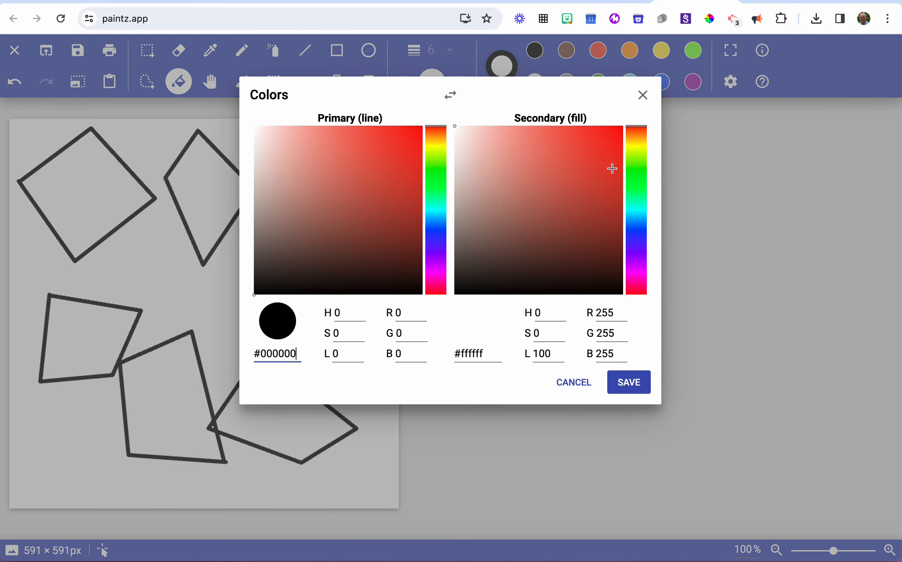
{"action": "left_click", "coordinate": [632, 146]}
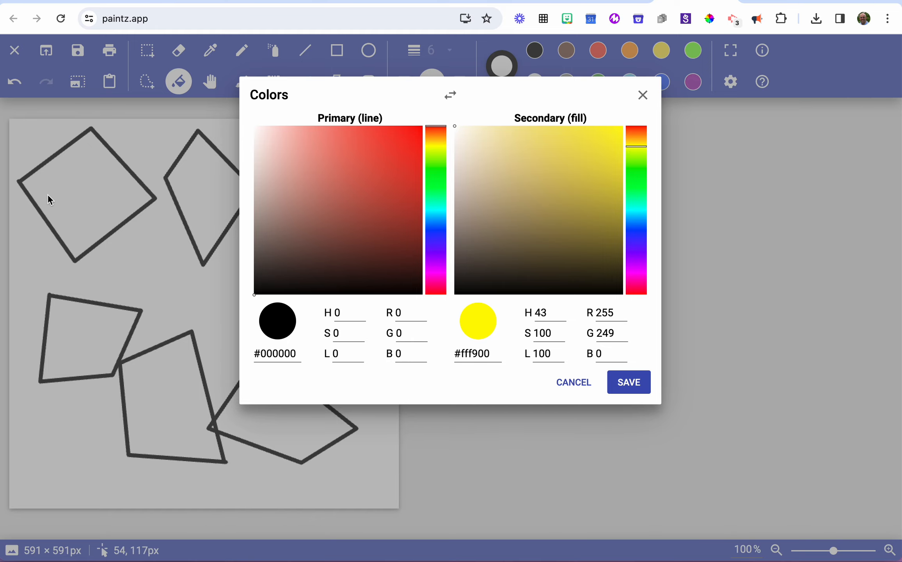
{"action": "left_click", "coordinate": [628, 382]}
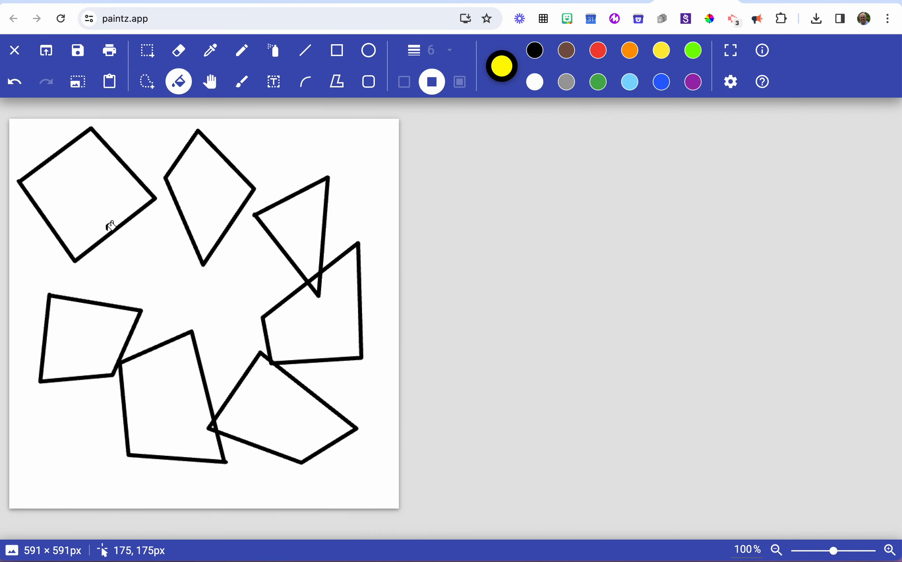
{"action": "left_click", "coordinate": [98, 214]}
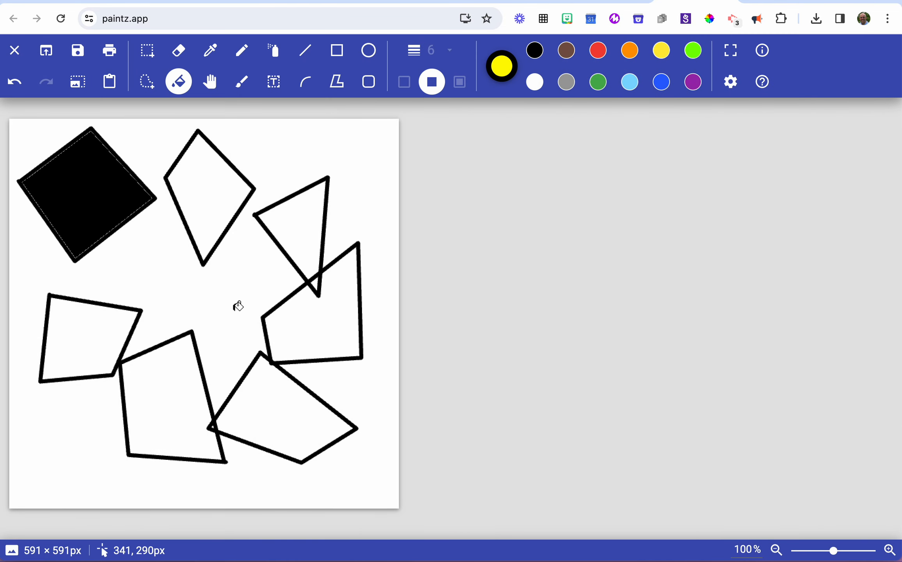
Set the primary colour to #edff00, undo the black fill and flood the tilted square with the new colour
{"action": "left_click", "coordinate": [500, 81]}
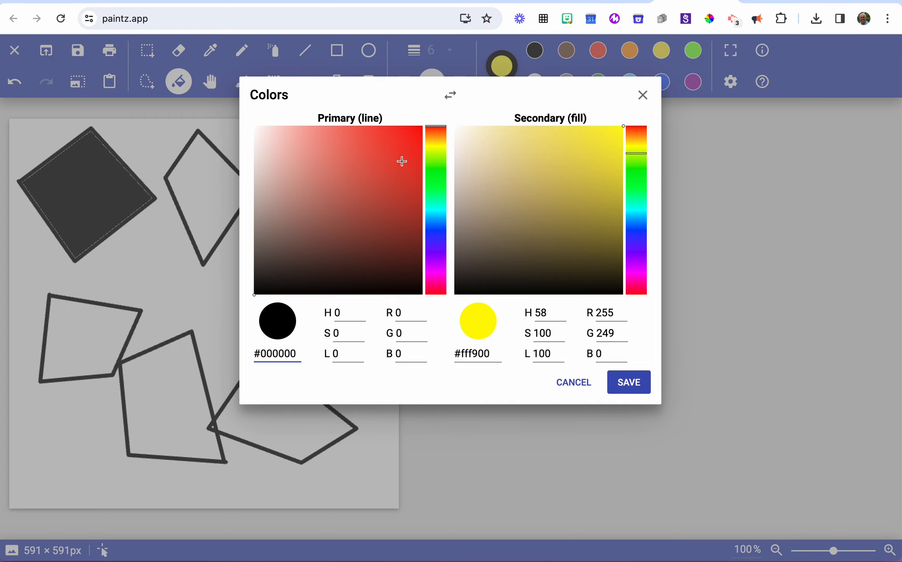
{"action": "left_click", "coordinate": [425, 150]}
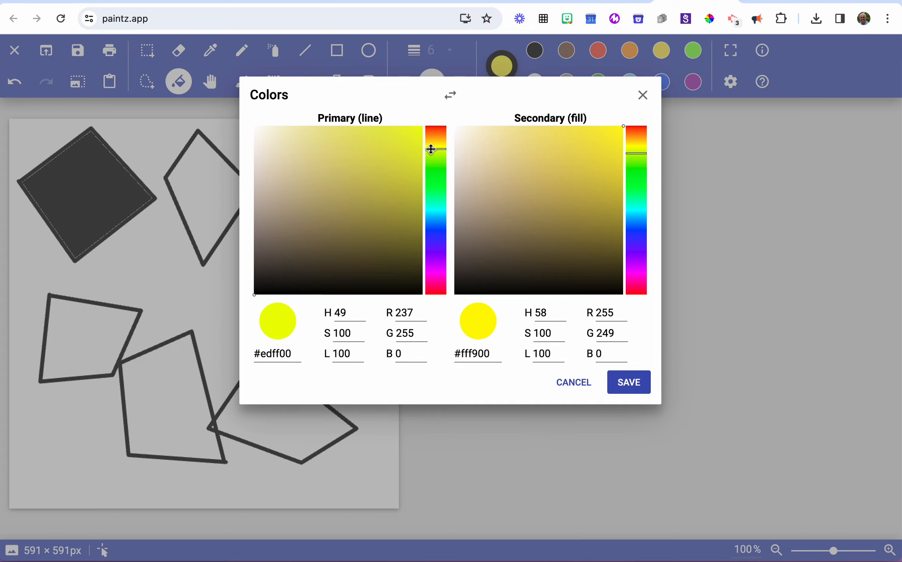
{"action": "left_click", "coordinate": [638, 384]}
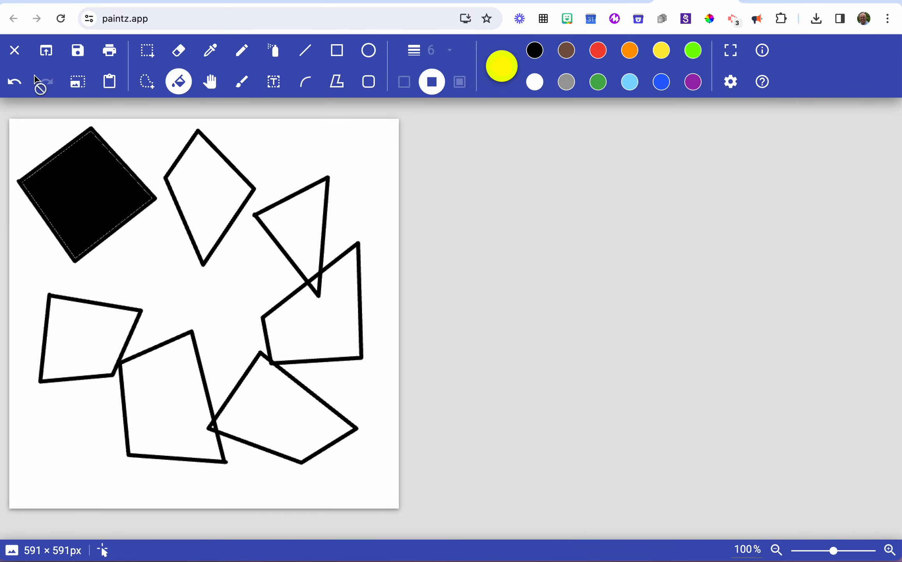
{"action": "left_click", "coordinate": [13, 82]}
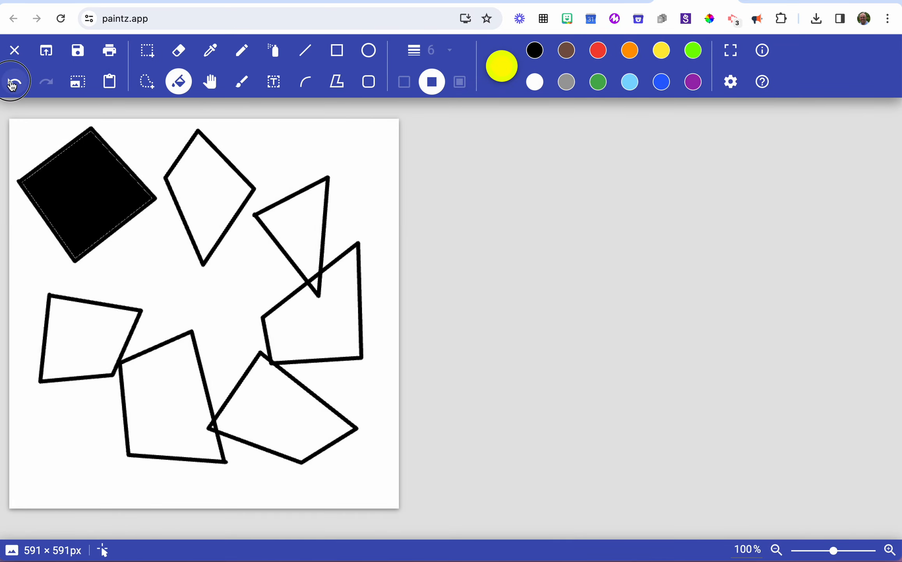
{"action": "left_click", "coordinate": [94, 176]}
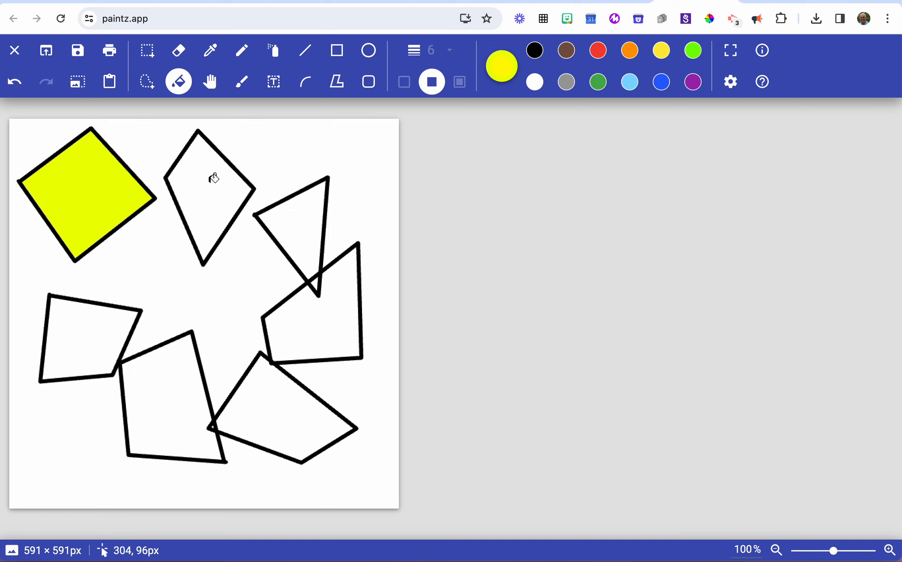
Fill the triangle with green and the kite between it and the yellow square with blue
{"action": "left_click", "coordinate": [597, 82]}
{"action": "left_click", "coordinate": [303, 221]}
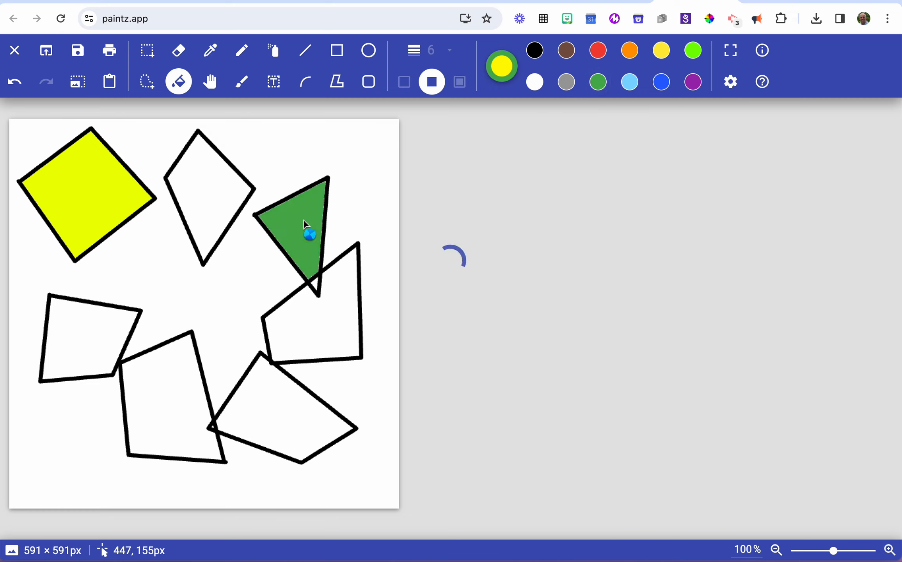
{"action": "left_click", "coordinate": [660, 84]}
{"action": "left_click", "coordinate": [235, 185]}
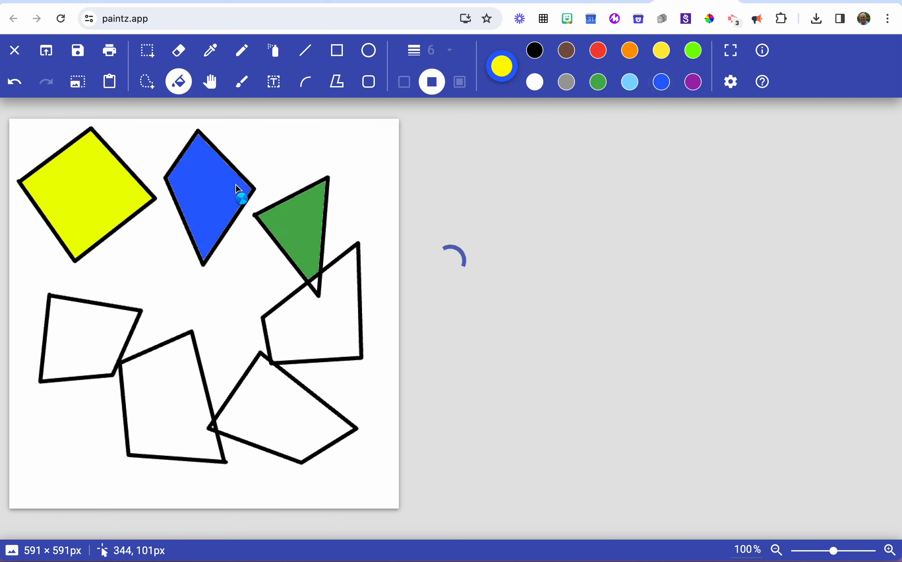
Fill the polygon overlapping the triangle's lower tip and the polygon below the yellow square with purple
{"action": "left_click", "coordinate": [689, 84]}
{"action": "left_click", "coordinate": [347, 308]}
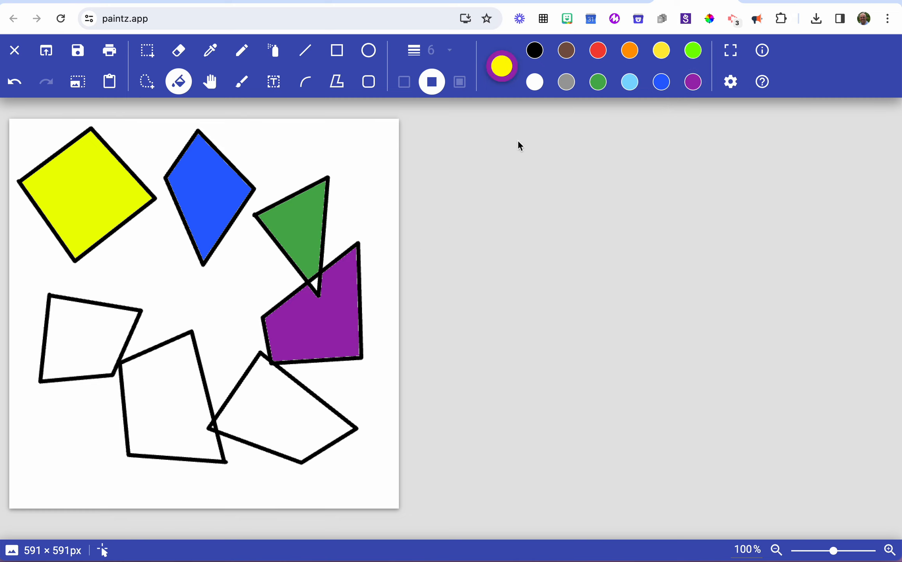
{"action": "left_click", "coordinate": [93, 353]}
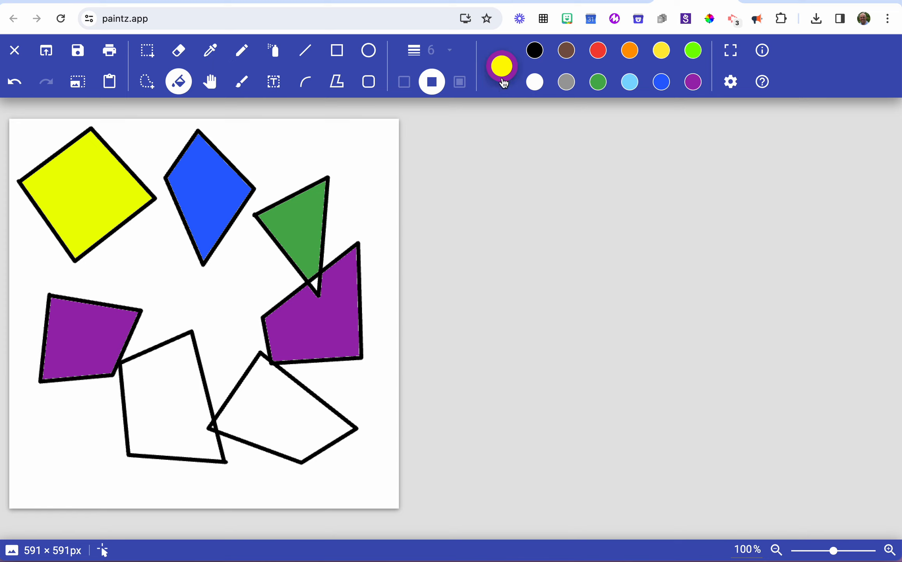
Fill the upright polygon in the lower-left half with brown and the lower-right polygon with orange
{"action": "left_click", "coordinate": [566, 50]}
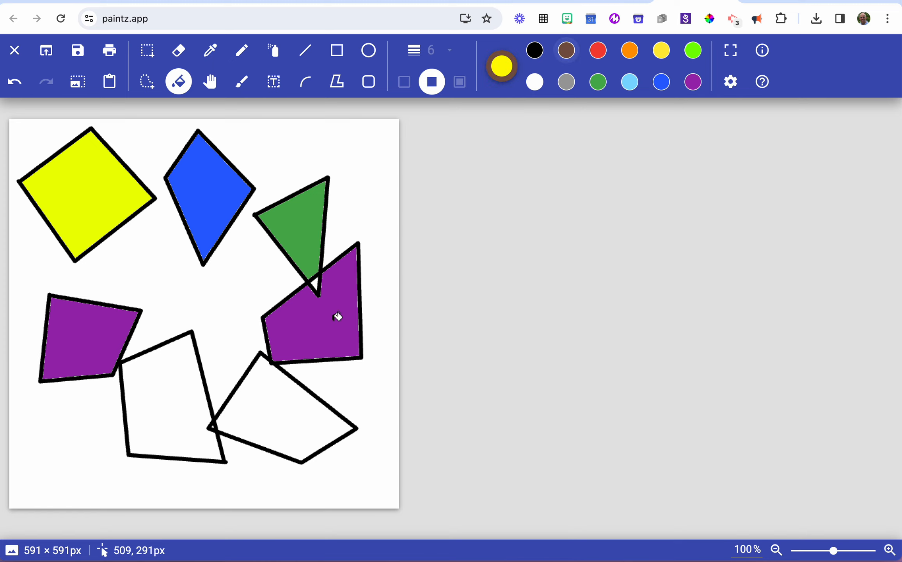
{"action": "left_click", "coordinate": [192, 393]}
{"action": "left_click", "coordinate": [629, 50]}
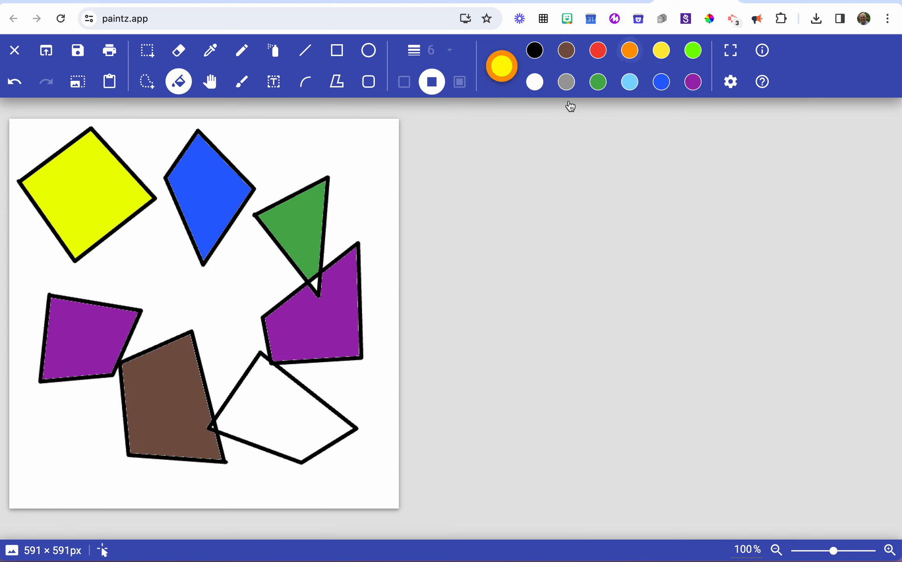
{"action": "left_click", "coordinate": [250, 411]}
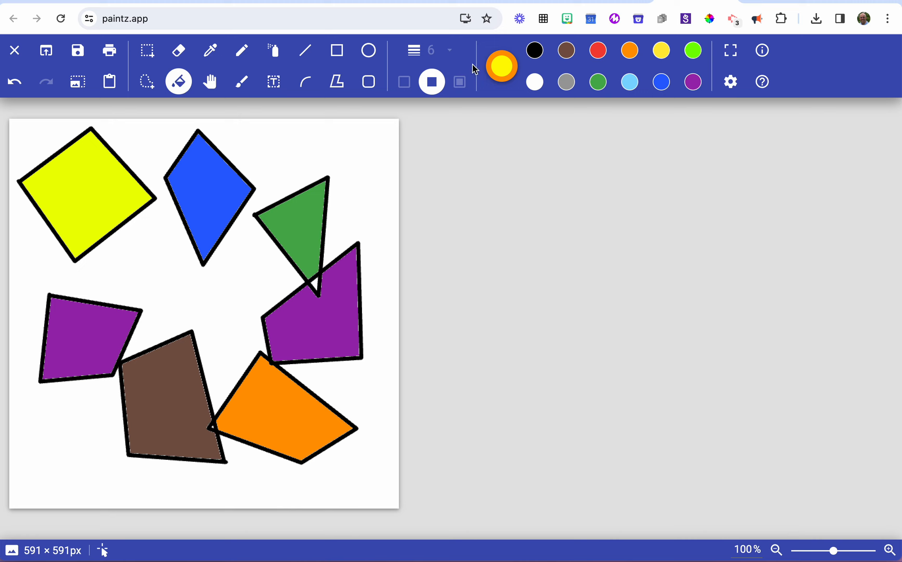
Set the primary colour to light blue #c0e9f9 and fill the background around the shapes with it
{"action": "left_click", "coordinate": [499, 71]}
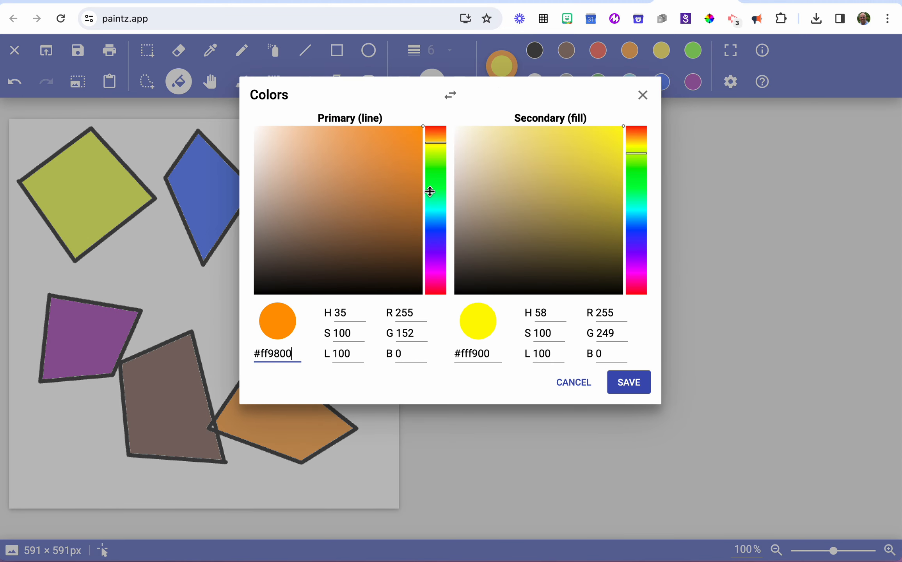
{"action": "left_click", "coordinate": [430, 210]}
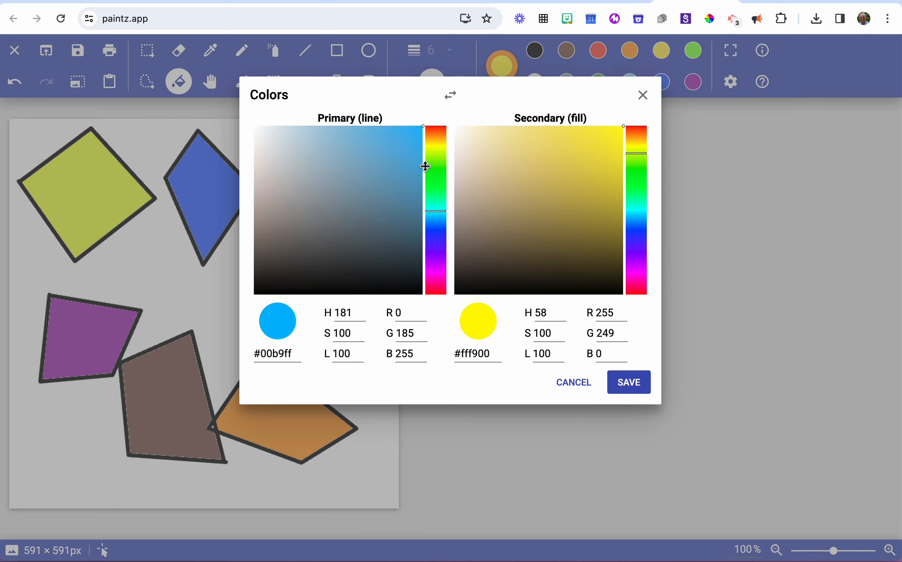
{"action": "left_click", "coordinate": [291, 130]}
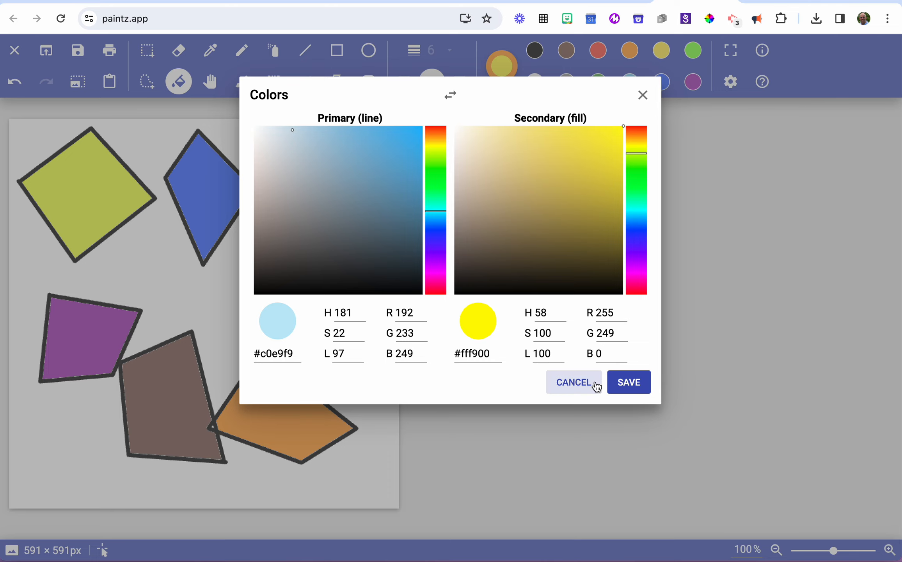
{"action": "left_click", "coordinate": [629, 382]}
{"action": "left_click", "coordinate": [248, 298]}
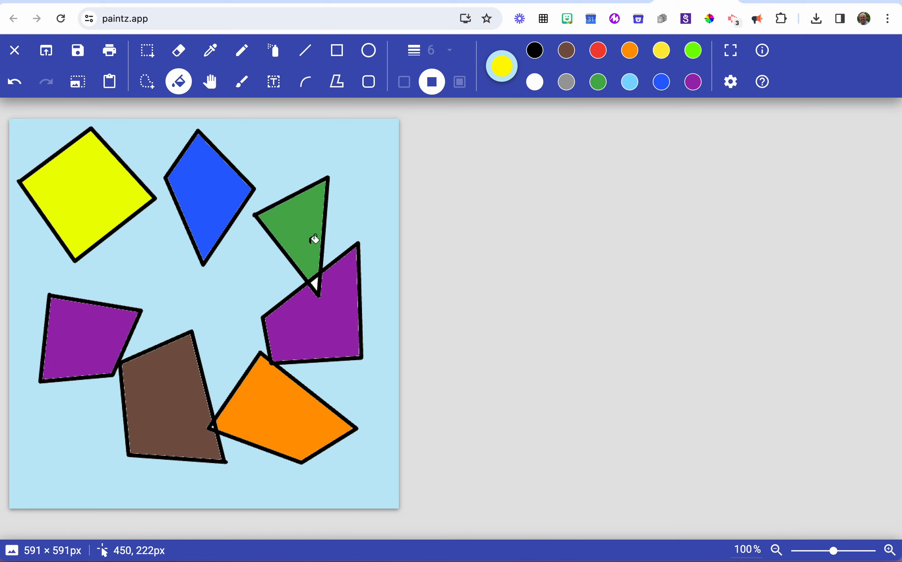
Add the black text "Matisse's snail" in the open space below the yellow square and the blue kite
{"action": "left_click", "coordinate": [274, 82]}
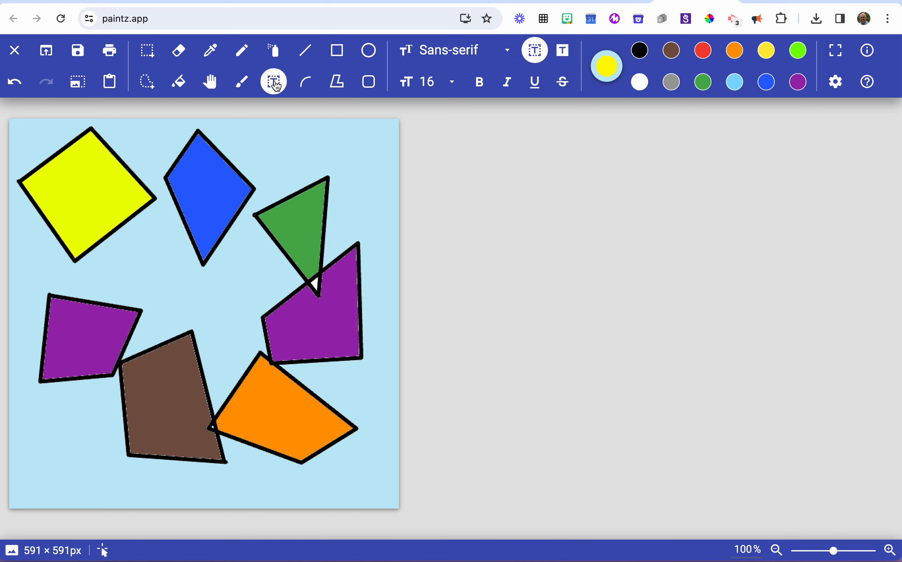
{"action": "left_click_drag", "start_coordinate": [107, 271], "coordinate": [275, 307]}
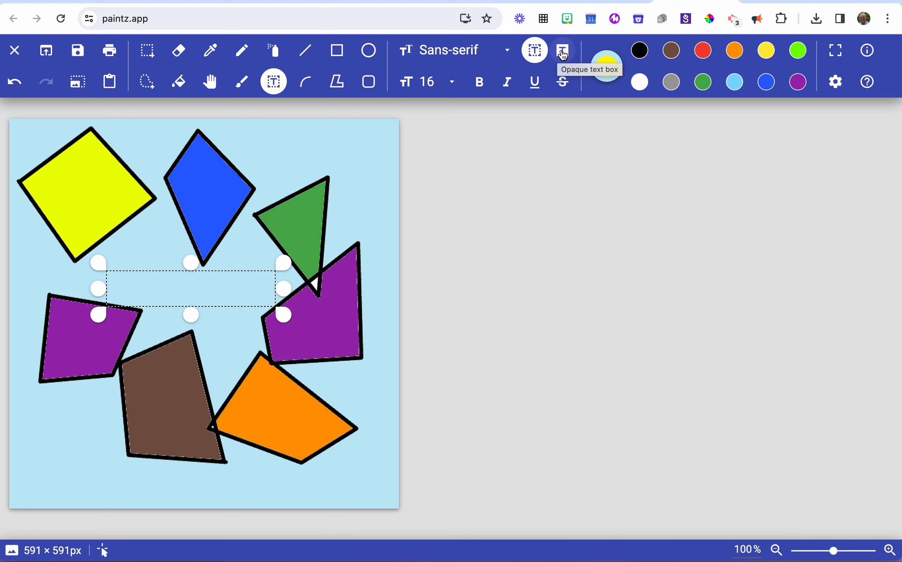
{"action": "left_click", "coordinate": [641, 53]}
{"action": "type", "text": "M"}
{"action": "left_click", "coordinate": [121, 281]}
{"action": "type", "text": "a"}
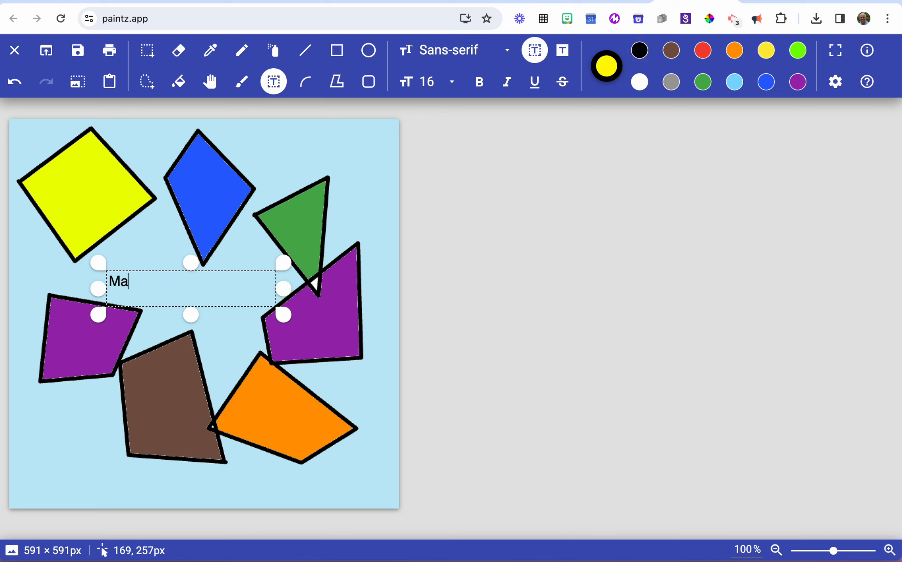
{"action": "type", "text": "tusse's snail"}
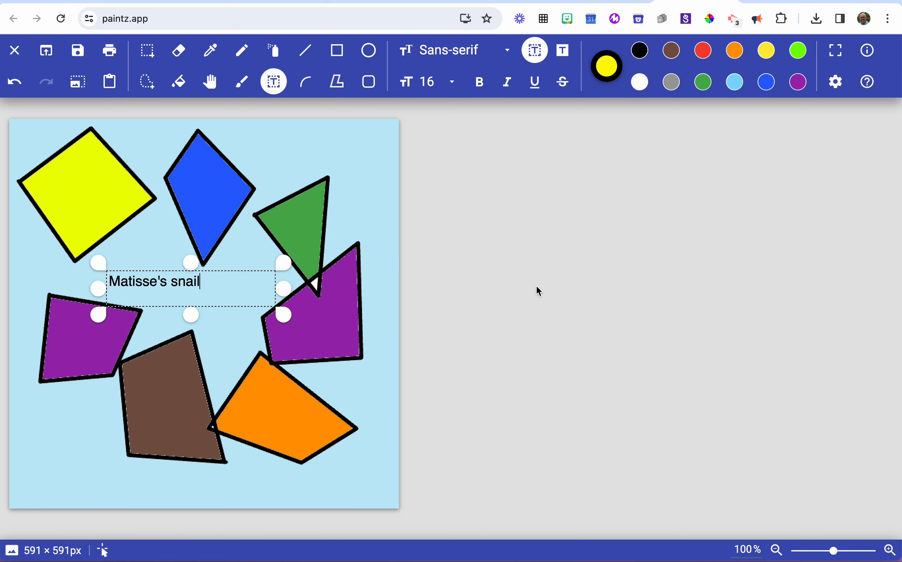
{"action": "left_click", "coordinate": [210, 81]}
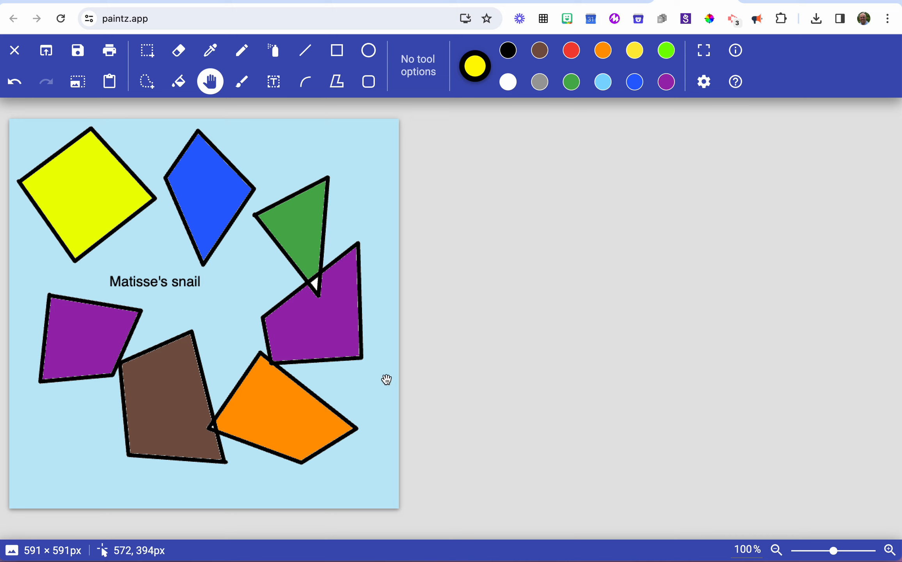
Save the picture to the Desktop as a PNG file named Matisse.png
{"action": "left_click", "coordinate": [78, 56]}
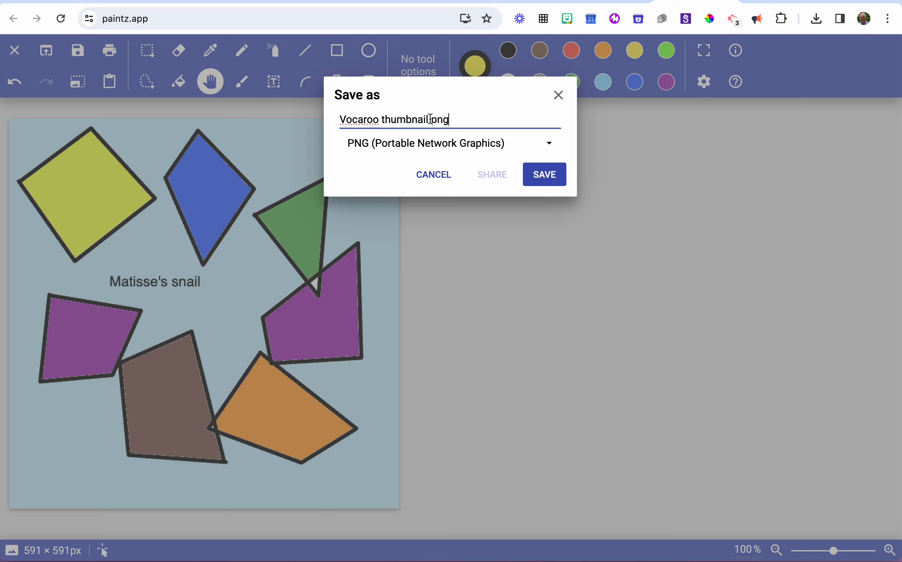
{"action": "left_click_drag", "start_coordinate": [429, 119], "coordinate": [322, 121]}
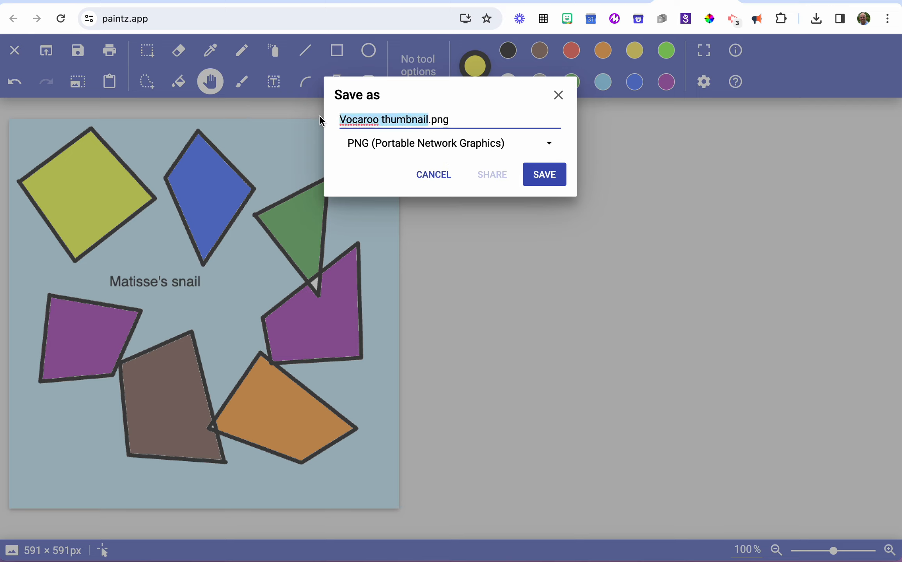
{"action": "type", "text": "Matisse"}
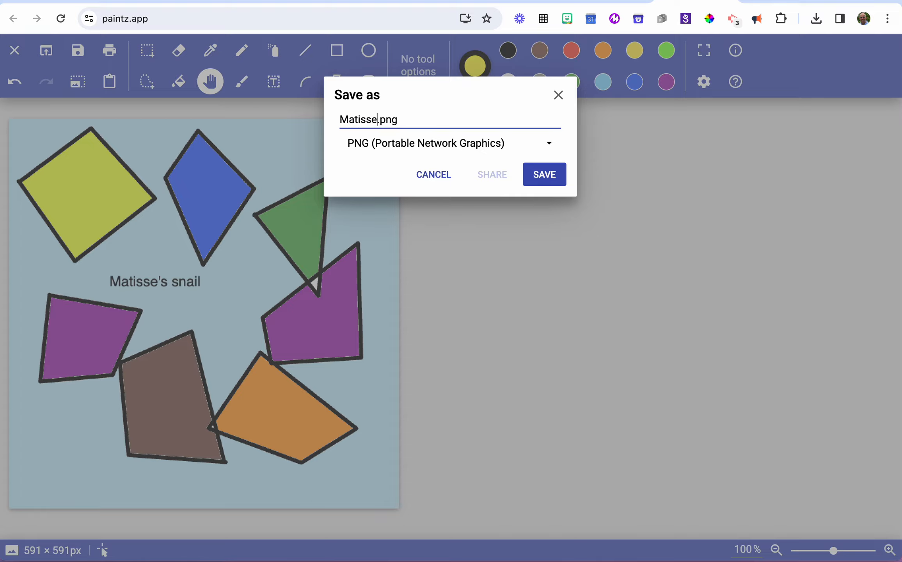
{"action": "left_click", "coordinate": [564, 176]}
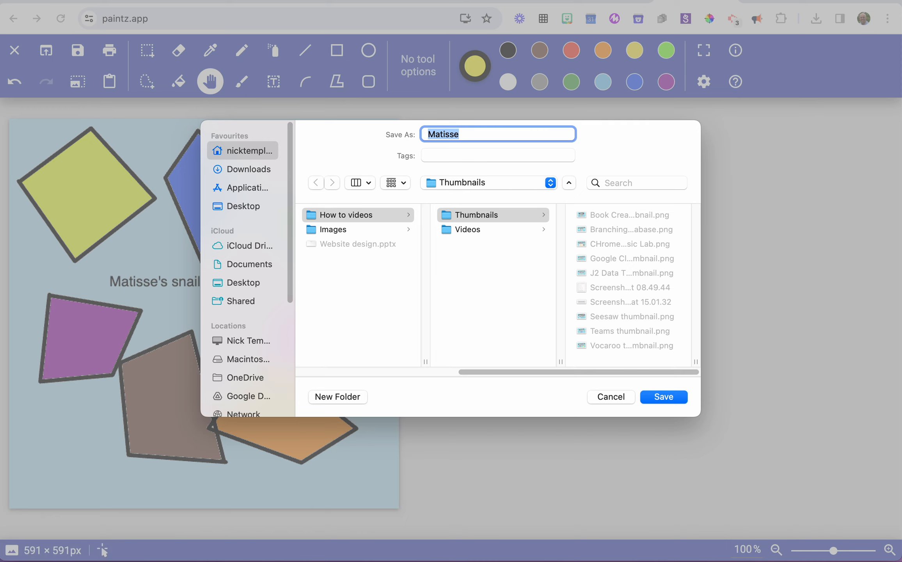
{"action": "left_click", "coordinate": [245, 203]}
{"action": "left_click", "coordinate": [650, 397]}
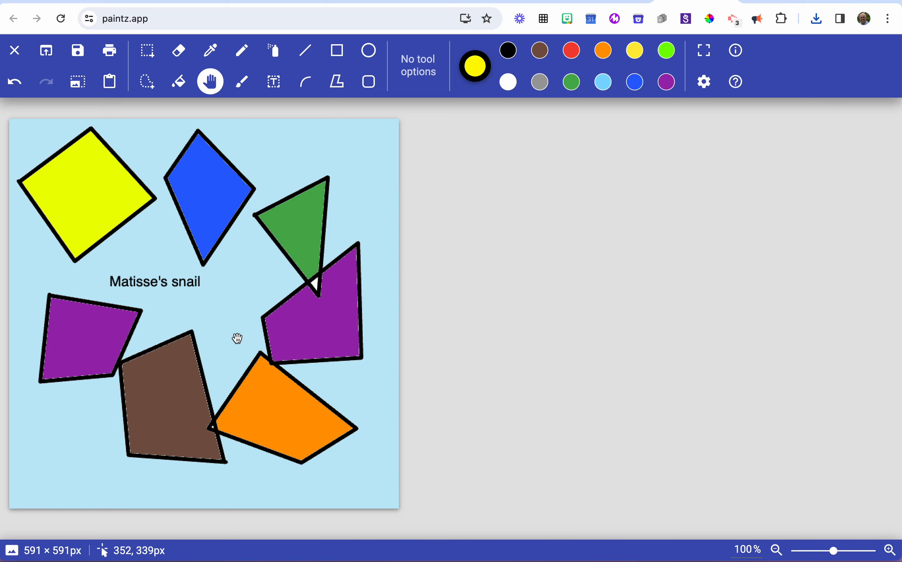
Clear the finished picture to start a new drawing and set the primary line colour to #ffffff
{"action": "left_click", "coordinate": [14, 50]}
{"action": "left_click", "coordinate": [542, 134]}
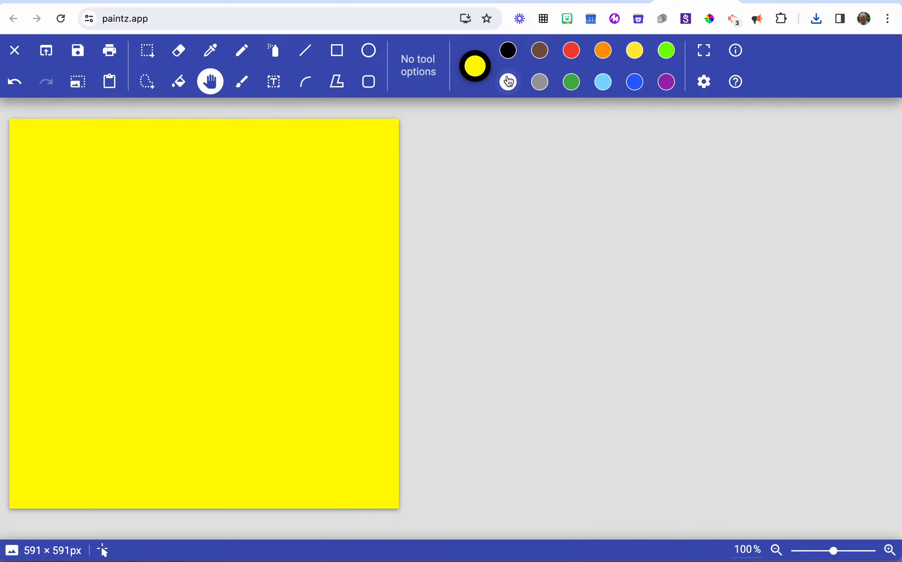
{"action": "left_click", "coordinate": [470, 67]}
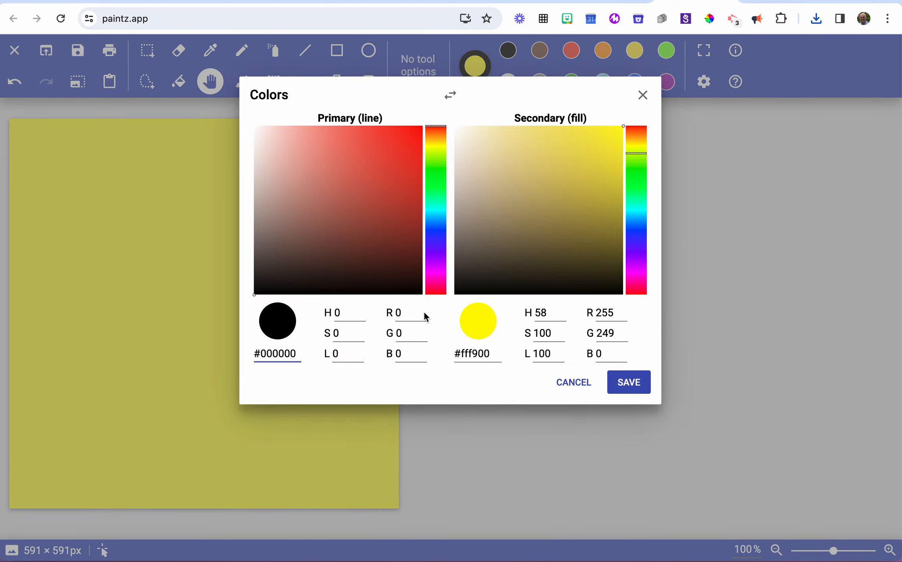
{"action": "key", "text": "BackSpace"}
{"action": "key", "text": "BackSpace"}
{"action": "key", "text": "BackSpace"}
{"action": "key", "text": "BackSpace"}
{"action": "key", "text": "BackSpace"}
{"action": "key", "text": "BackSpace"}
{"action": "type", "text": "ffffff"}
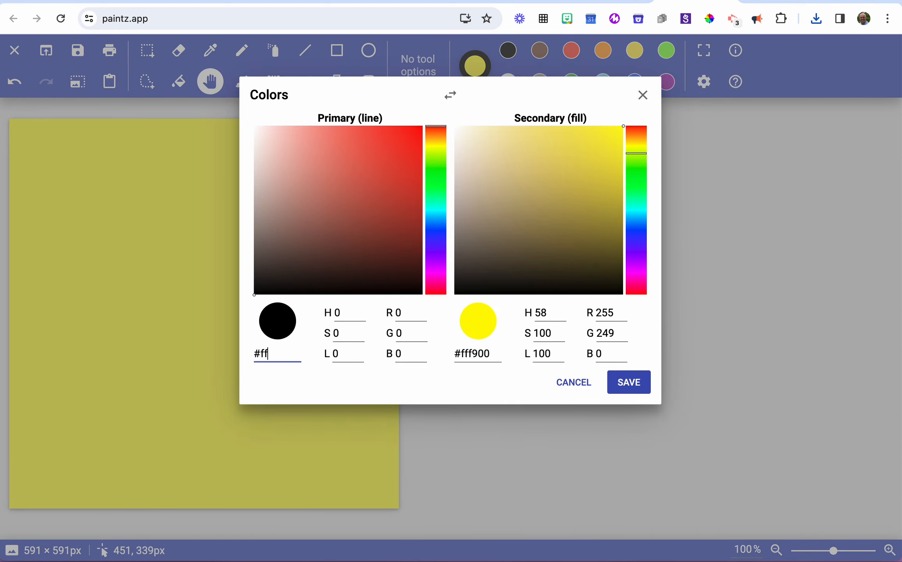
Set the secondary fill colour to #ffffff and save the colour settings
{"action": "left_click", "coordinate": [488, 353]}
{"action": "key", "text": "BackSpace"}
{"action": "key", "text": "BackSpace"}
{"action": "key", "text": "BackSpace"}
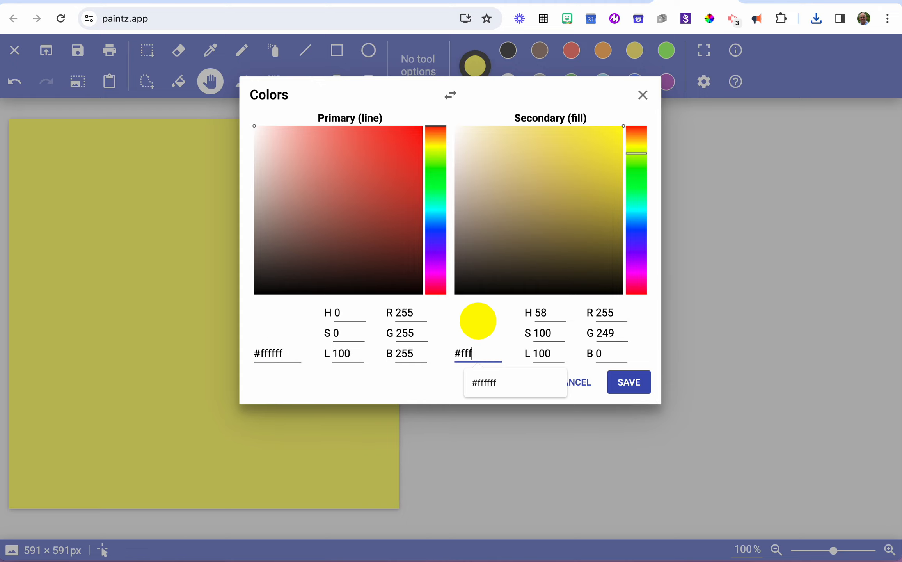
{"action": "type", "text": "fff"}
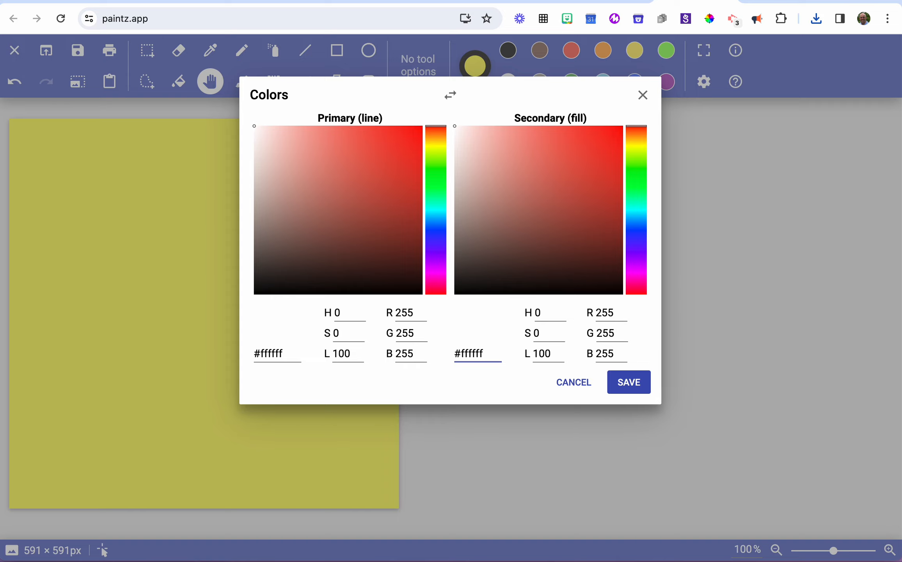
{"action": "left_click", "coordinate": [640, 389]}
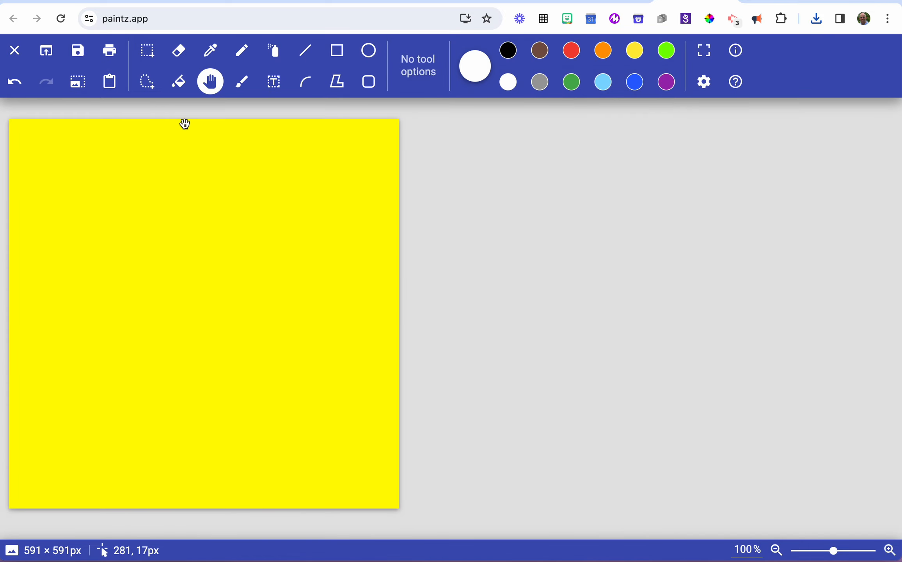
Resize the canvas to 600 × 300 px using the crop option, and clear the entire drawing
{"action": "left_click", "coordinate": [81, 86]}
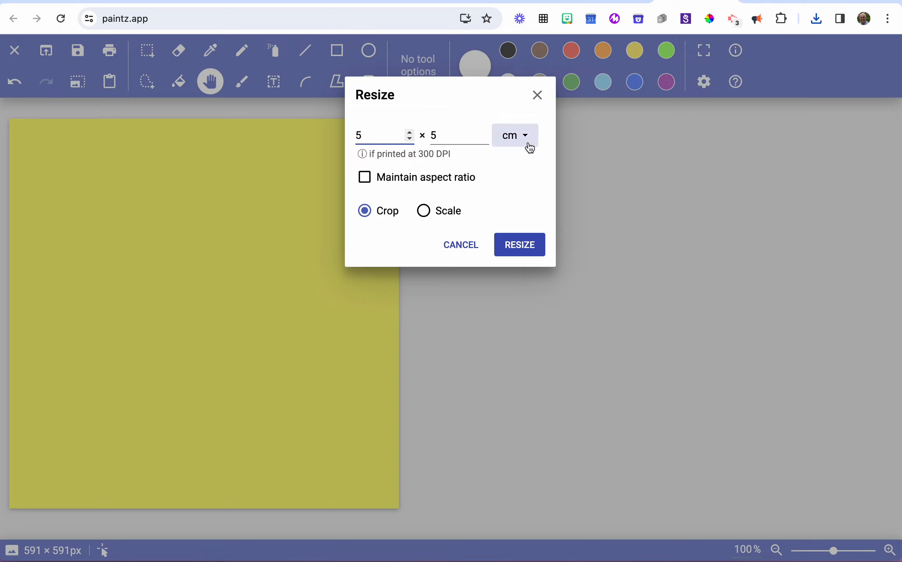
{"action": "left_click", "coordinate": [529, 148]}
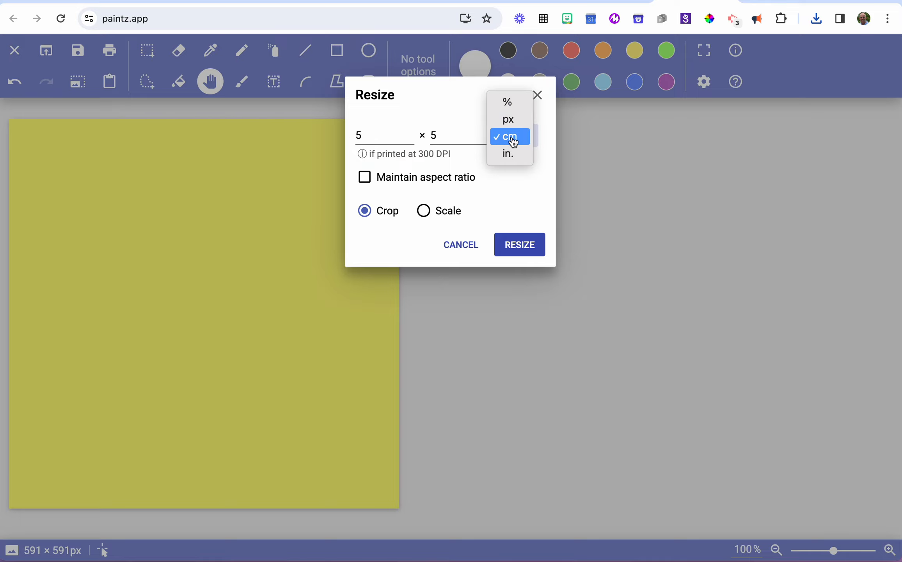
{"action": "left_click", "coordinate": [508, 120]}
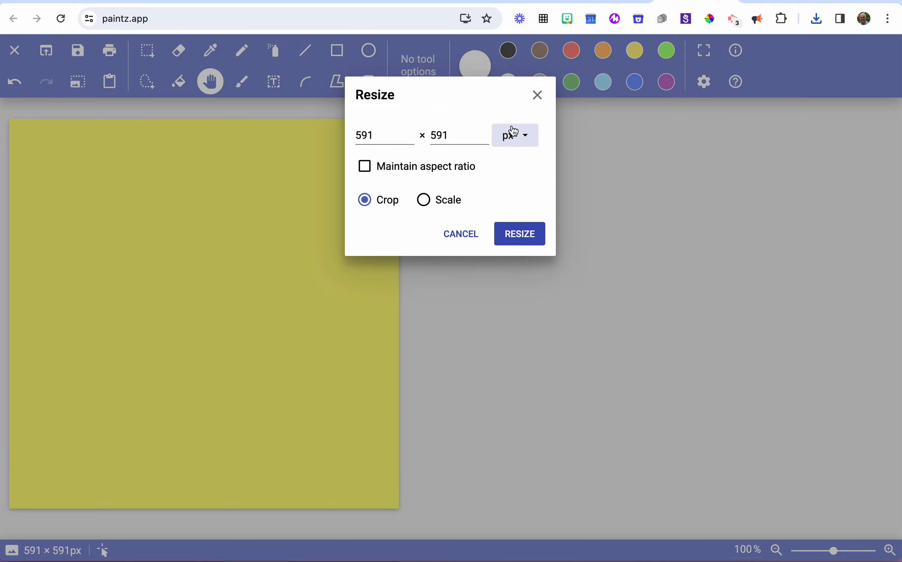
{"action": "double_click", "coordinate": [386, 136]}
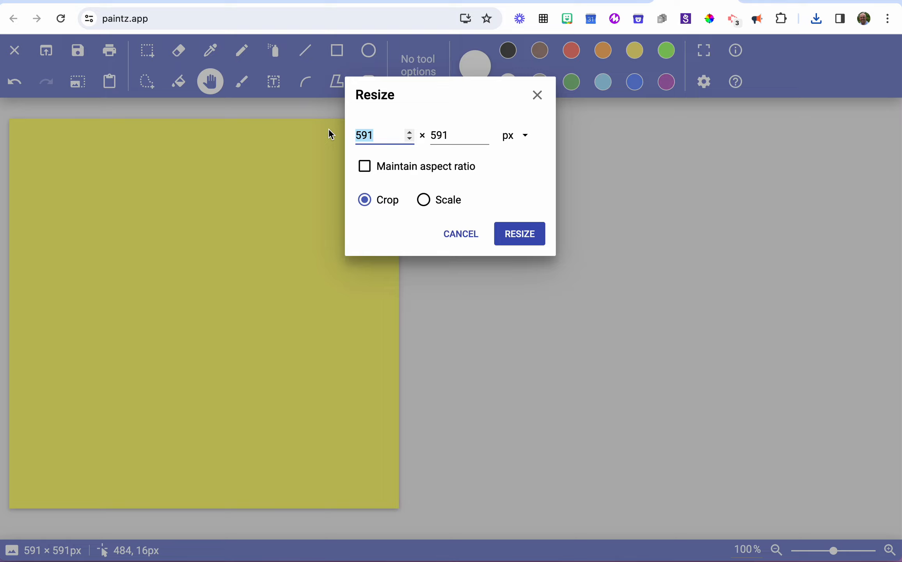
{"action": "type", "text": "600"}
{"action": "double_click", "coordinate": [457, 137]}
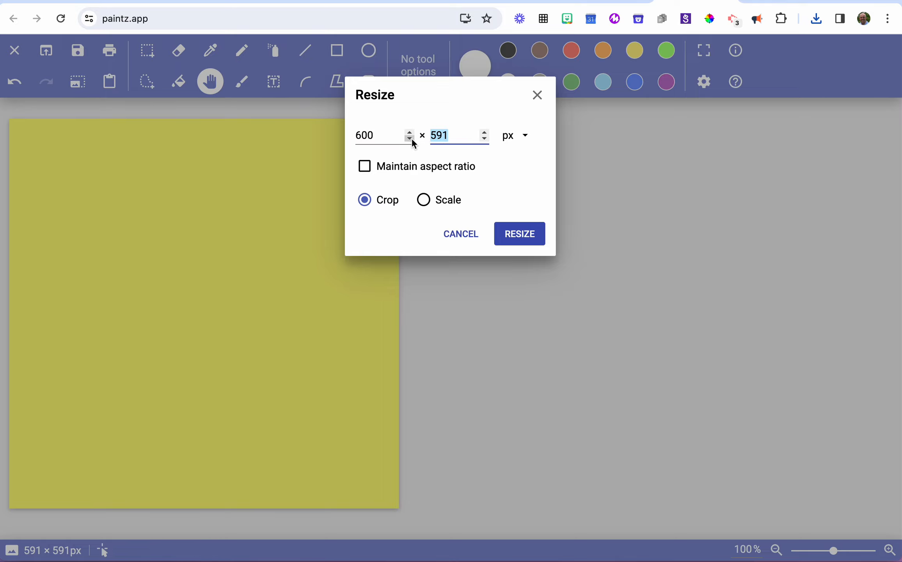
{"action": "type", "text": "300"}
{"action": "left_click", "coordinate": [527, 233]}
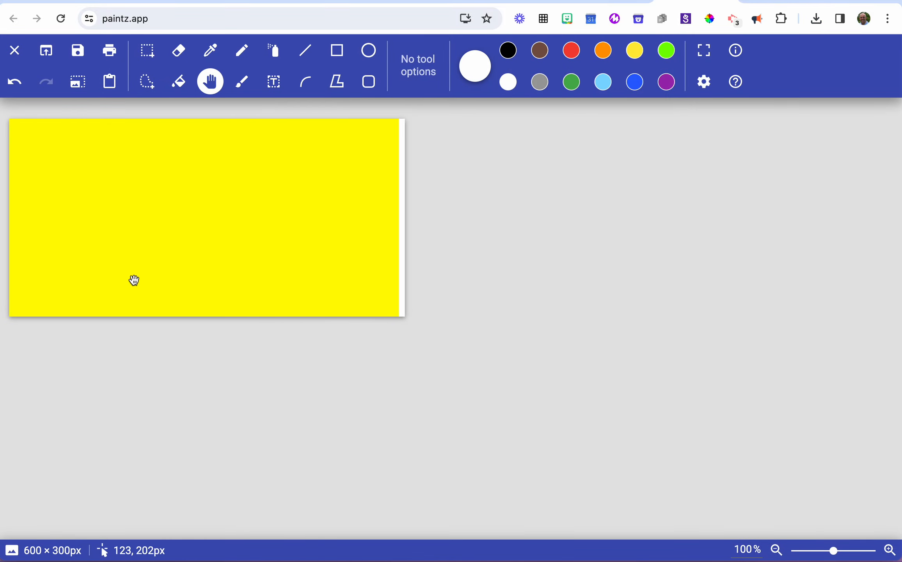
{"action": "left_click", "coordinate": [16, 52]}
{"action": "left_click", "coordinate": [558, 139]}
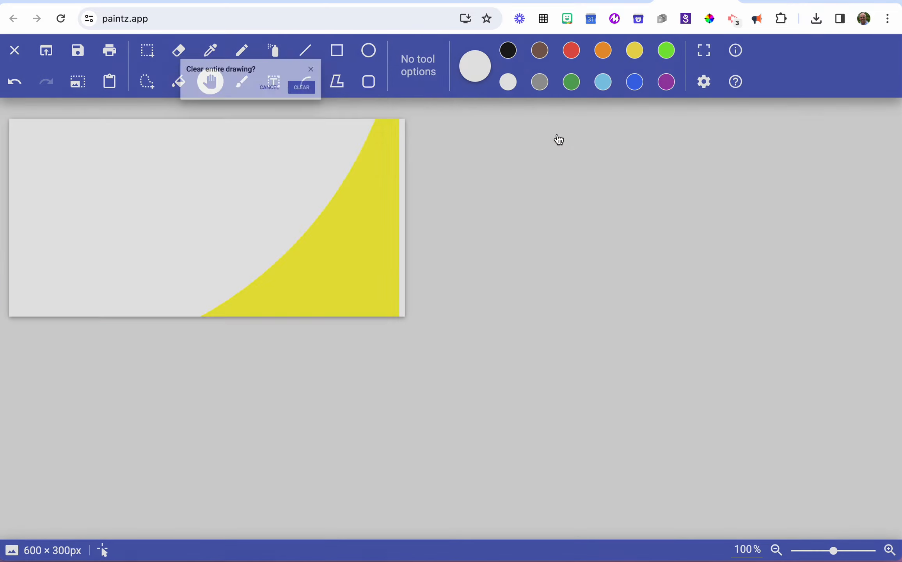